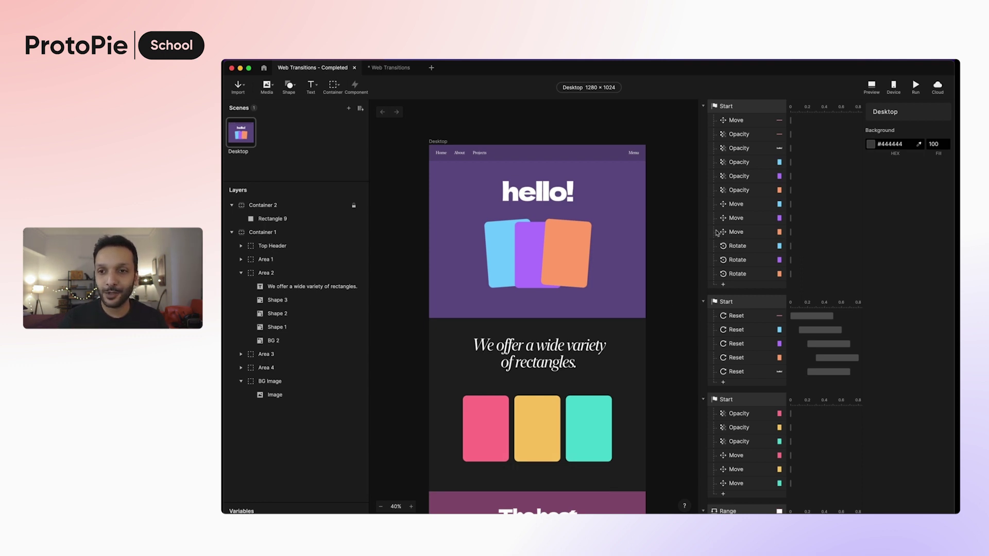
# Preview the completed prototype and scroll through its sections down to the square rectangles, then close the preview
pyautogui.click(871, 89)
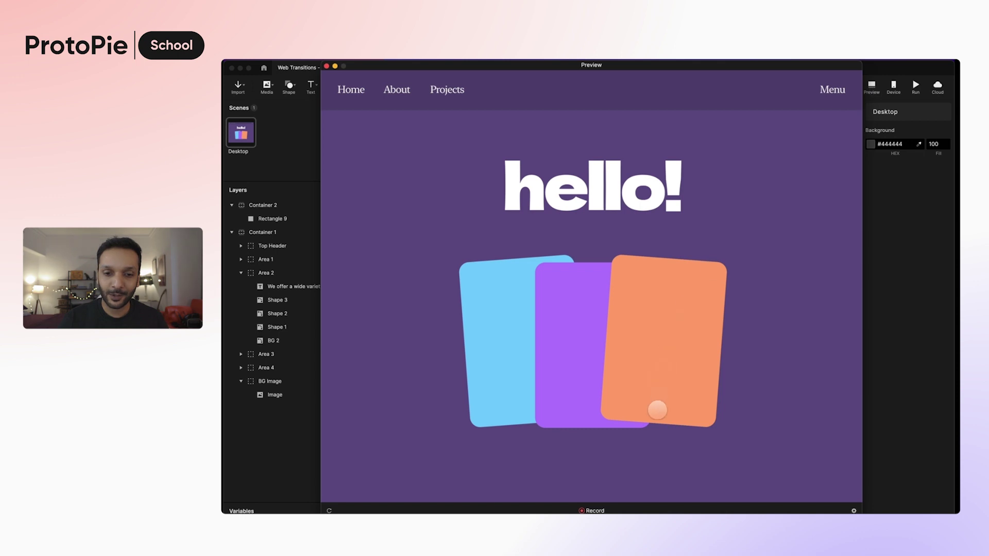
pyautogui.scroll(-10, 656, 405)
pyautogui.scroll(-10, 650, 331)
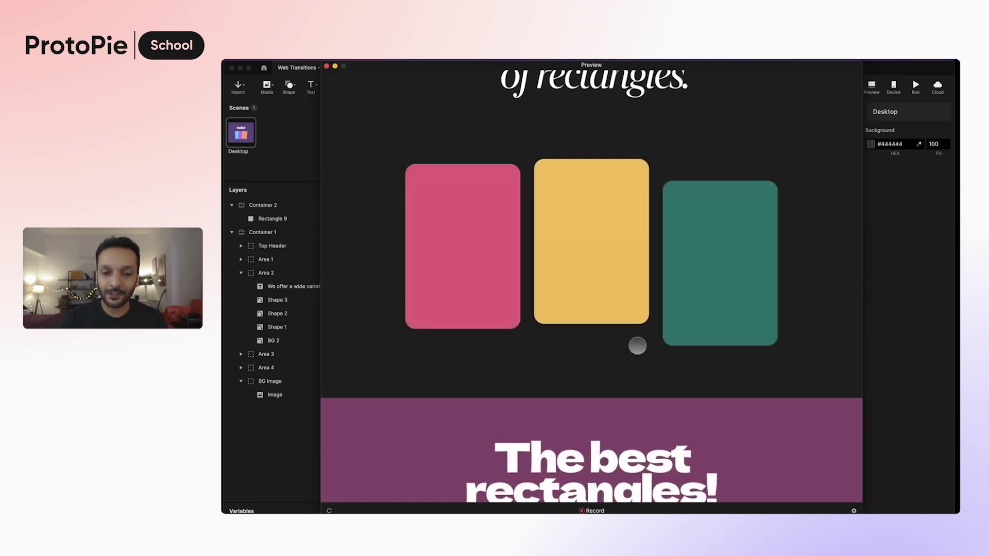
pyautogui.scroll(-5, 632, 297)
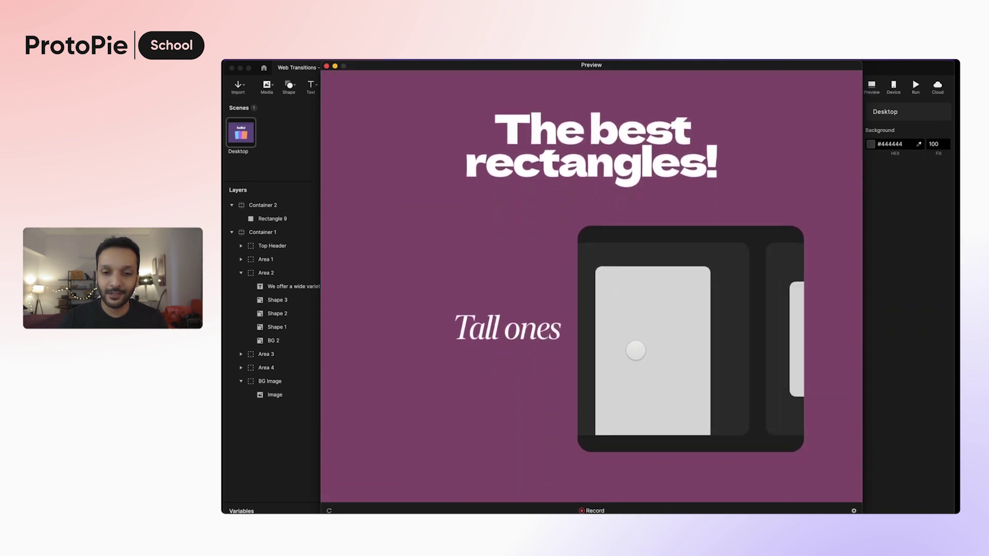
pyautogui.scroll(-5, 422, 442)
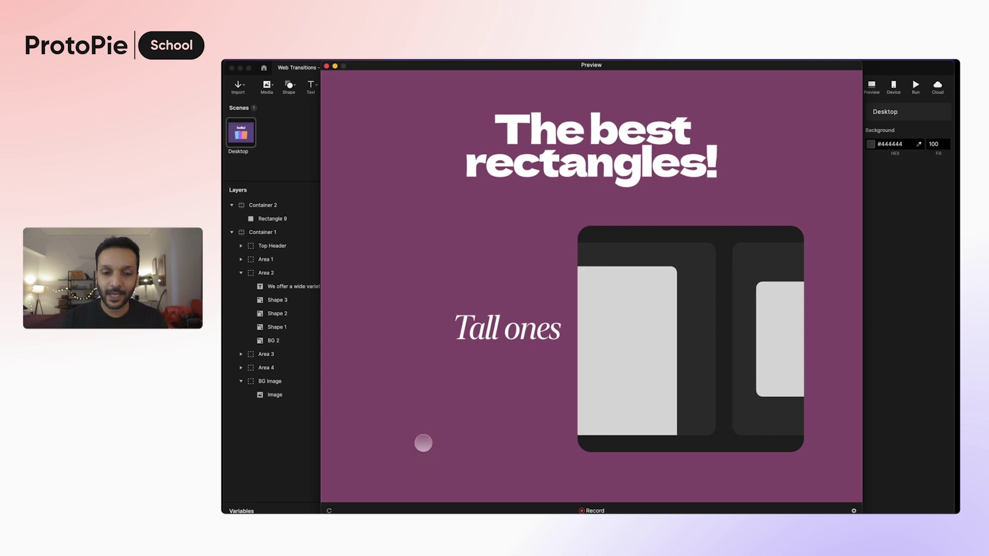
pyautogui.scroll(-5, 428, 411)
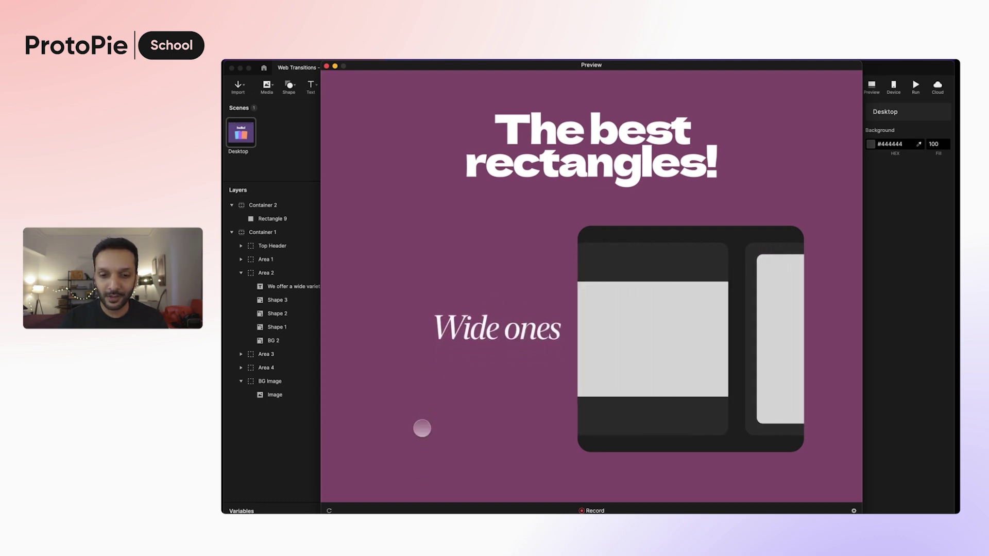
pyautogui.scroll(-1, 425, 386)
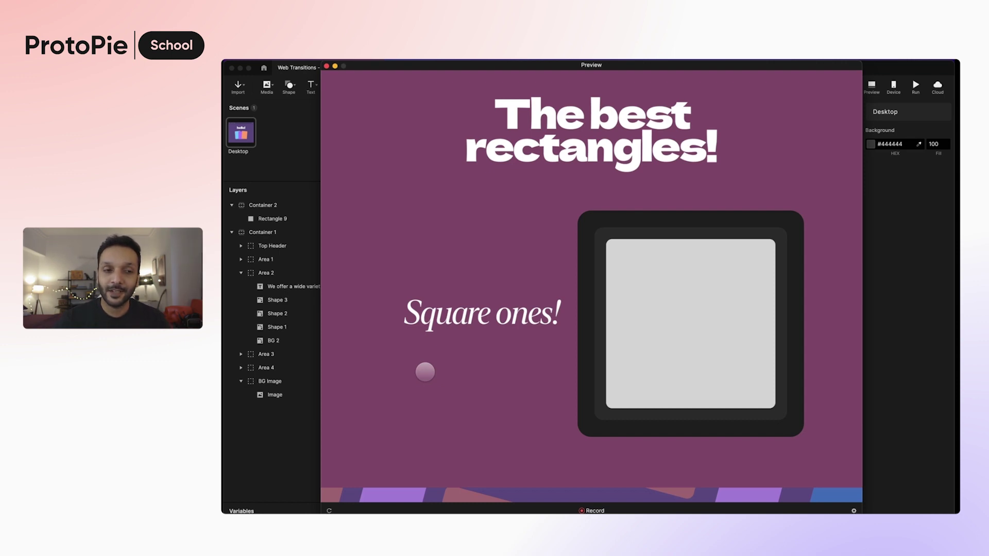
pyautogui.press('super+w')
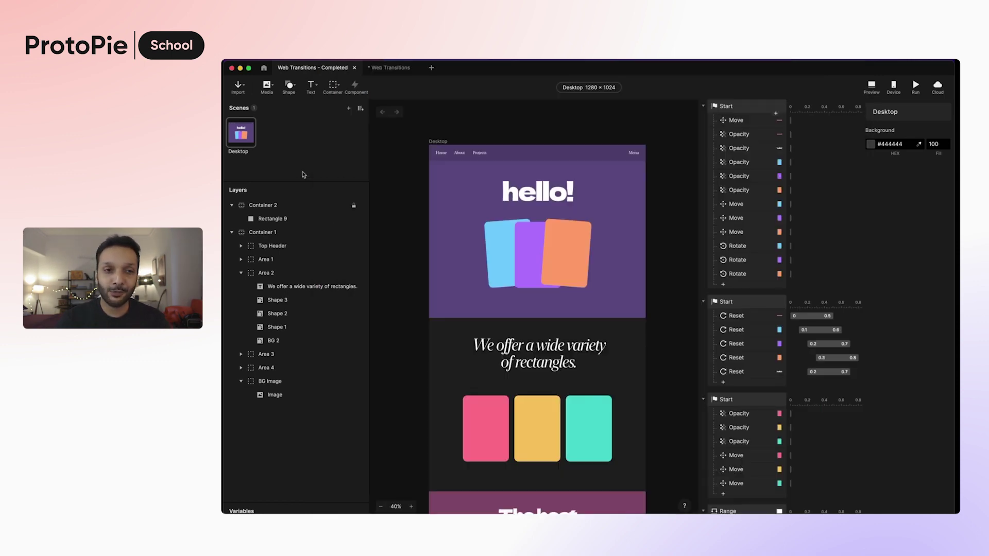
# Switch to the Web Transitions file, preview it from the start, scroll through all its sections, and close the preview
pyautogui.click(389, 72)
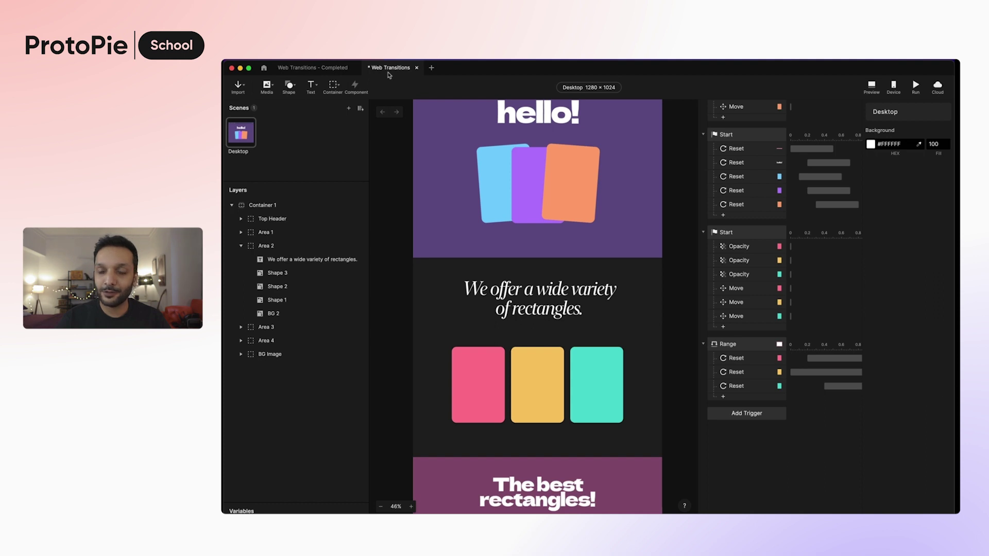
pyautogui.click(870, 88)
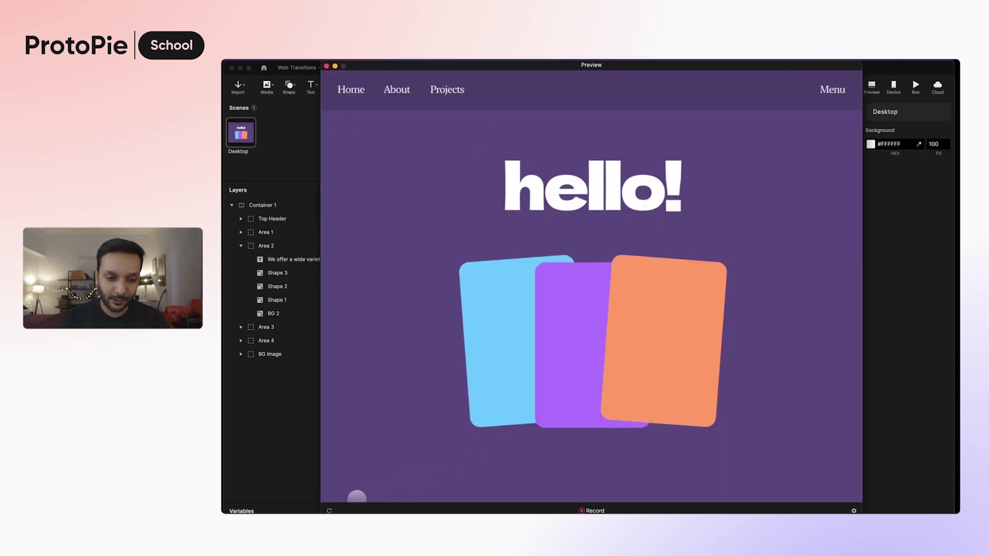
pyautogui.click(329, 510)
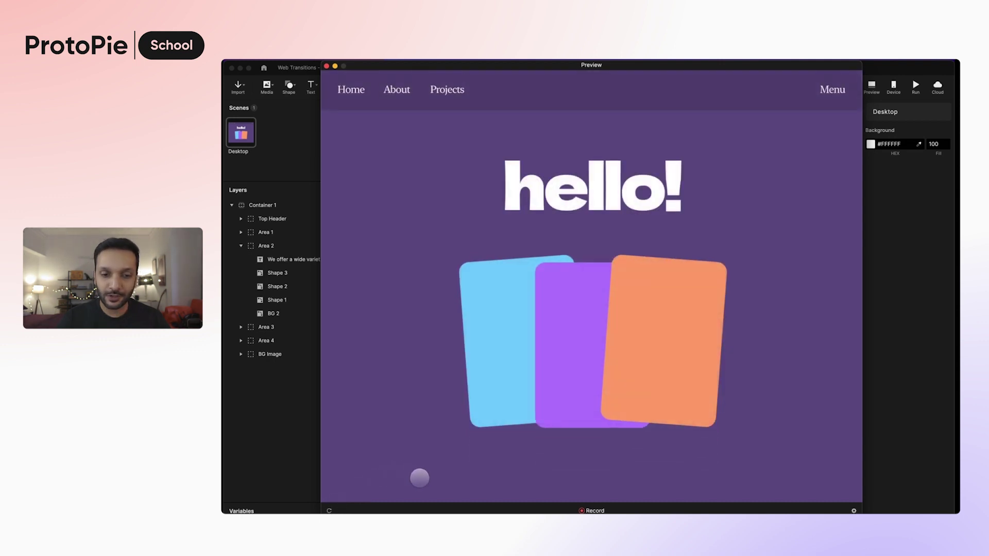
pyautogui.scroll(-5, 420, 478)
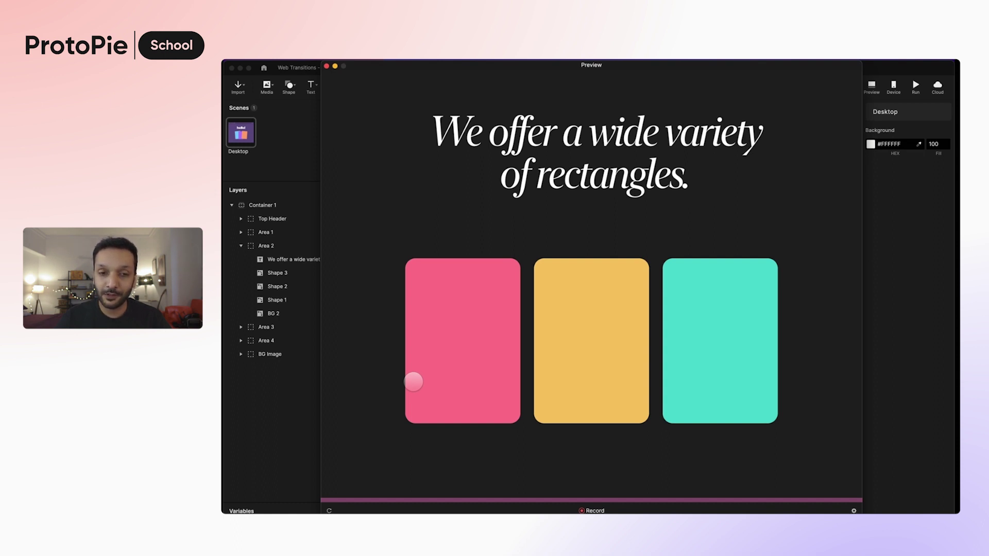
pyautogui.scroll(-5, 410, 441)
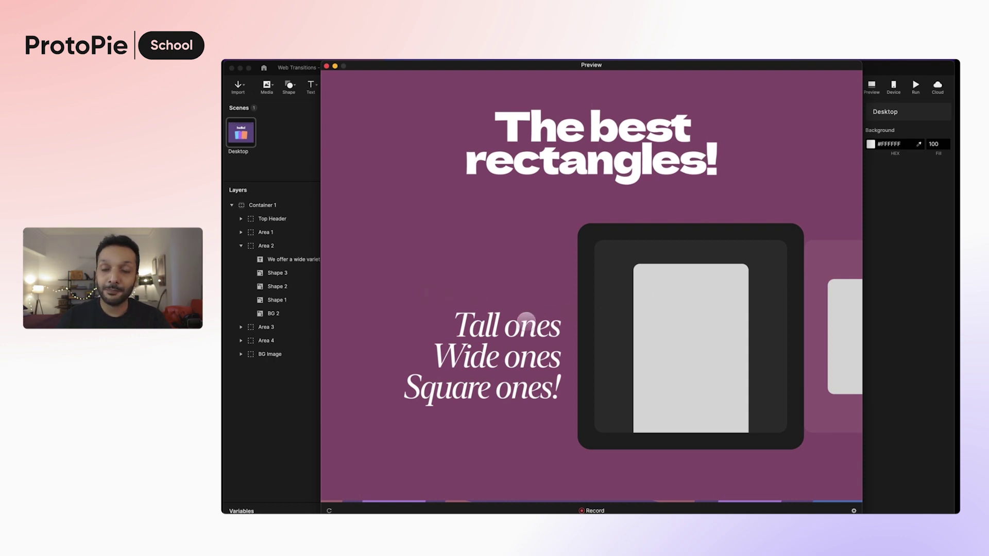
pyautogui.moveTo(515, 258)
pyautogui.mouseDown()
pyautogui.moveTo(509, 399)
pyautogui.moveTo(523, 267)
pyautogui.mouseUp()
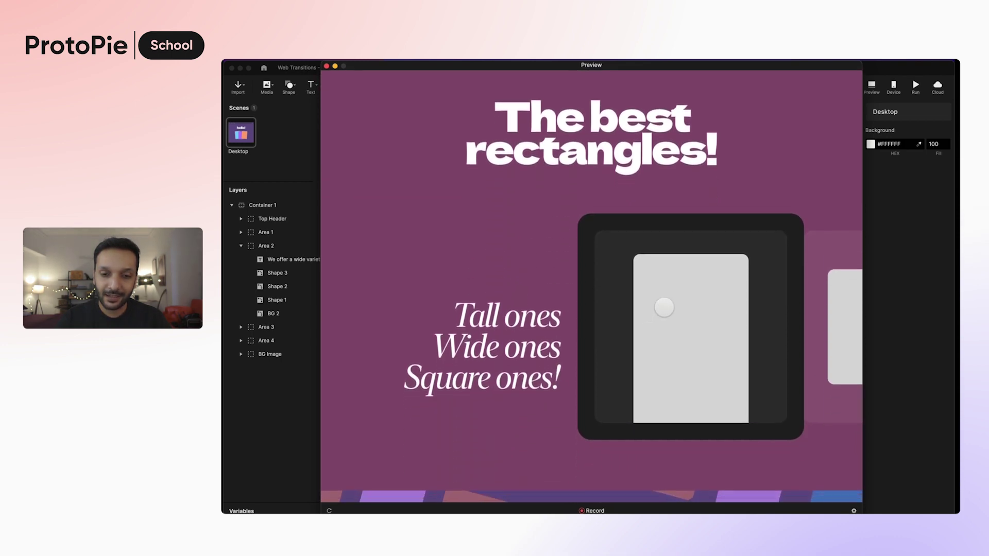
pyautogui.scroll(-2, 565, 330)
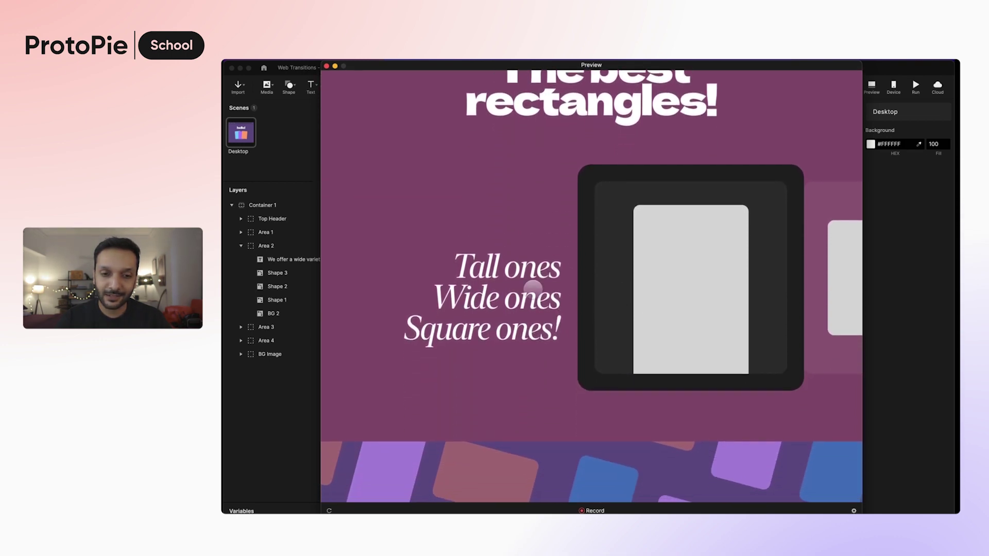
pyautogui.scroll(-2, 526, 395)
pyautogui.moveTo(526, 395); pyautogui.dragTo(512, 425)
pyautogui.moveTo(532, 348); pyautogui.dragTo(536, 294)
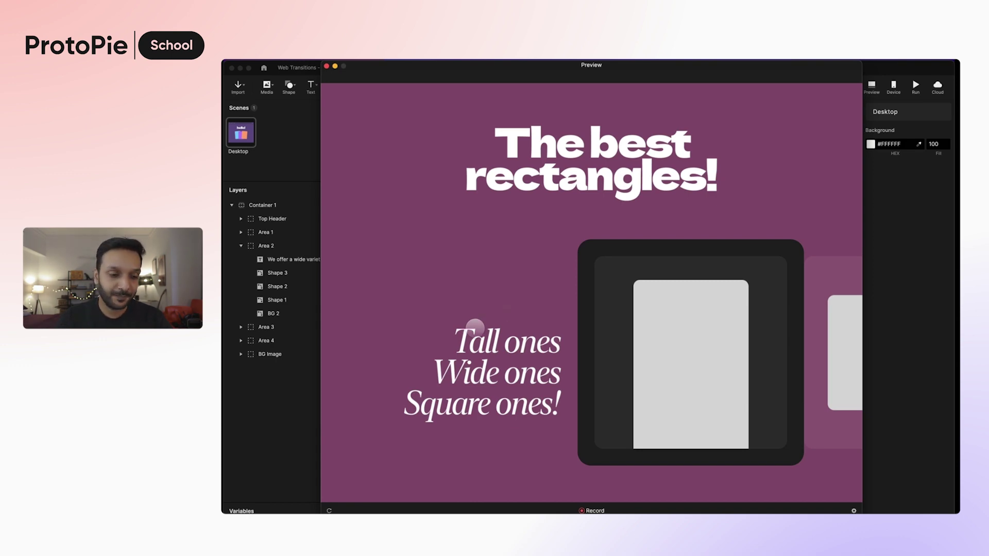
pyautogui.click(306, 421)
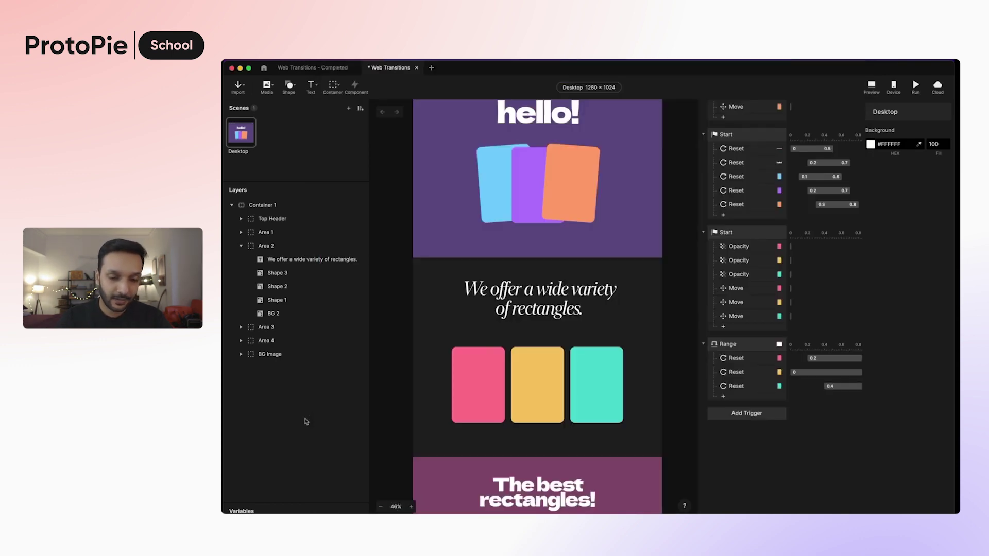
# Add a rectangle at the scene's origin (0, 0) and stretch it across the full 1280 width
pyautogui.scroll(5, 400, 350)
pyautogui.scroll(-1, 399, 349)
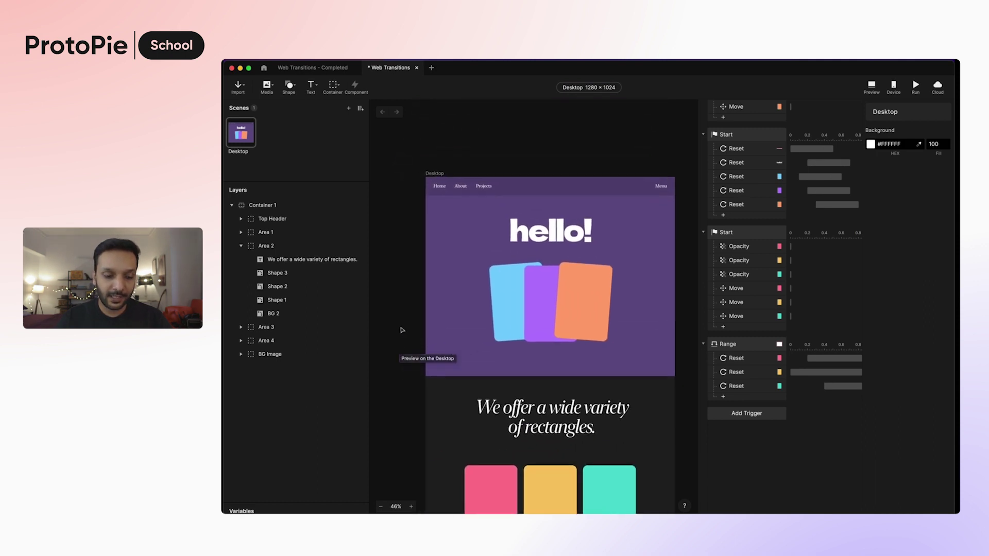
pyautogui.click(441, 234)
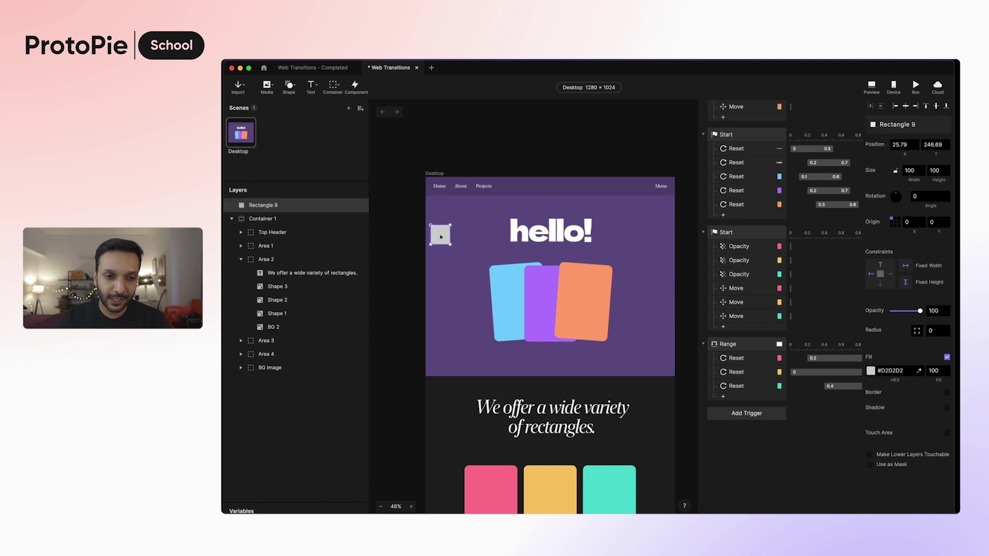
pyautogui.moveTo(441, 237); pyautogui.dragTo(435, 187)
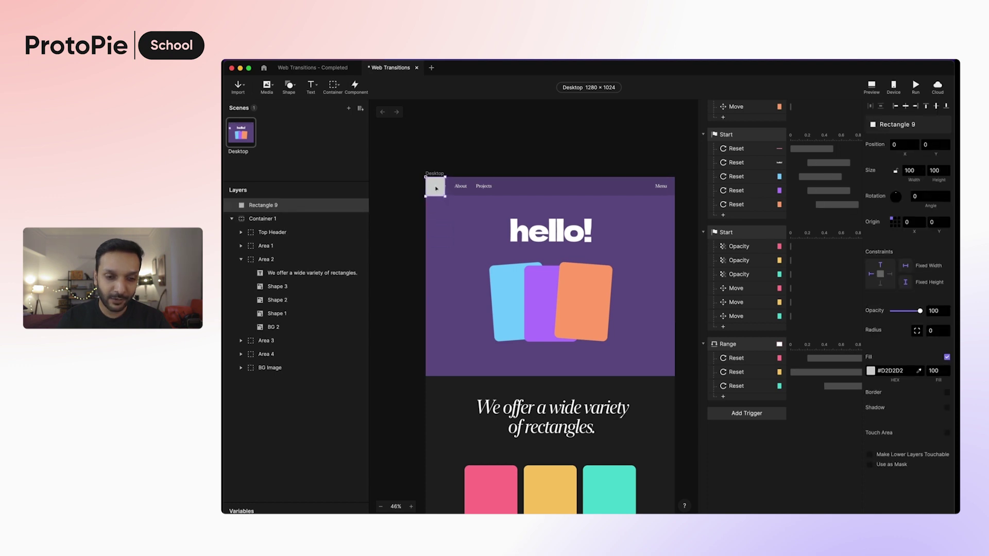
pyautogui.scroll(-2, 470, 228)
pyautogui.moveTo(435, 163); pyautogui.dragTo(662, 169)
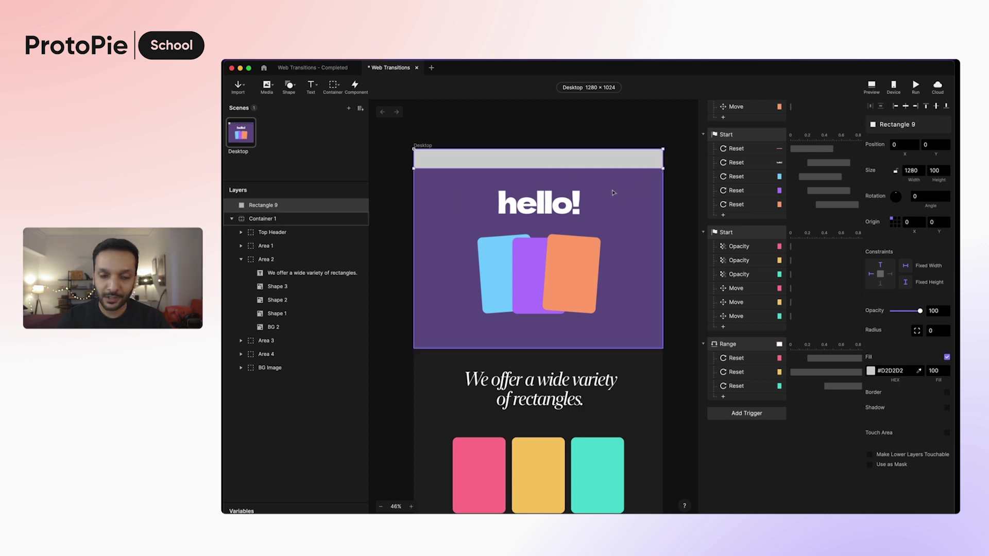
# Set the rectangle's height to 4196
pyautogui.scroll(2, 597, 174)
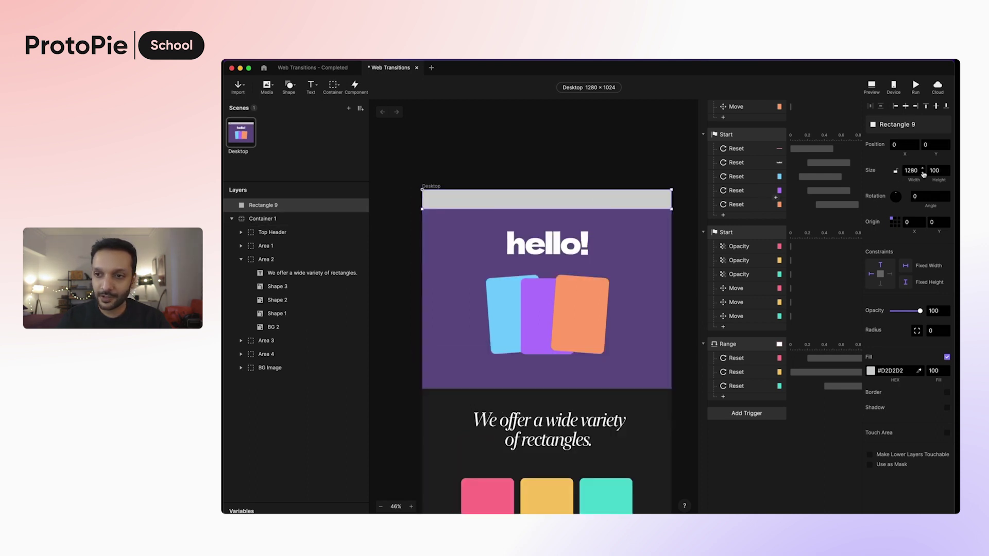
pyautogui.click(938, 171)
pyautogui.write('4196')
pyautogui.press('Return')
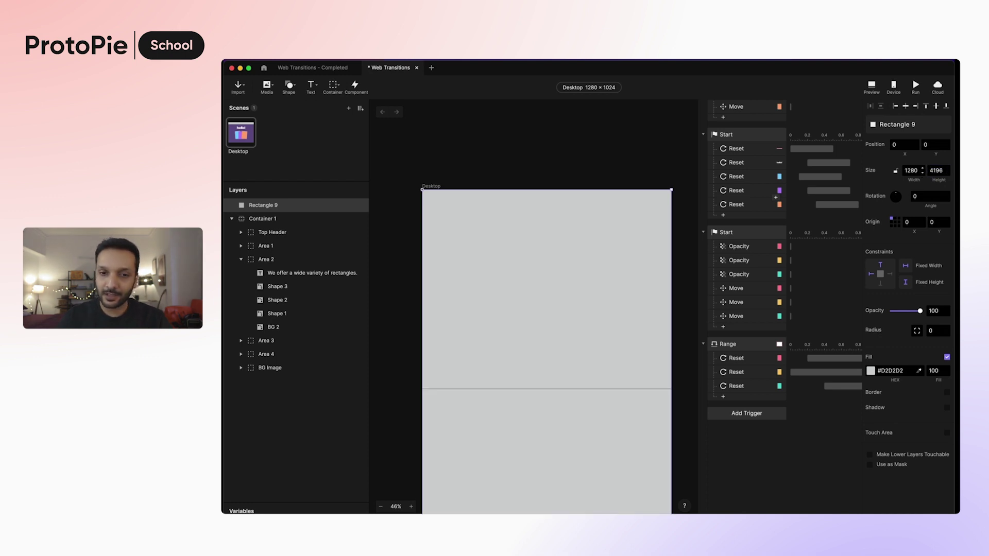
# Increase the rectangle's height by 1024 to 5220
pyautogui.scroll(-6, 647, 217)
pyautogui.scroll(-6, 647, 217)
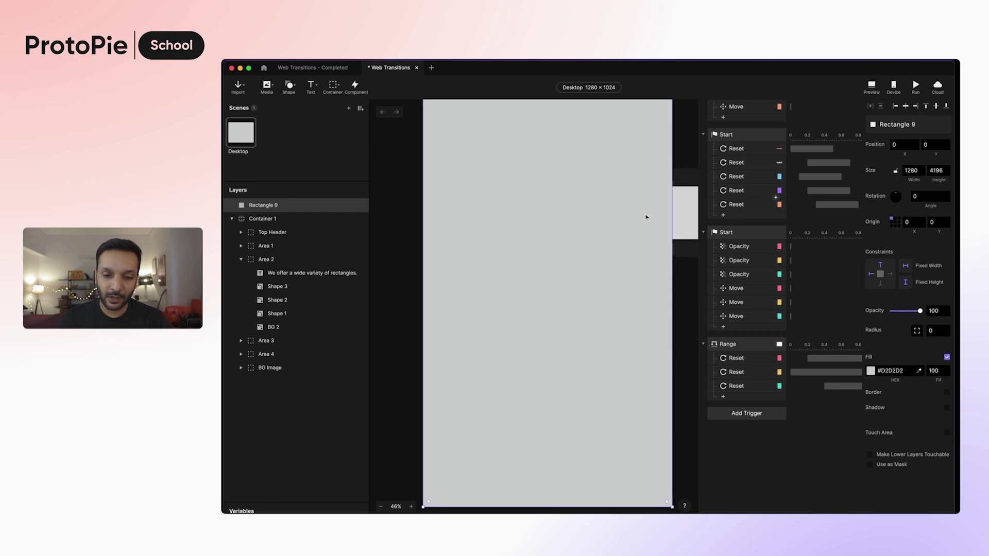
pyautogui.hscroll(1, 646, 216)
pyautogui.scroll(15, 646, 217)
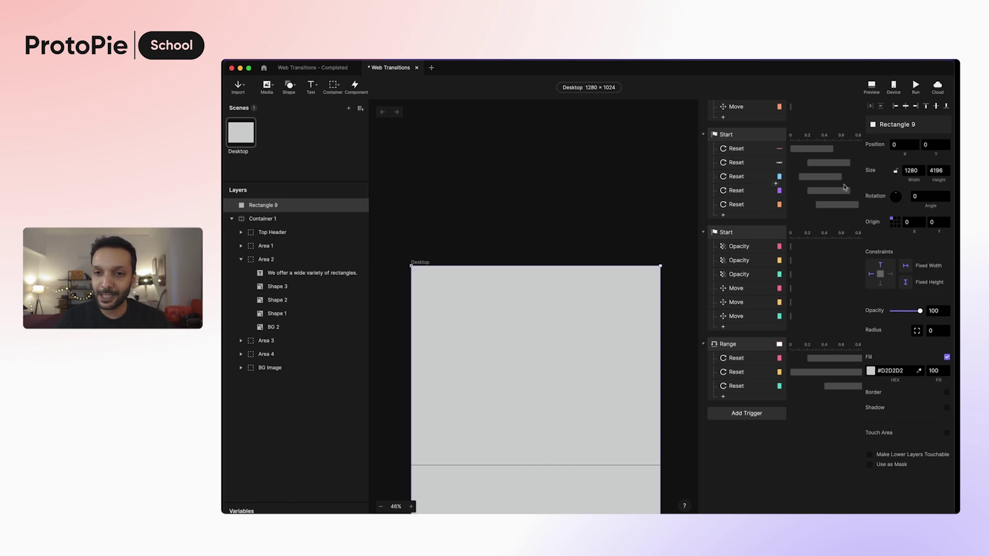
pyautogui.click(940, 174)
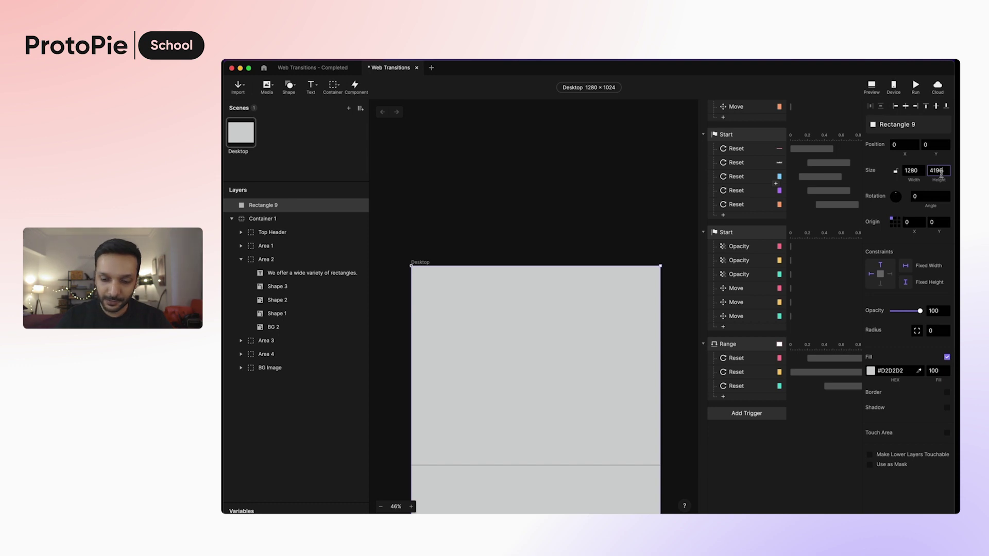
pyautogui.write('+1024')
pyautogui.press('Return')
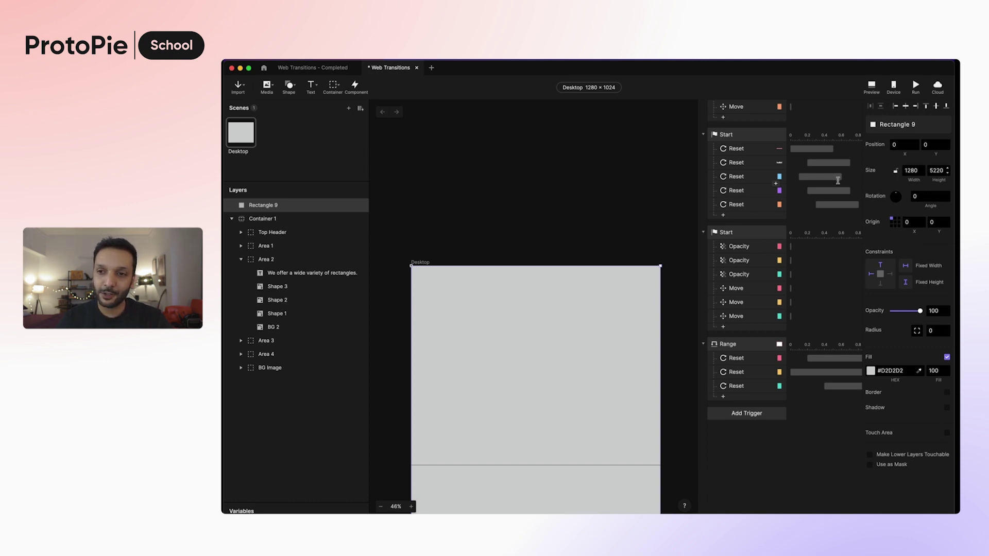
# Wrap the tall rectangle in a new container and set the container's scroll paging to Scroll
pyautogui.scroll(-4, 599, 240)
pyautogui.scroll(-1, 599, 240)
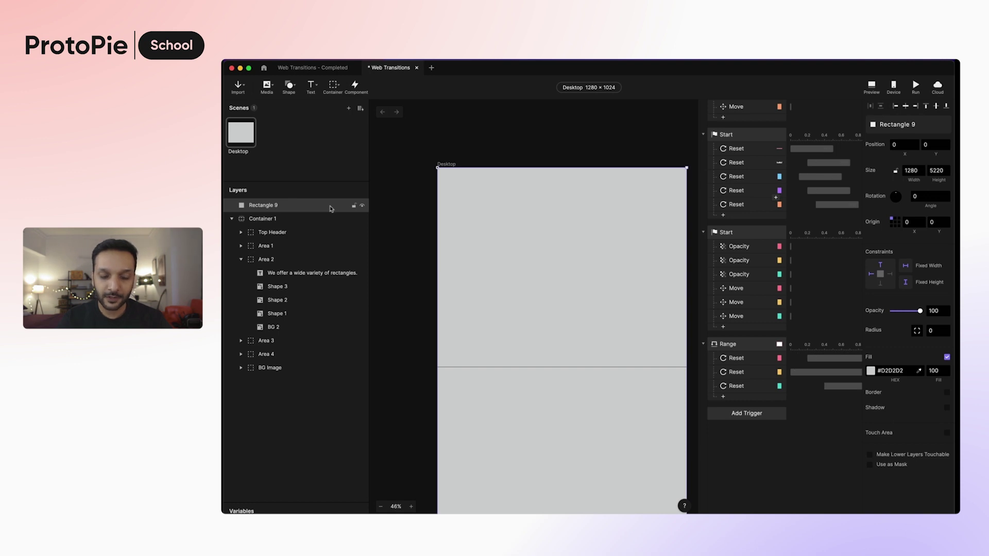
pyautogui.press('super+alt+g')
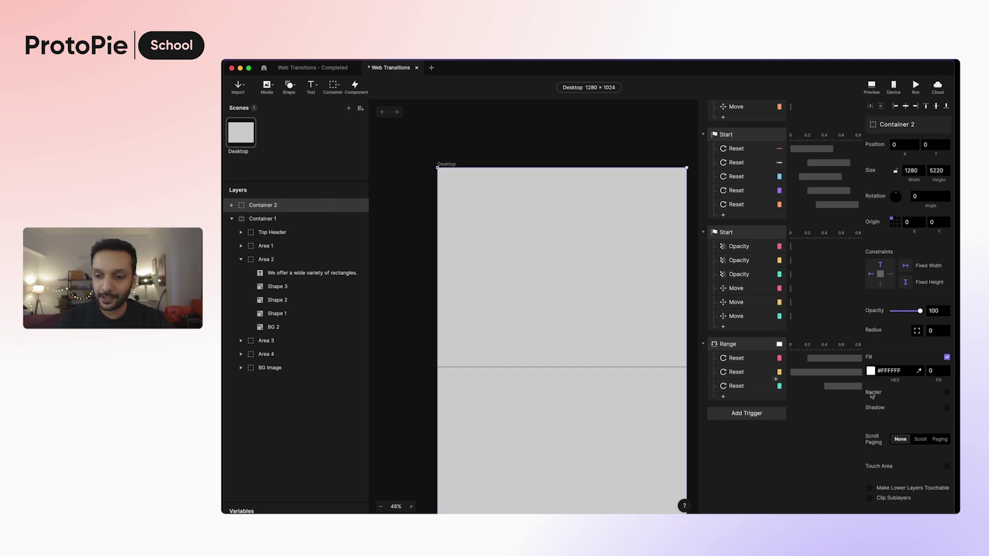
pyautogui.click(920, 439)
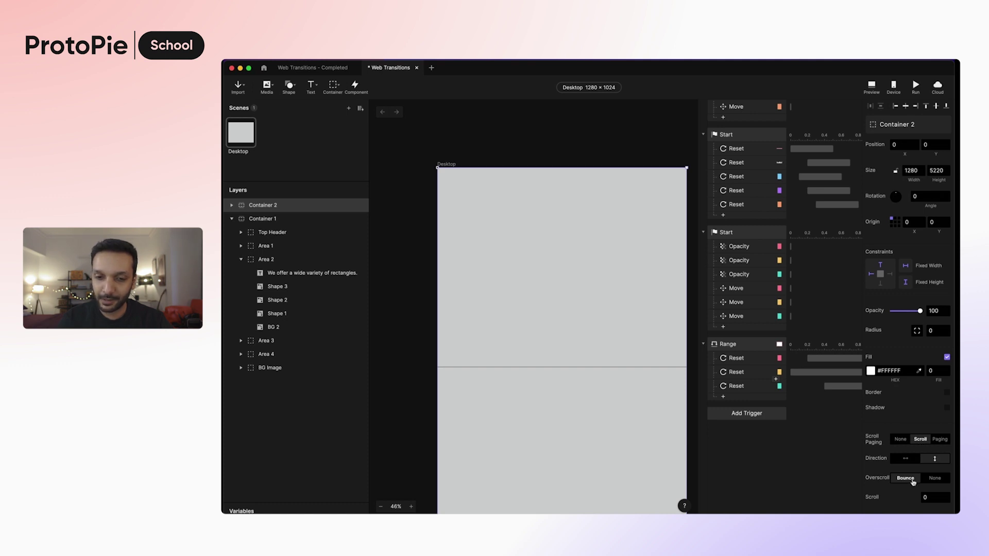
# Set the new scroll container's height to 1024
pyautogui.scroll(-5, 624, 357)
pyautogui.scroll(-5, 624, 359)
pyautogui.scroll(-5, 624, 359)
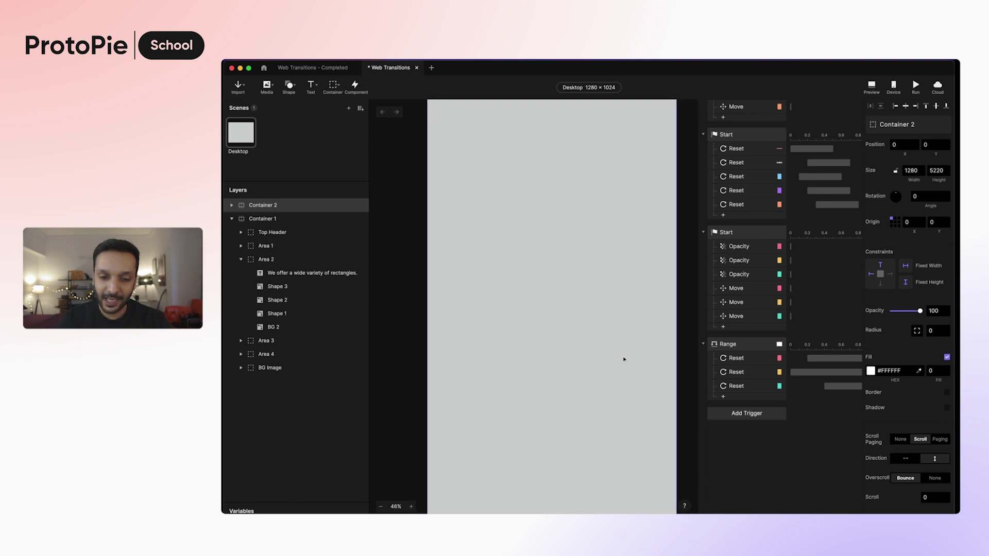
pyautogui.scroll(-3, 624, 359)
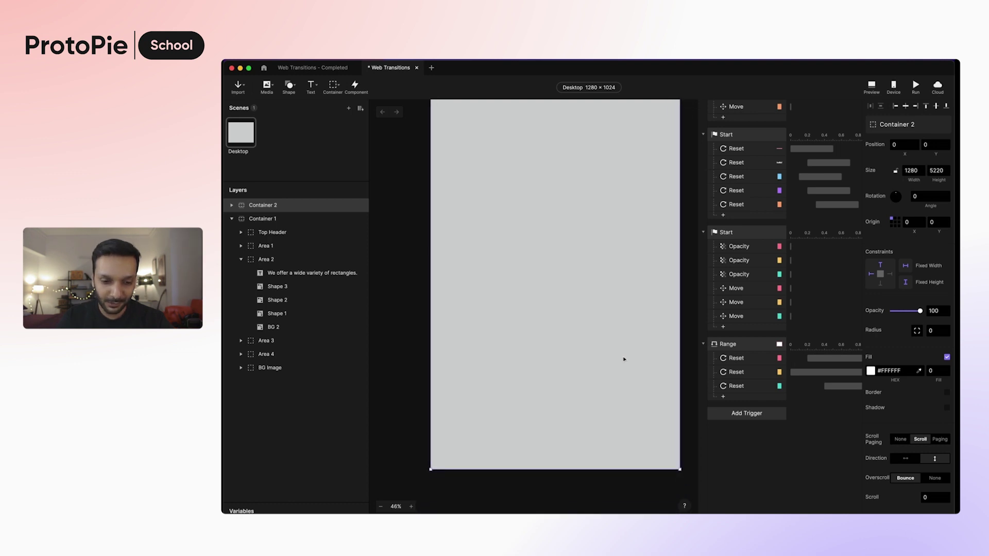
pyautogui.scroll(10, 624, 359)
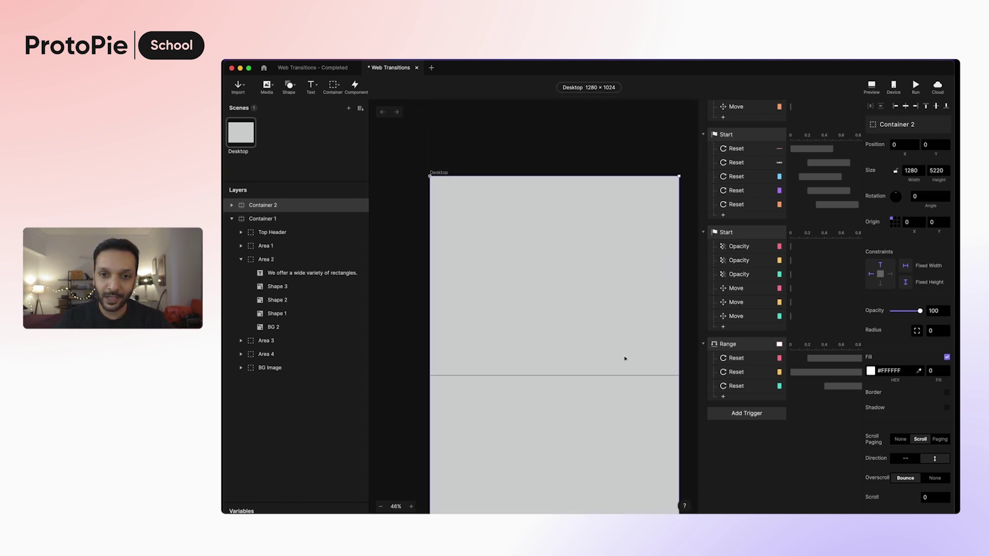
pyautogui.click(939, 171)
pyautogui.write('1024')
pyautogui.press('Return')
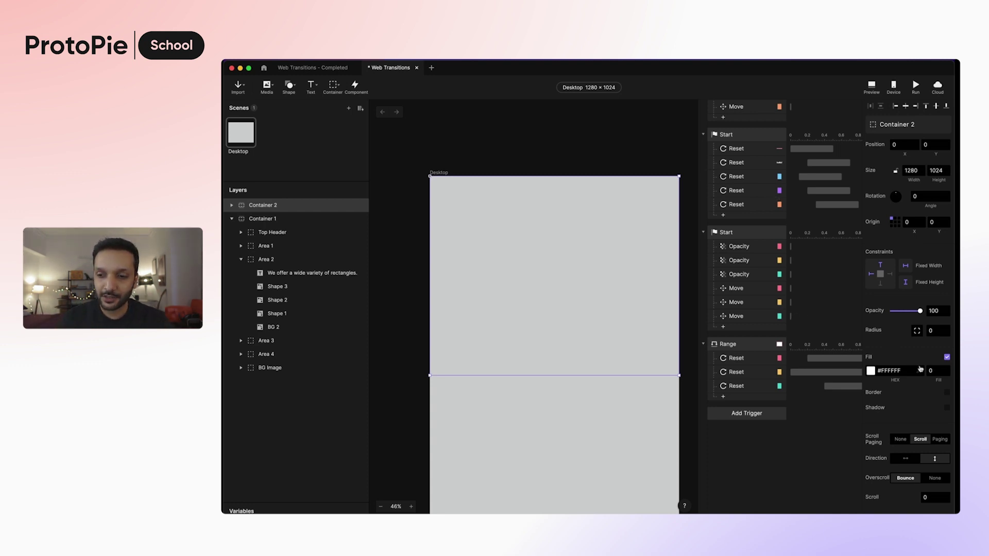
# Make the tall rectangle inside Container 2 transparent by setting its fill opacity to 0
pyautogui.hotkey('ctrl', 'z')
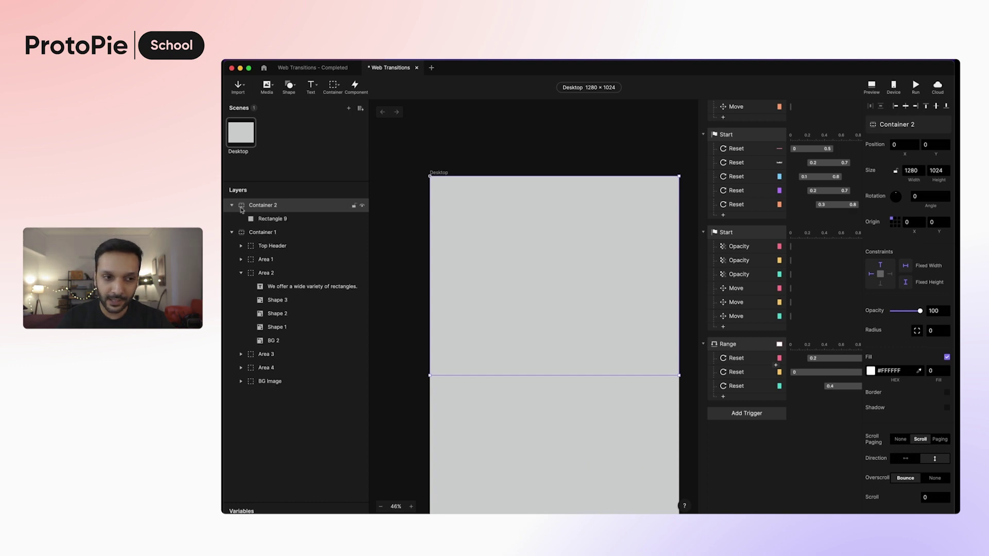
pyautogui.click(266, 222)
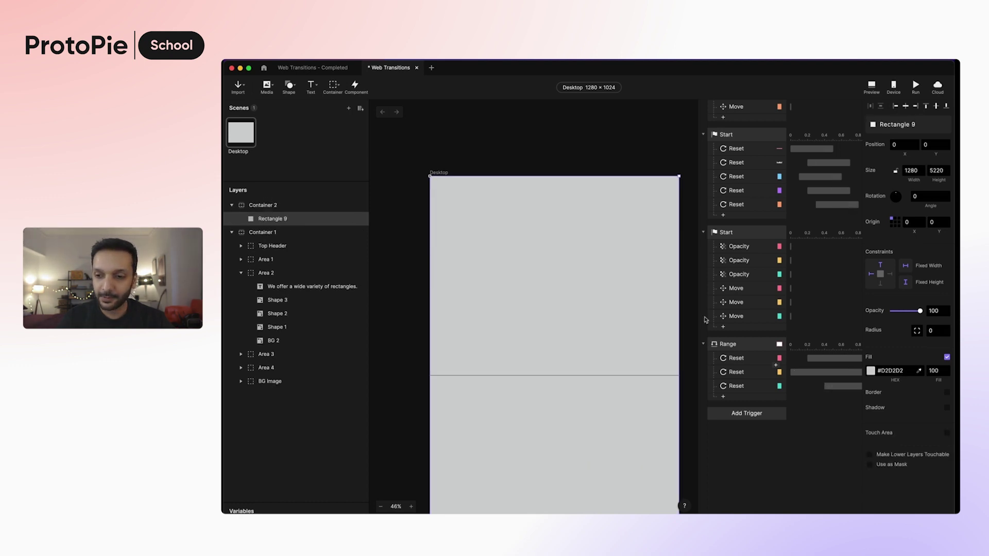
pyautogui.click(938, 371)
pyautogui.write('0')
pyautogui.press('Return')
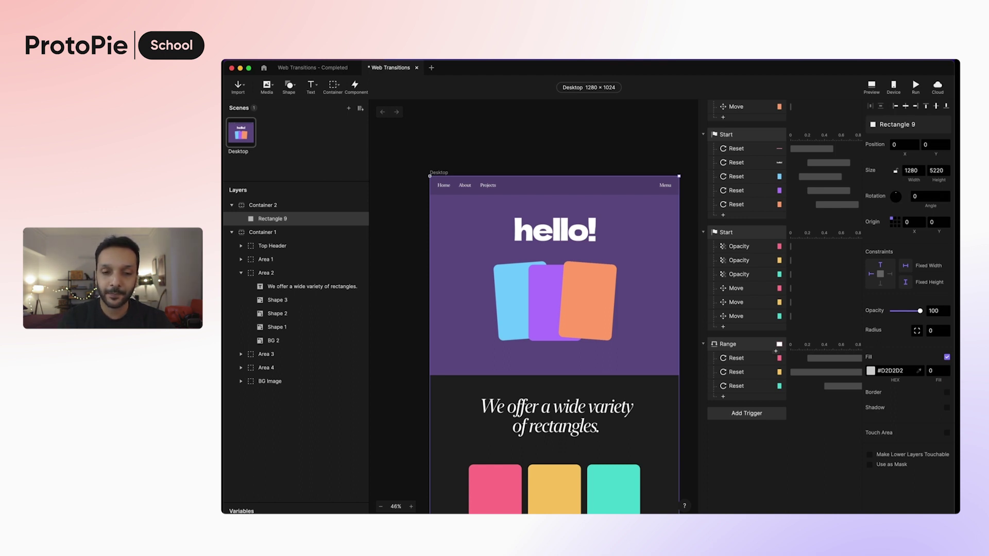
# Add a Chain trigger to Container 2 that follows the container's Scroll property
pyautogui.click(325, 206)
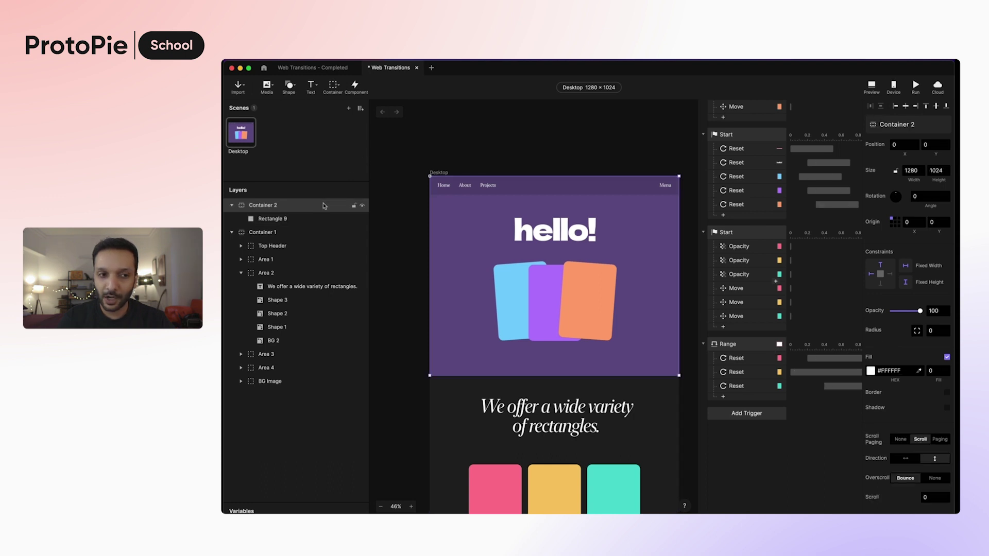
pyautogui.click(312, 236)
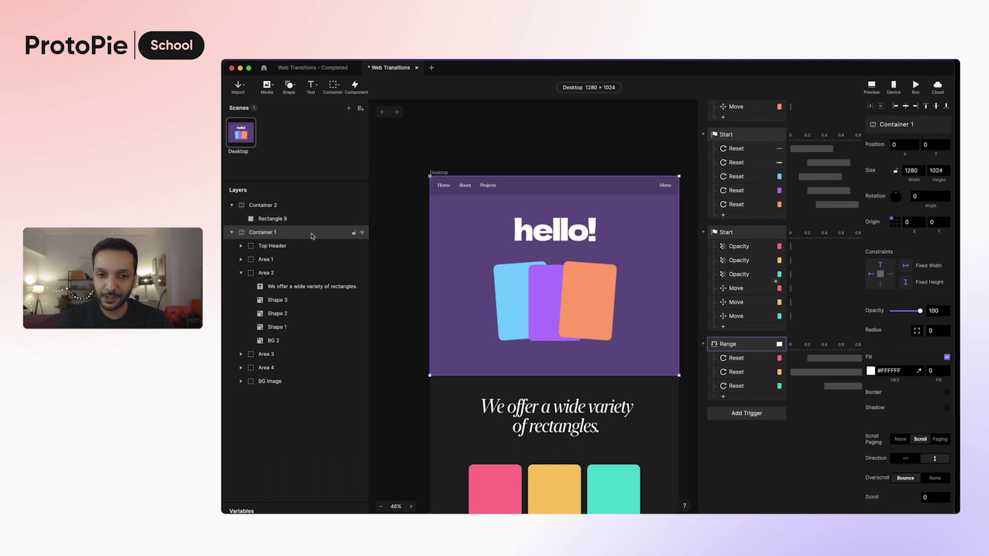
pyautogui.click(313, 208)
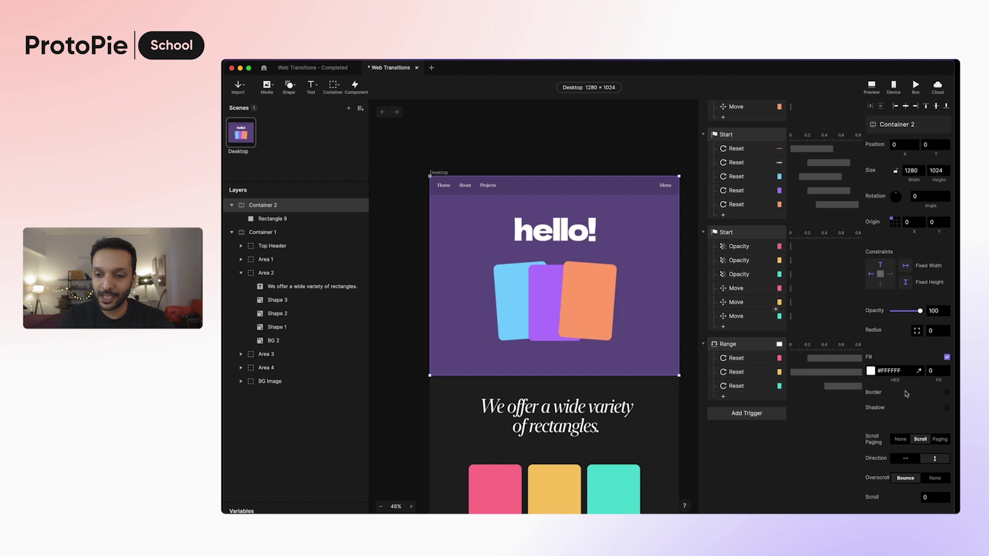
pyautogui.scroll(-3, 906, 394)
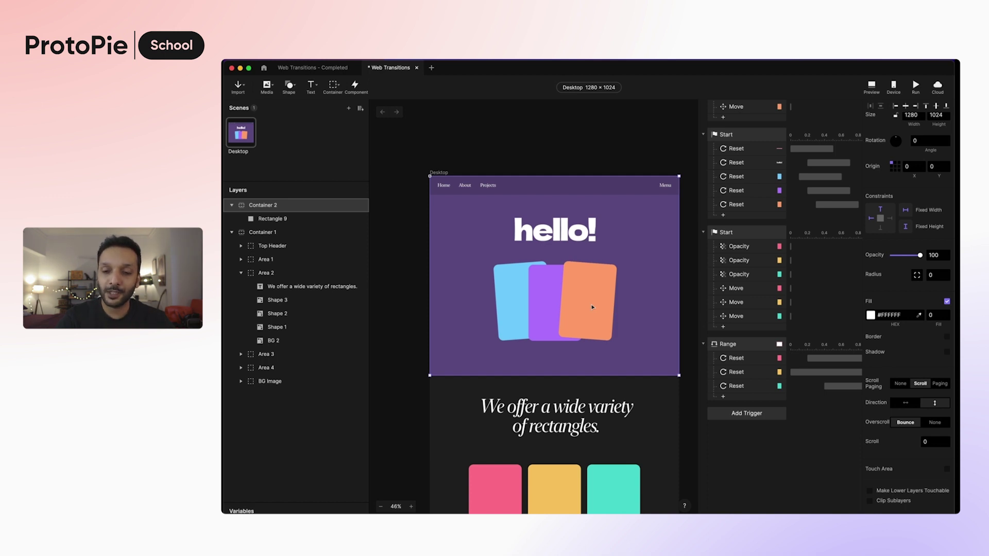
pyautogui.click(734, 417)
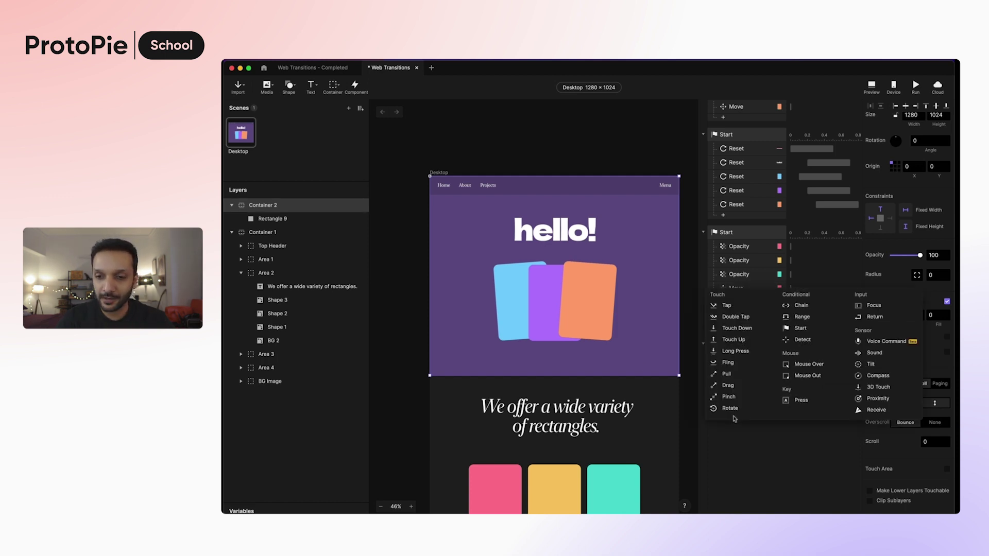
pyautogui.click(799, 306)
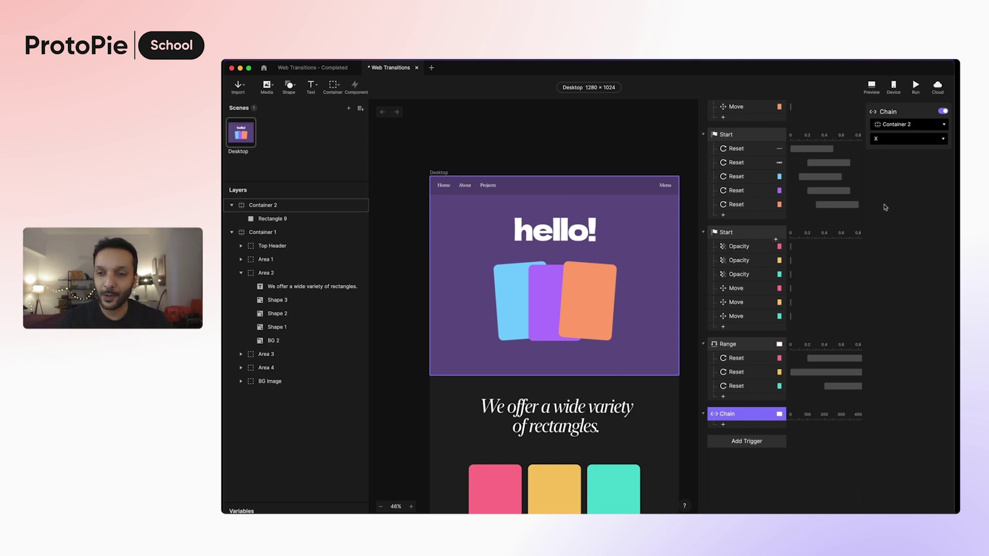
pyautogui.click(907, 139)
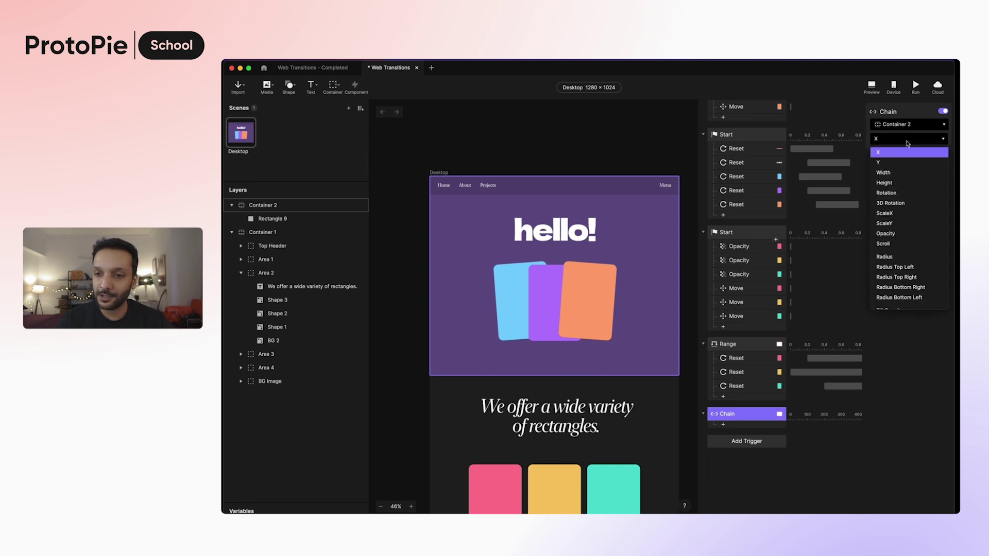
pyautogui.click(903, 245)
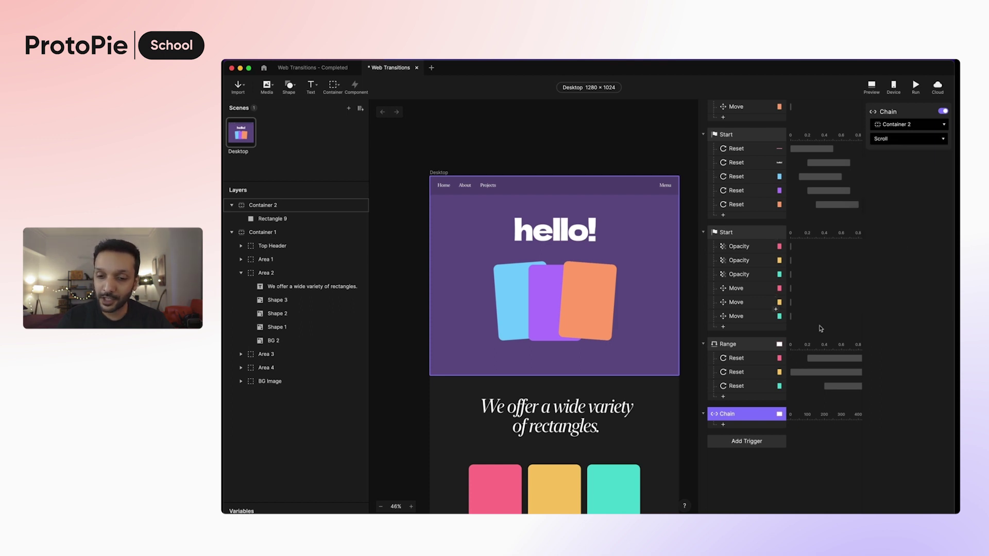
# Add a Scroll response to the Chain trigger and set its target to Container 1
pyautogui.click(752, 427)
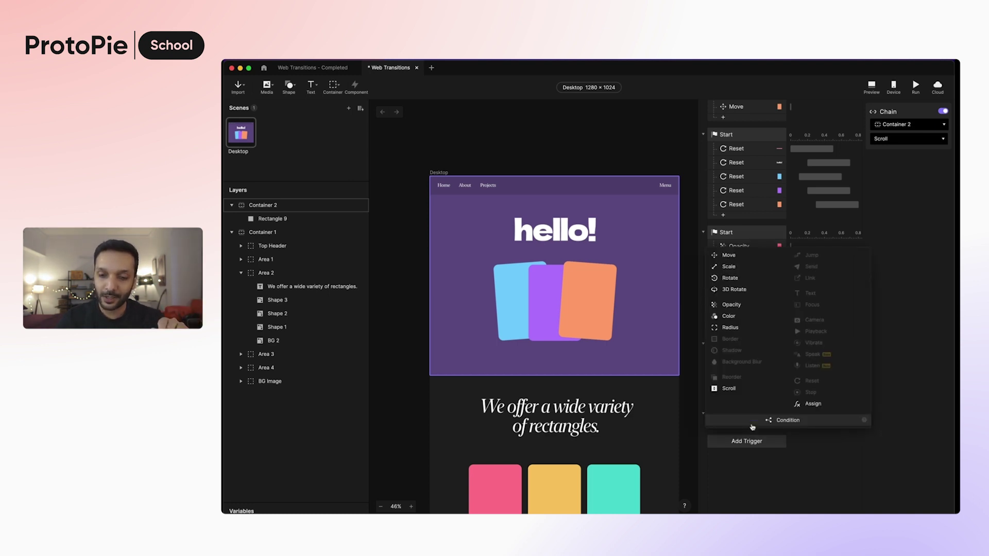
pyautogui.click(728, 389)
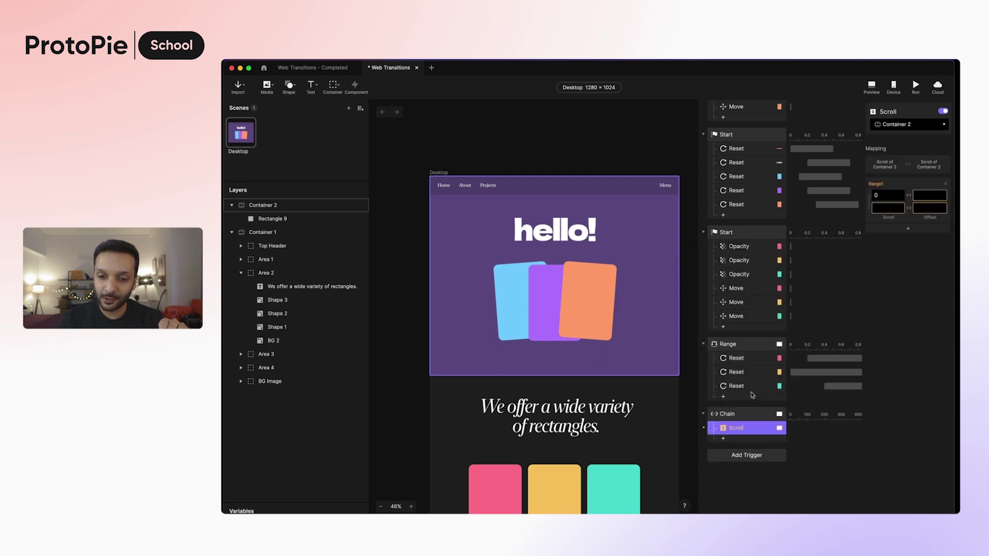
pyautogui.click(908, 126)
pyautogui.click(907, 166)
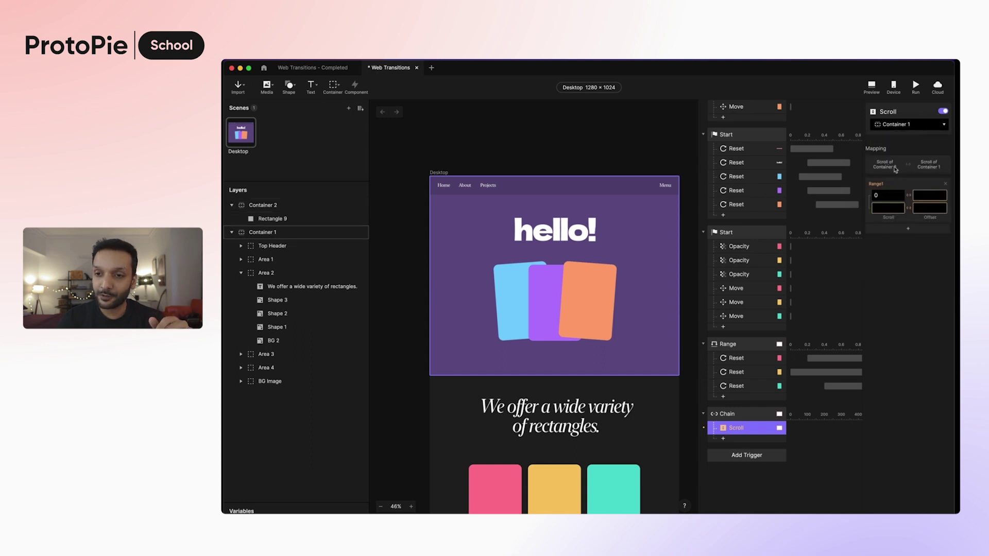
# Map Container 2's scroll range of 0 to 5220 onto Container 1's scroll offset of 0 to 4196
pyautogui.click(887, 208)
pyautogui.write('522')
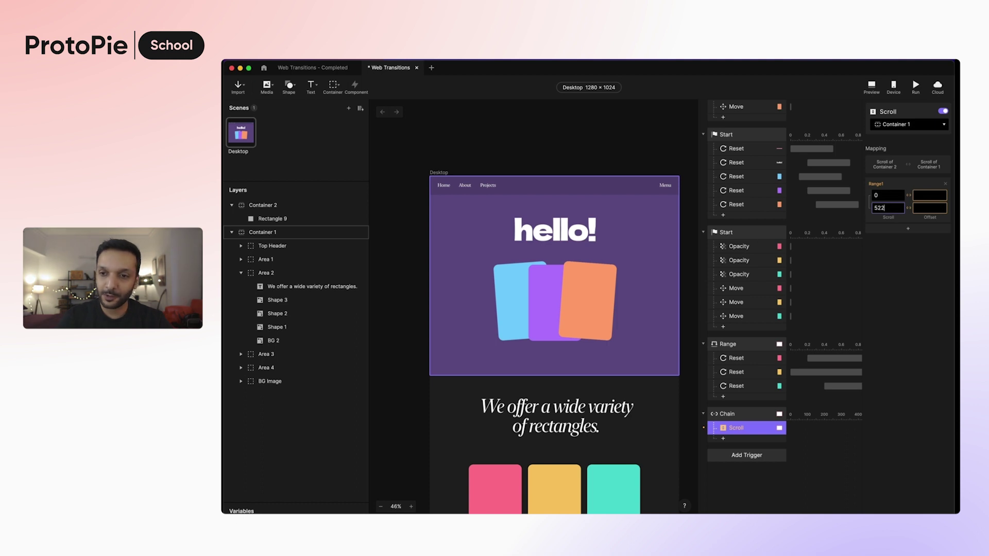
pyautogui.write('0')
pyautogui.click(926, 196)
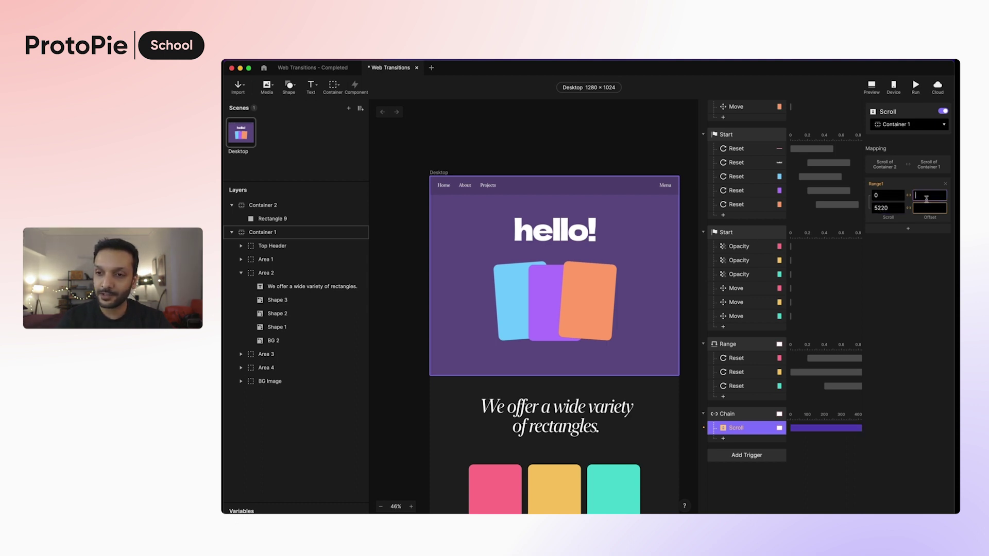
pyautogui.write('0')
pyautogui.click(926, 207)
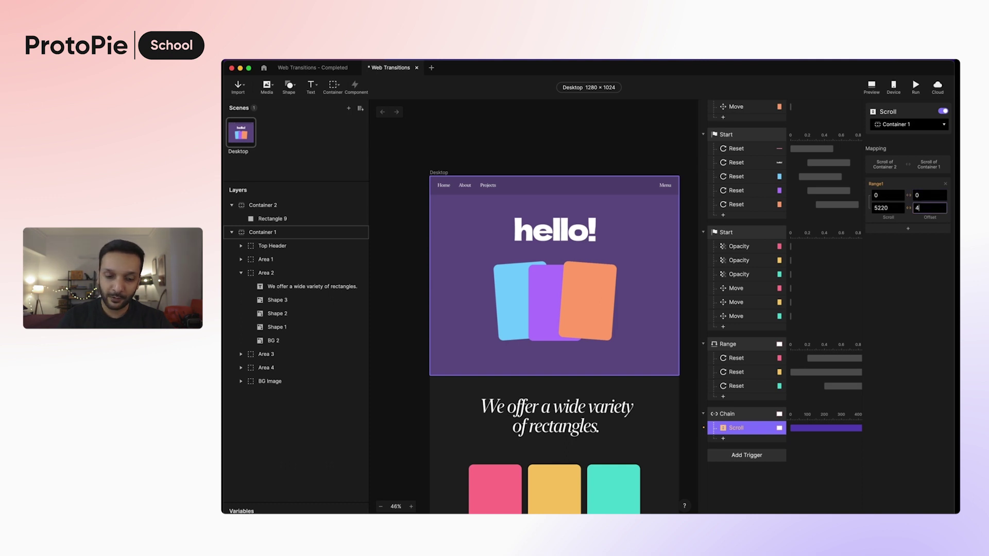
pyautogui.press('Return')
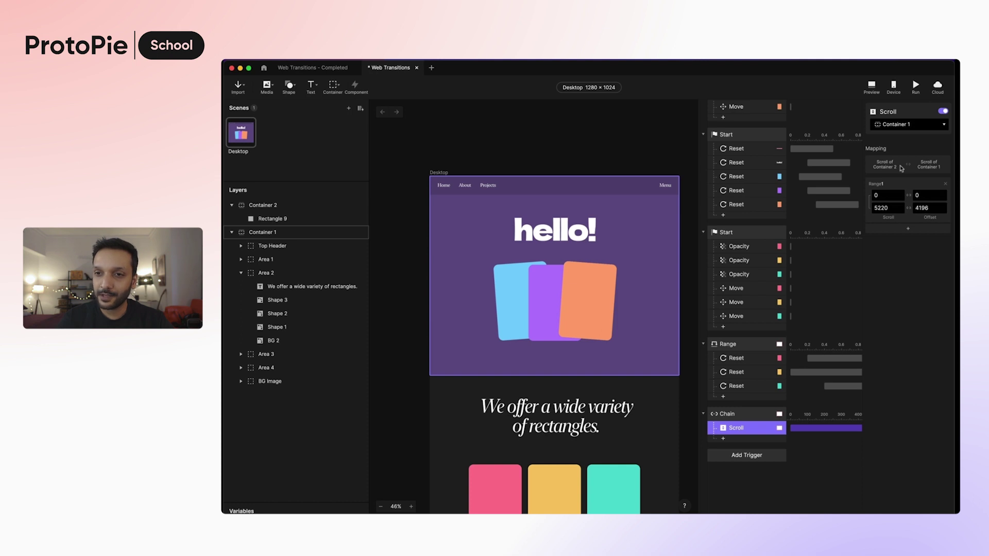
# Preview the prototype and scroll through the page to the "Order a rectangle today!" section and back to the start
pyautogui.click(872, 87)
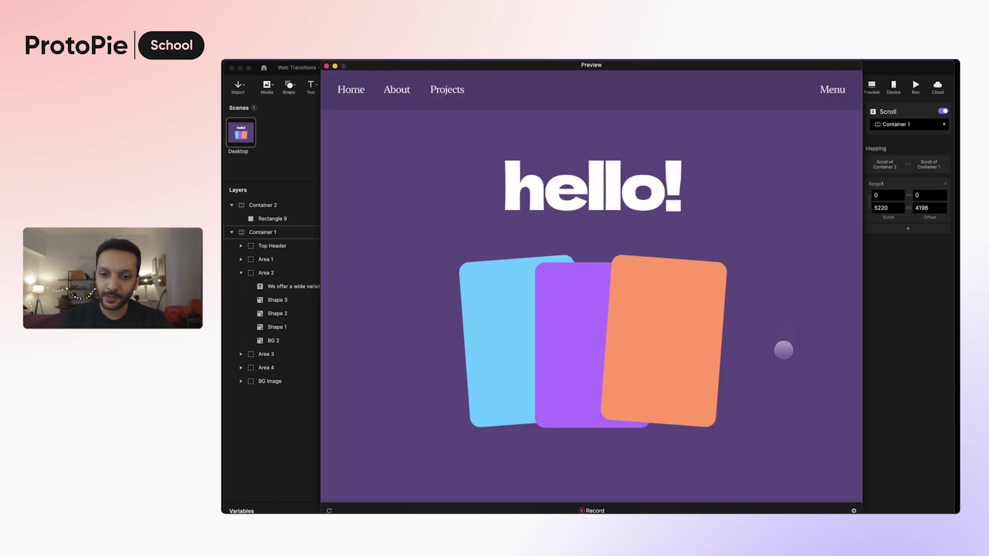
pyautogui.moveTo(770, 408); pyautogui.dragTo(787, 240)
pyautogui.scroll(-10, 787, 239)
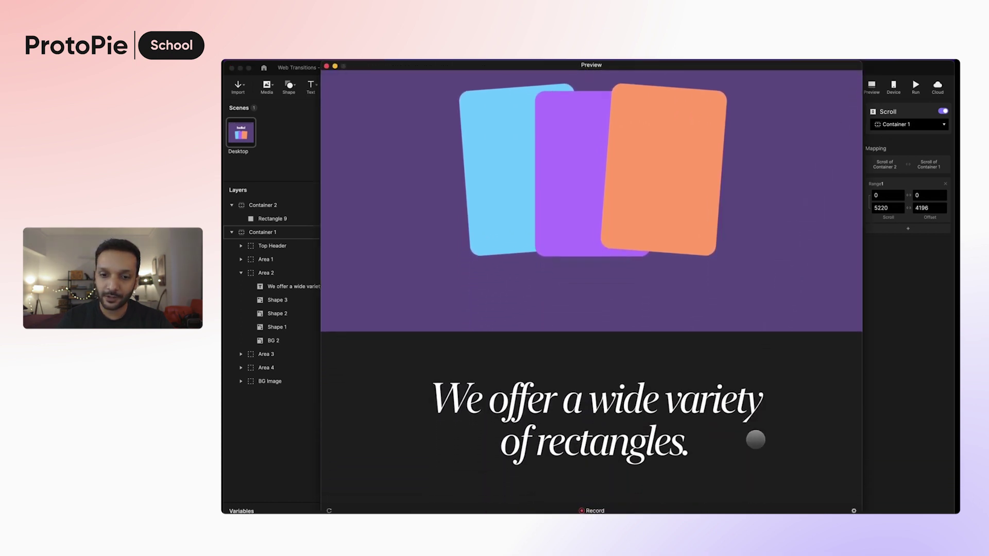
pyautogui.scroll(-10, 737, 375)
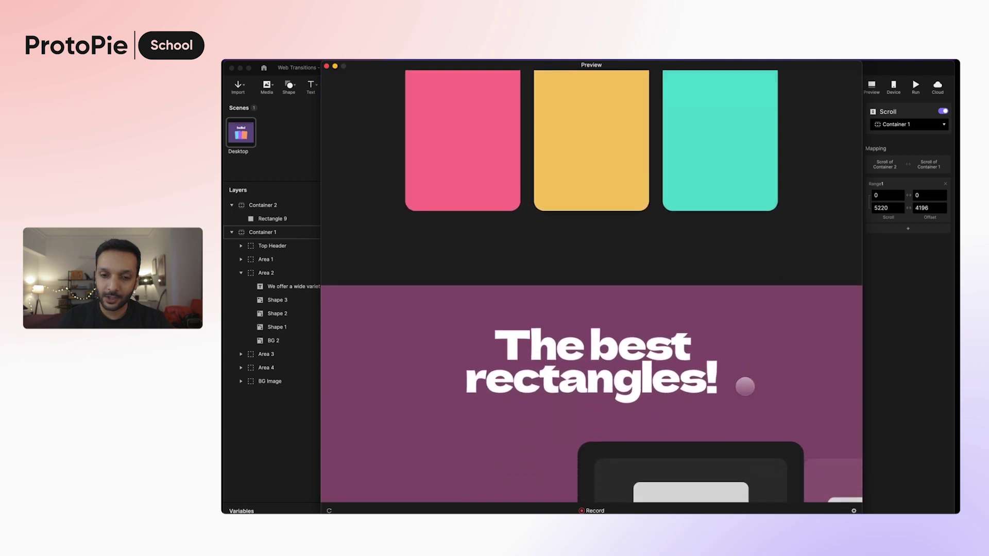
pyautogui.scroll(-10, 758, 190)
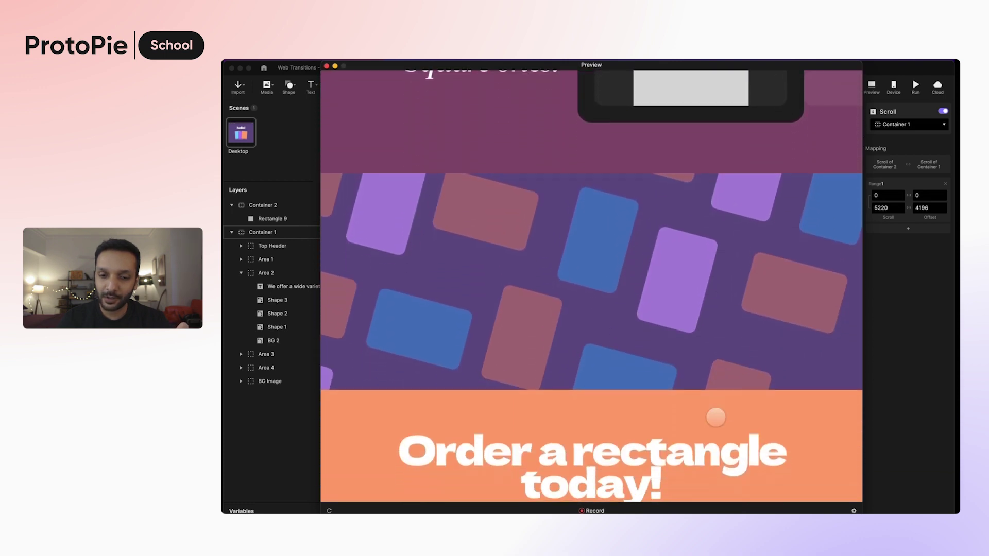
pyautogui.scroll(15, 709, 364)
pyautogui.scroll(15, 658, 373)
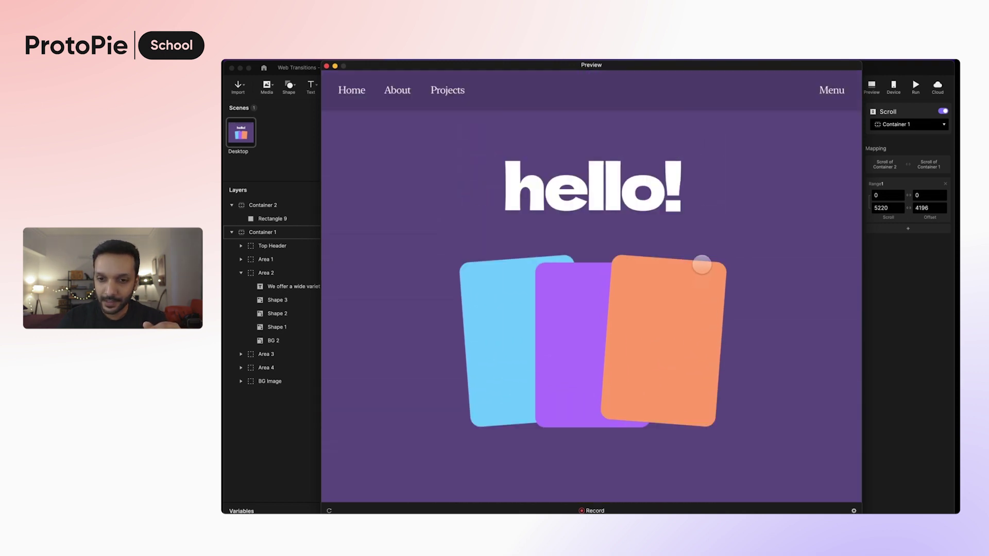
# Scroll the preview gradually down to the "The best rectangles!" section and examine how the page should pause there
pyautogui.moveTo(699, 262); pyautogui.dragTo(699, 97)
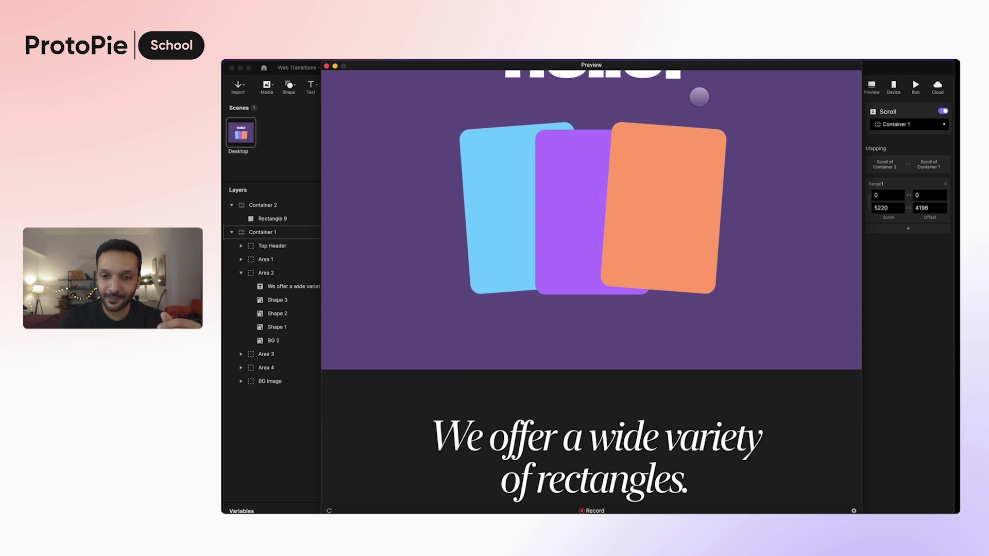
pyautogui.moveTo(669, 377); pyautogui.dragTo(672, 352)
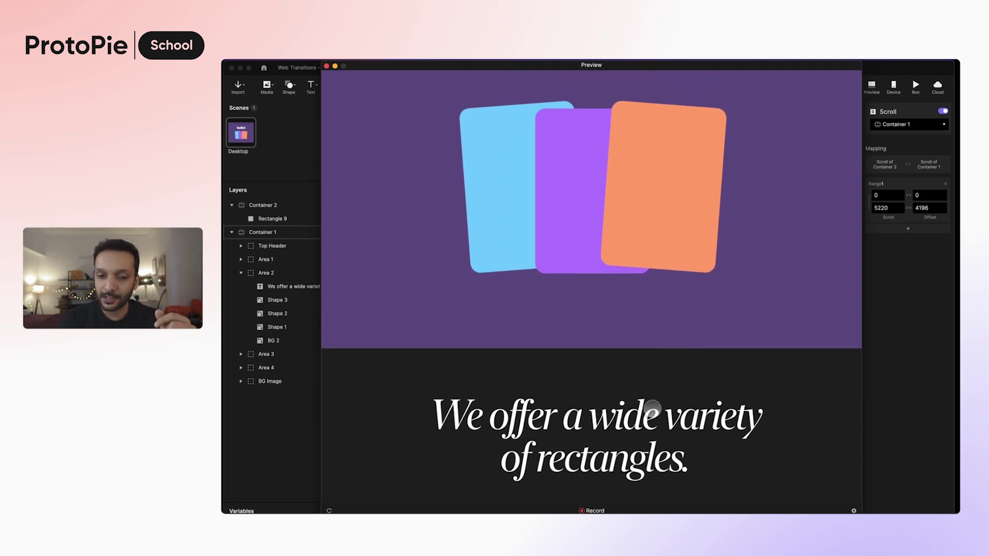
pyautogui.moveTo(653, 411); pyautogui.dragTo(648, 236)
pyautogui.moveTo(640, 426); pyautogui.dragTo(642, 322)
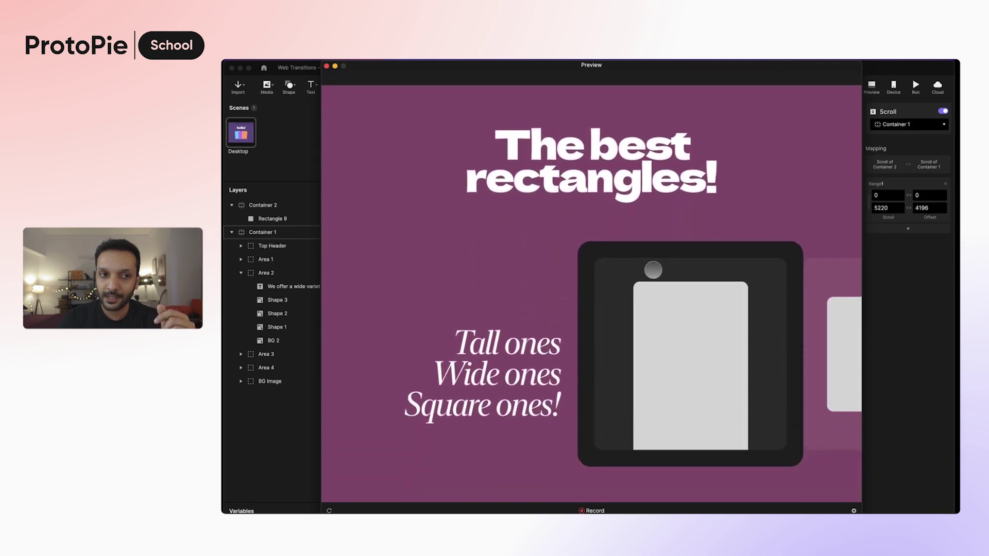
pyautogui.click(655, 254)
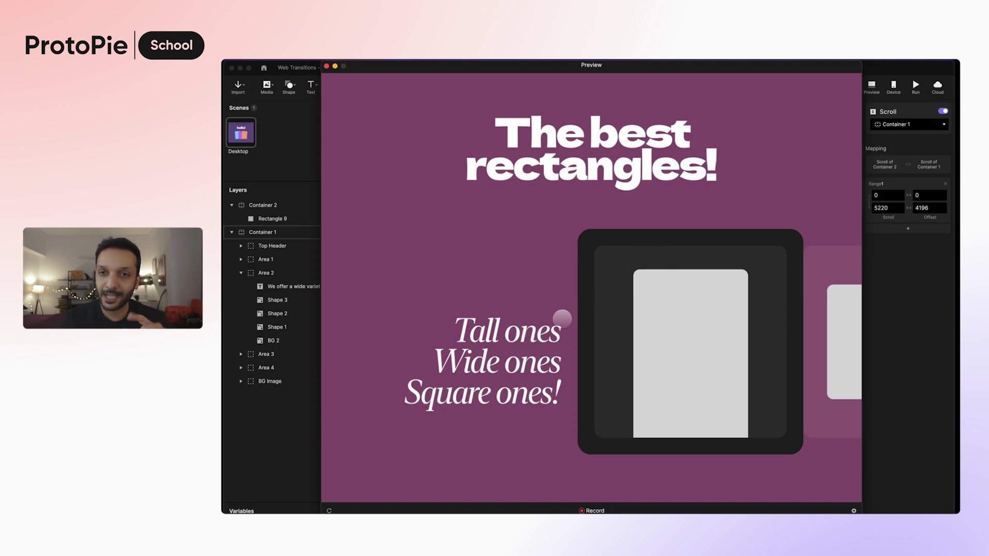
pyautogui.moveTo(563, 379)
pyautogui.mouseDown()
pyautogui.moveTo(570, 318)
pyautogui.moveTo(569, 377)
pyautogui.mouseUp()
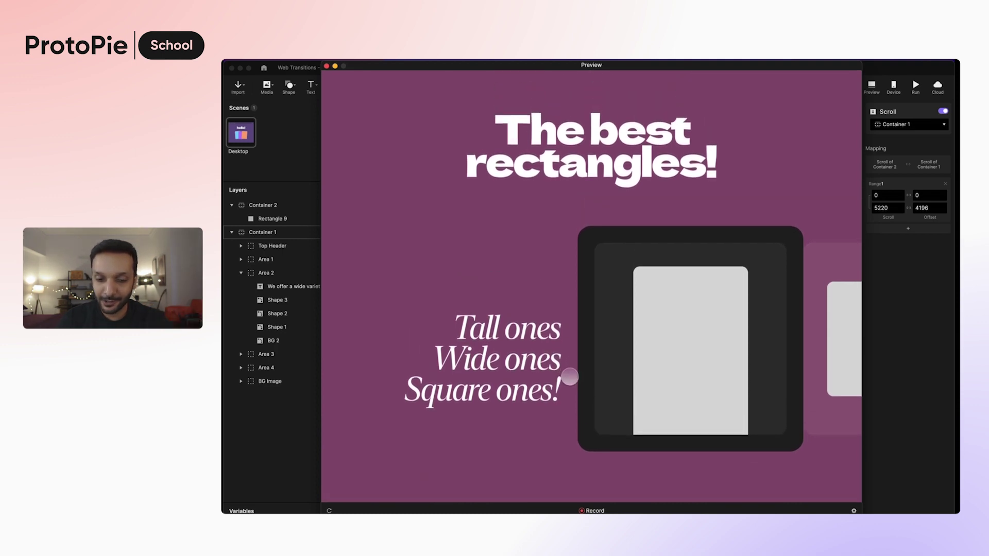
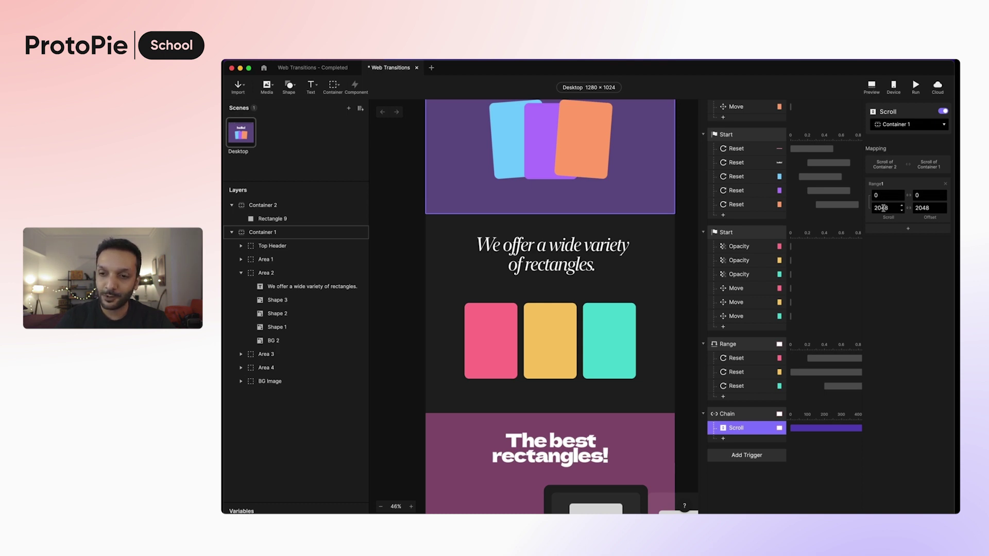
# Preview the page with the 2048 to 2048 mapping, scrolling down to "The best rectangles!", and return to the editor
pyautogui.click(878, 95)
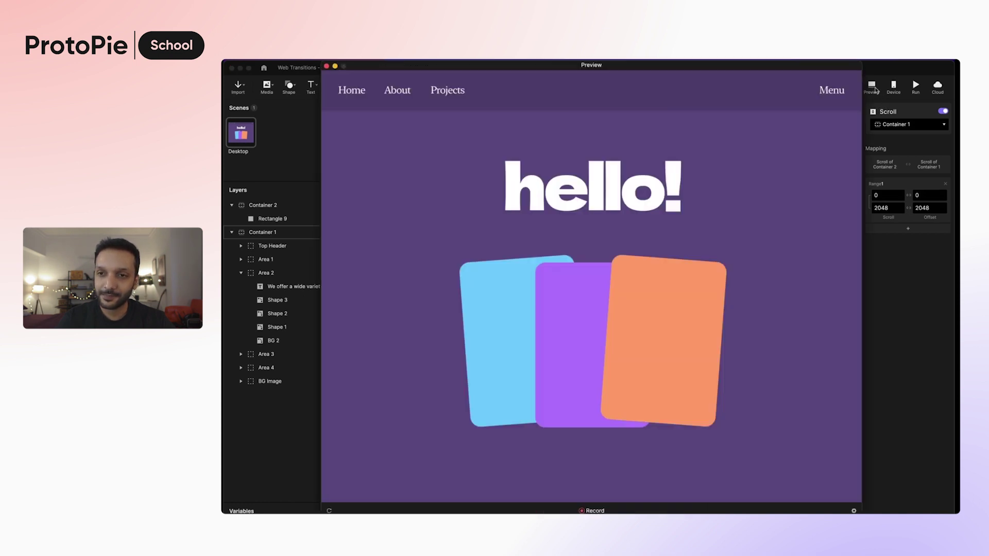
pyautogui.scroll(-5, 681, 300)
pyautogui.scroll(-10, 681, 301)
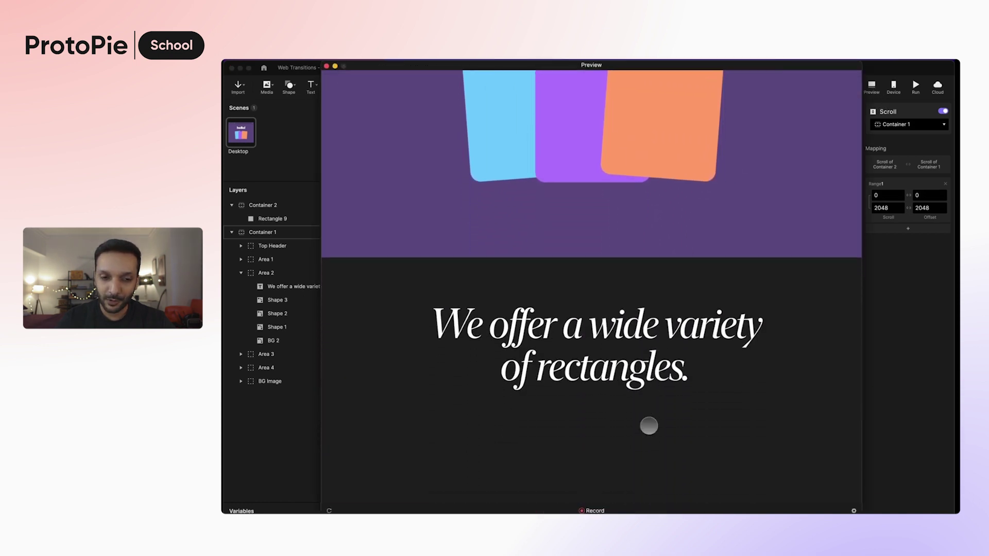
pyautogui.scroll(-10, 648, 359)
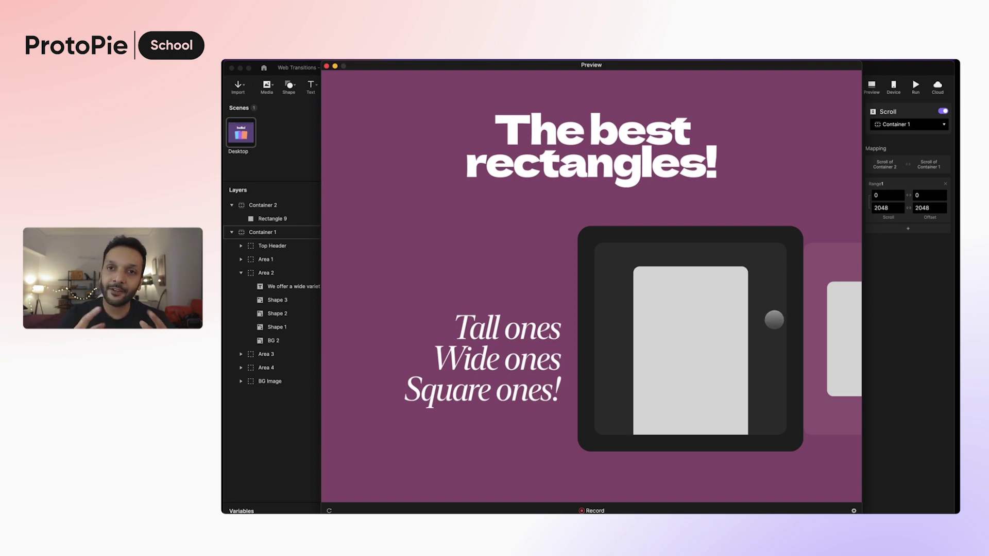
pyautogui.click(895, 307)
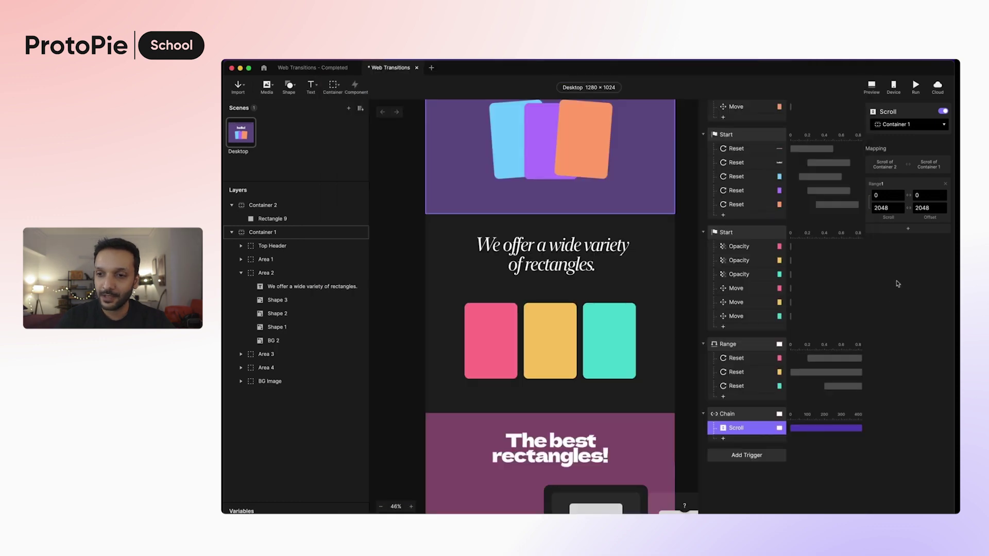
# Add a second mapping range to the Scroll response, mapping scroll 3072 to 5220 onto offset 2048 to 4196
pyautogui.click(909, 231)
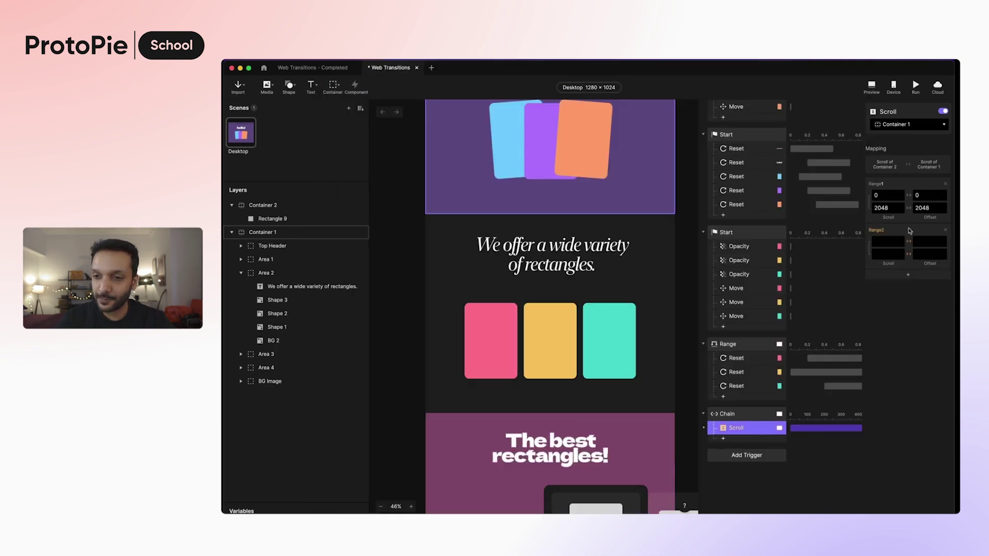
pyautogui.click(888, 240)
pyautogui.write('2048+1024')
pyautogui.press('Tab')
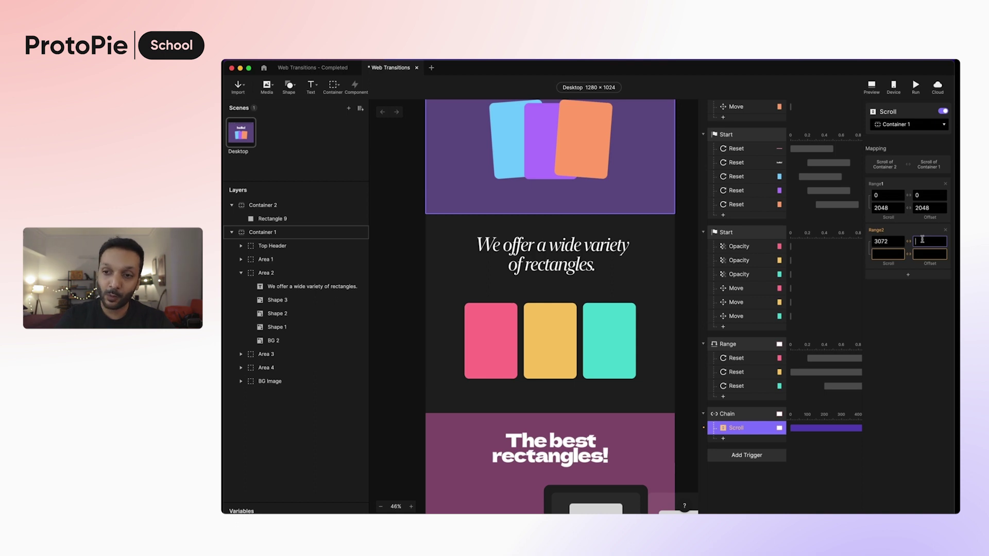
pyautogui.write('2048')
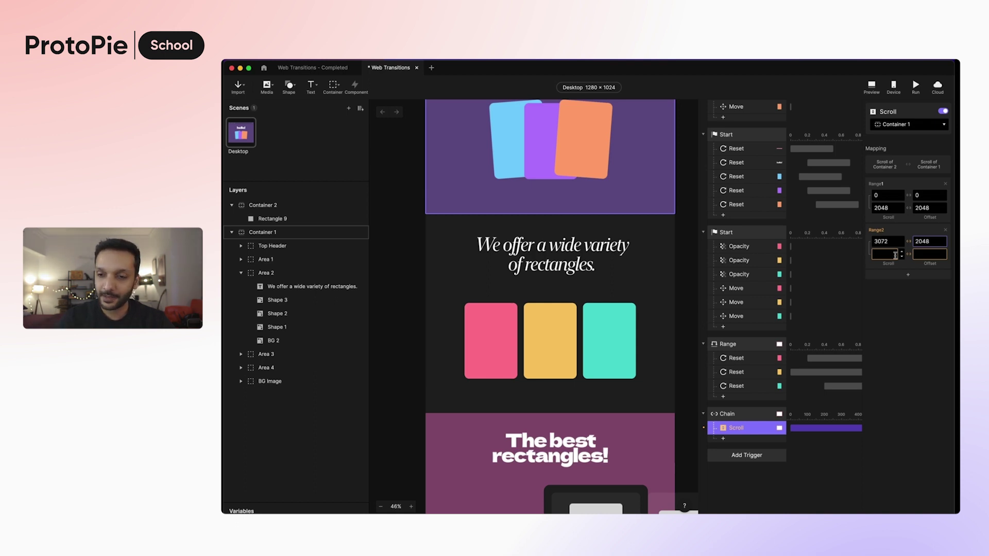
pyautogui.click(893, 254)
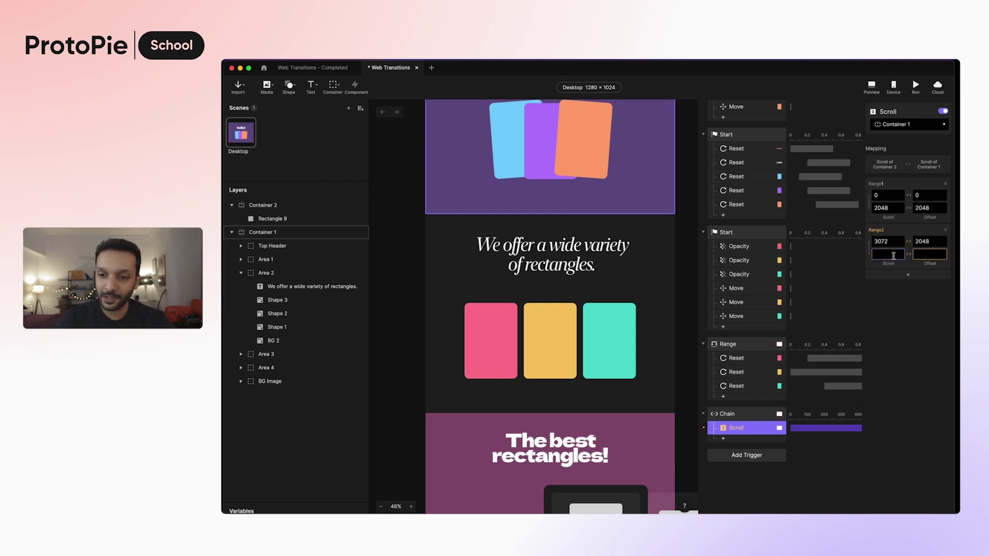
pyautogui.write('5220')
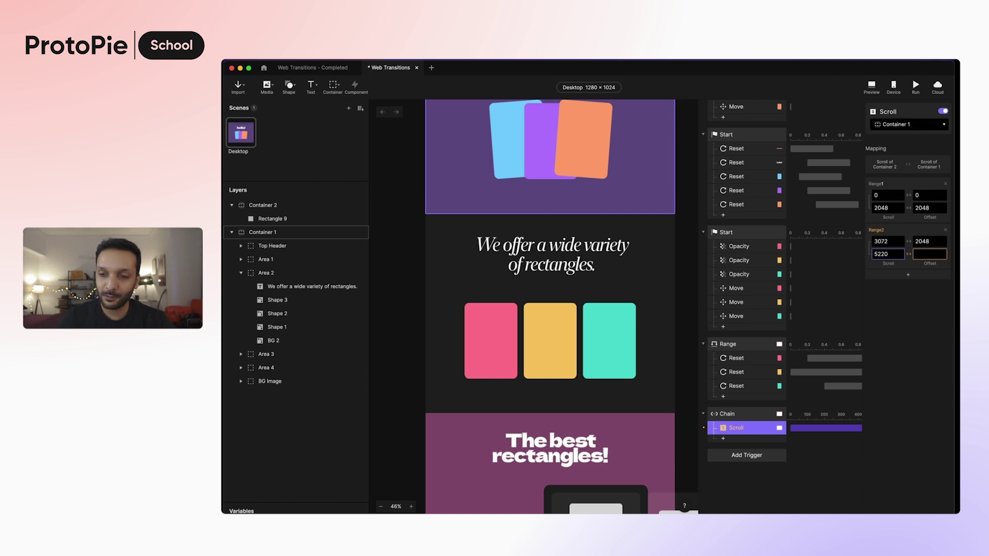
pyautogui.click(923, 255)
pyautogui.write('4196')
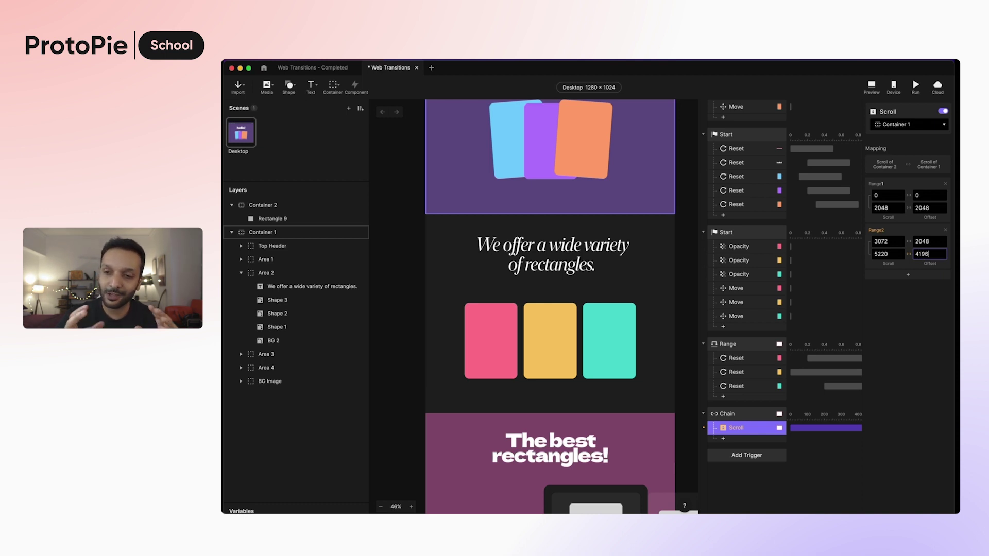
# Preview the two-range mapping, scrolling down to "Order a rectangle today!", back up to the first sections and down again to "The best rectangles!"
pyautogui.click(872, 86)
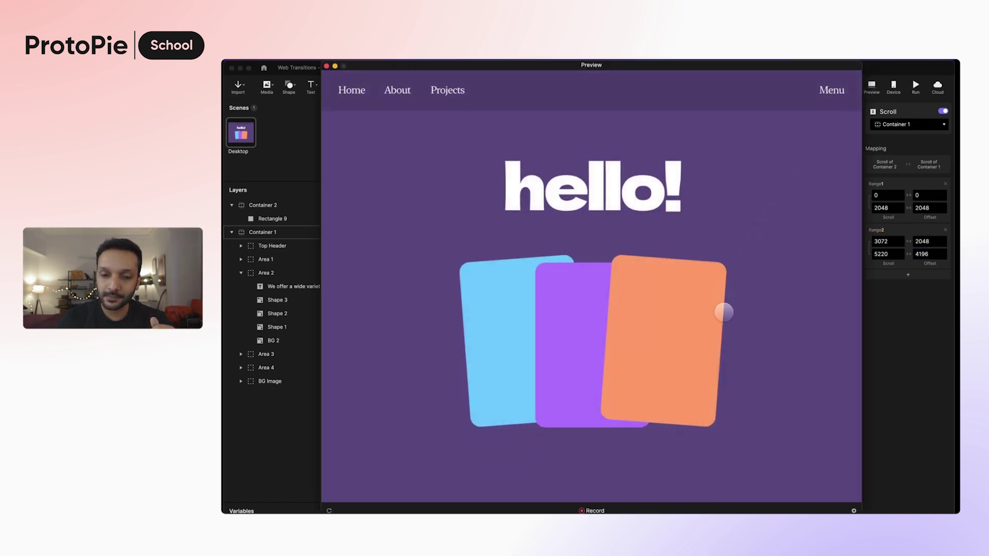
pyautogui.scroll(-10, 715, 408)
pyautogui.scroll(-10, 708, 458)
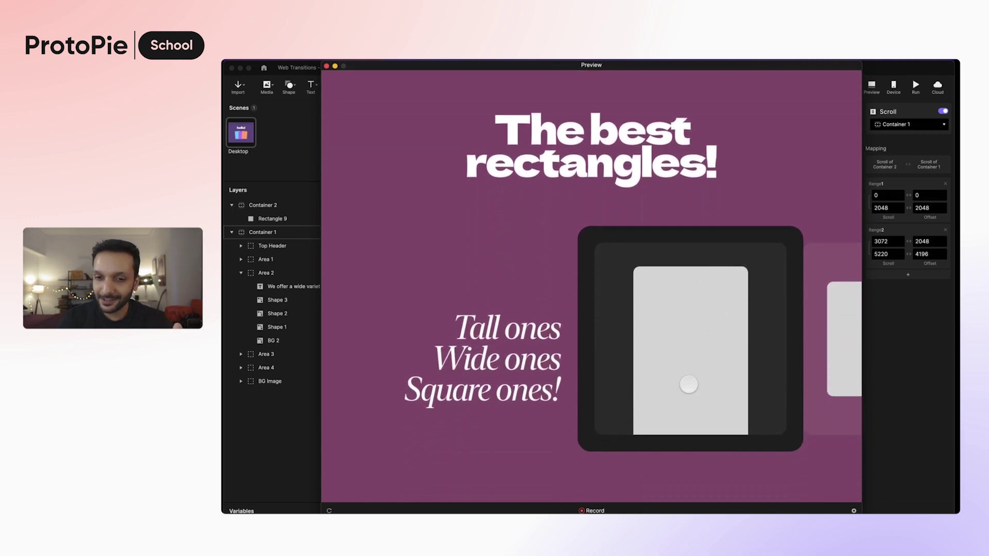
pyautogui.scroll(-15, 696, 256)
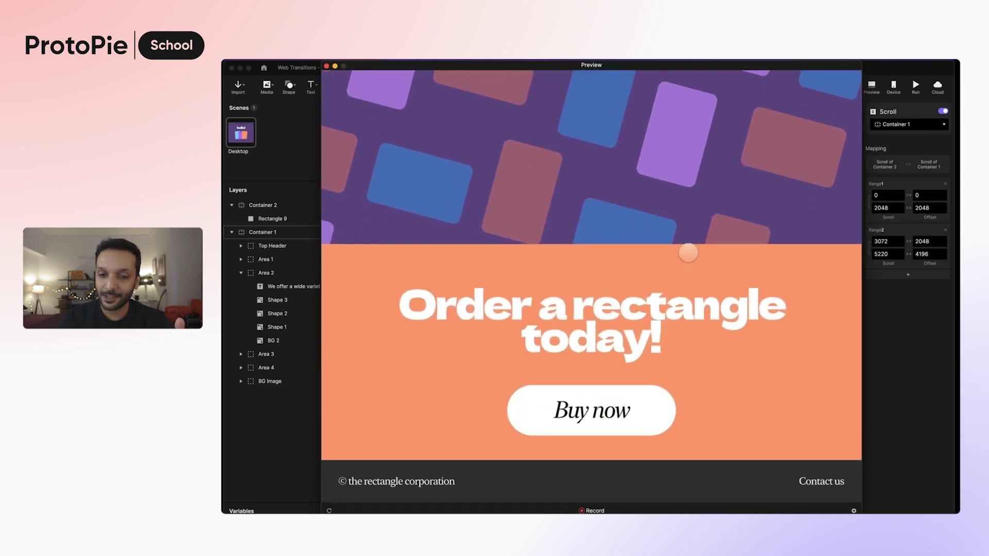
pyautogui.scroll(15, 697, 200)
pyautogui.scroll(2, 708, 212)
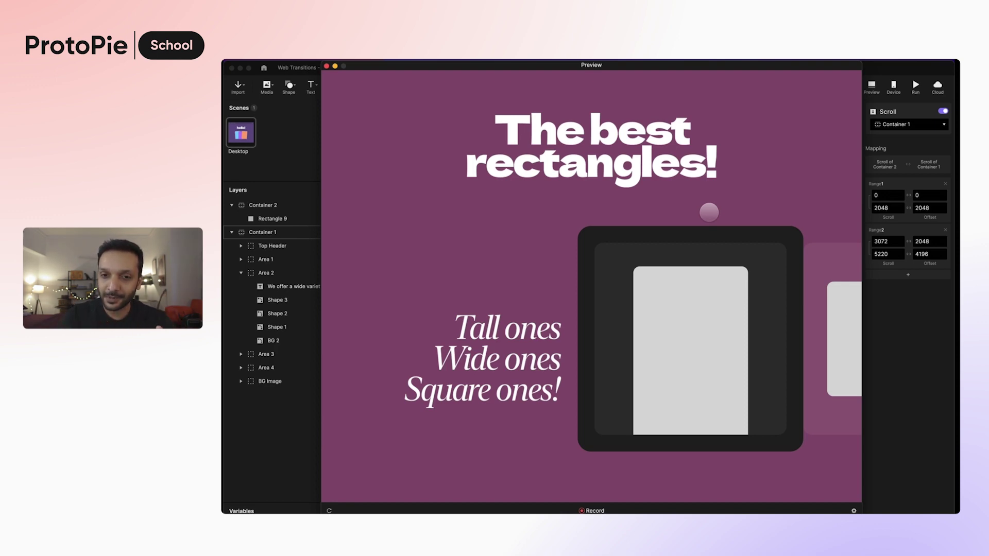
pyautogui.scroll(10, 699, 210)
pyautogui.scroll(5, 680, 329)
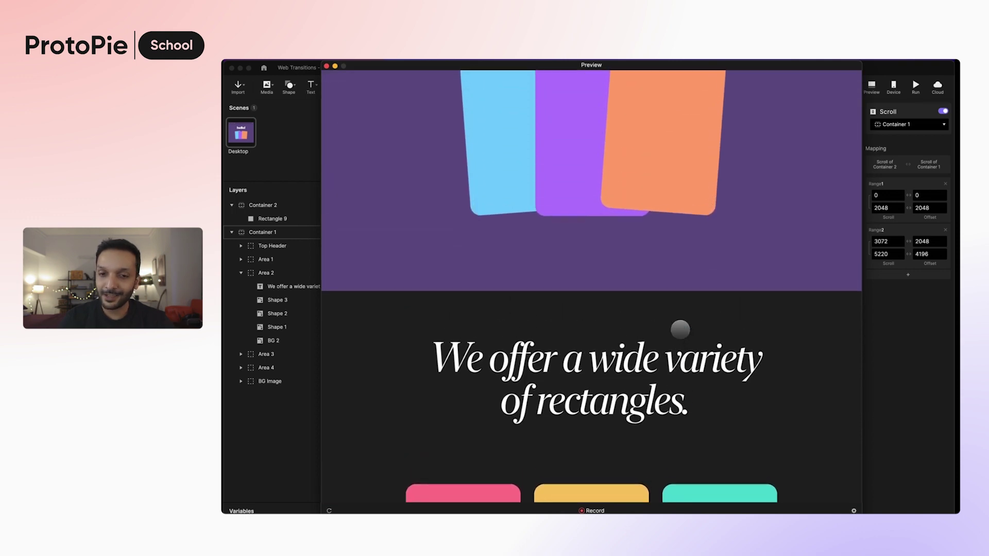
pyautogui.scroll(-10, 680, 324)
pyautogui.scroll(-8, 682, 306)
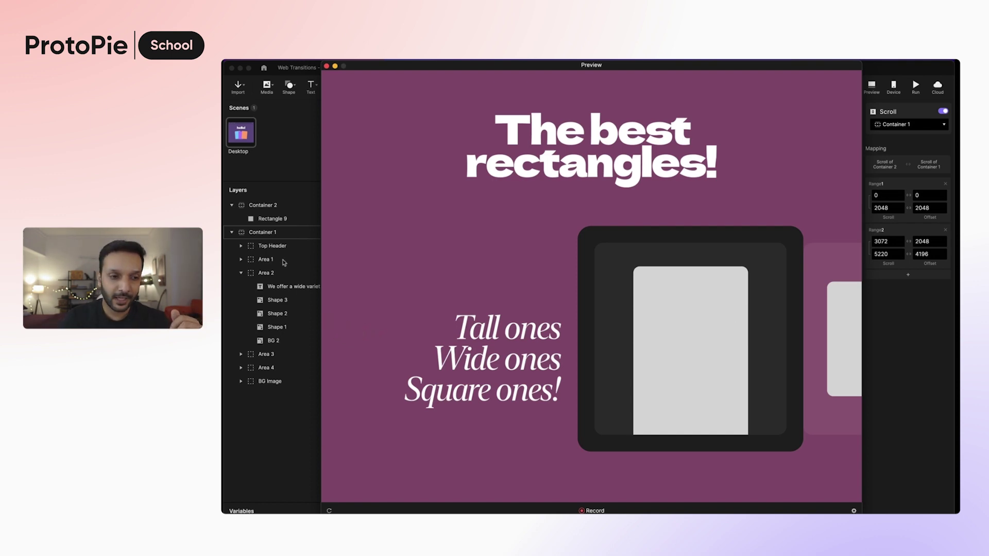
# Expand Area 3's layers and draw a container about 520 by 520 over the dark rounded square in "The best rectangles!" section
pyautogui.click(276, 274)
pyautogui.click(281, 355)
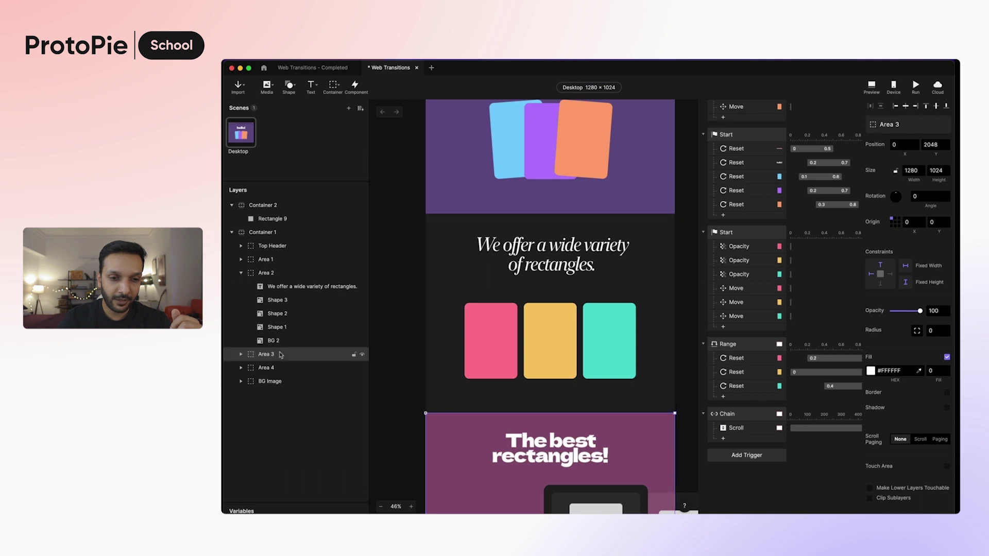
pyautogui.scroll(-3, 392, 363)
pyautogui.scroll(-2, 392, 363)
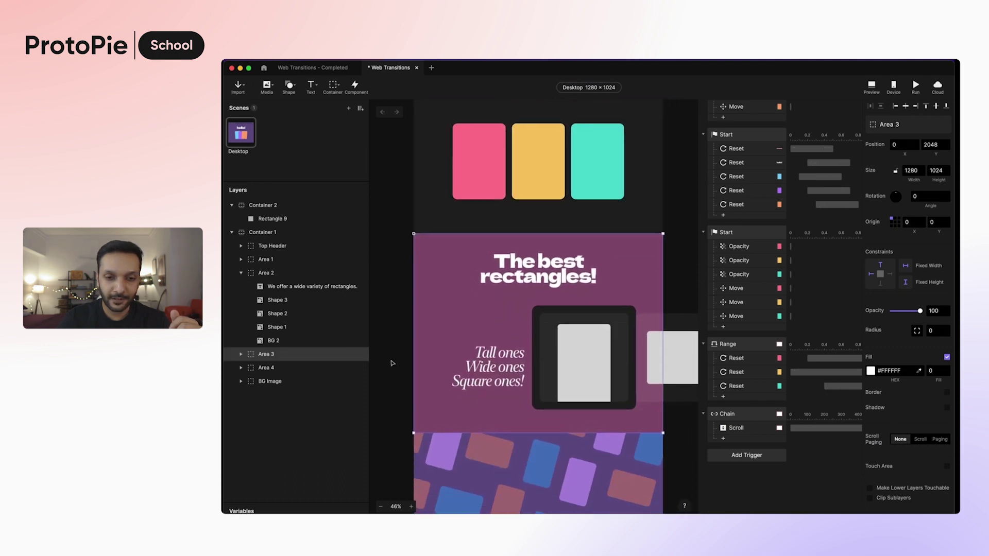
pyautogui.click(241, 356)
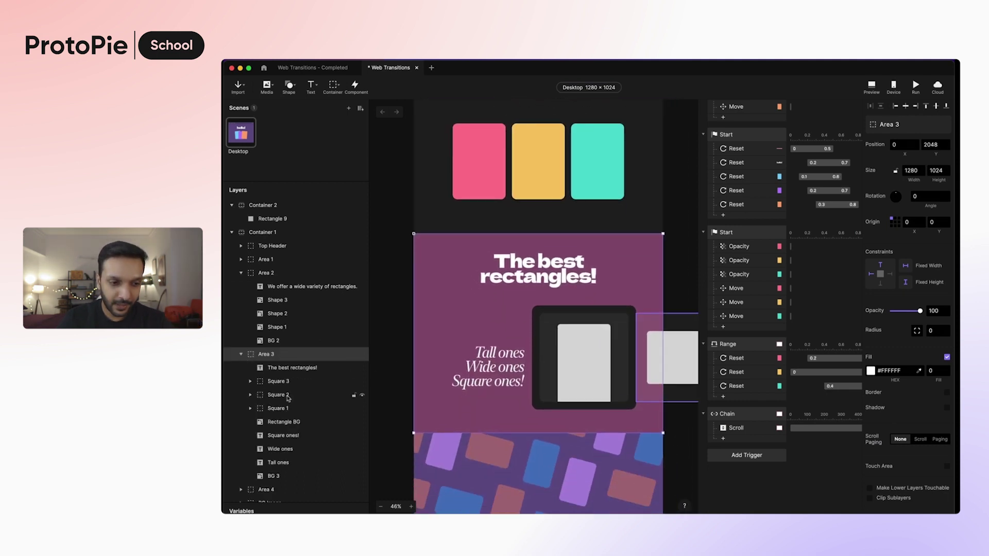
pyautogui.scroll(-1, 288, 402)
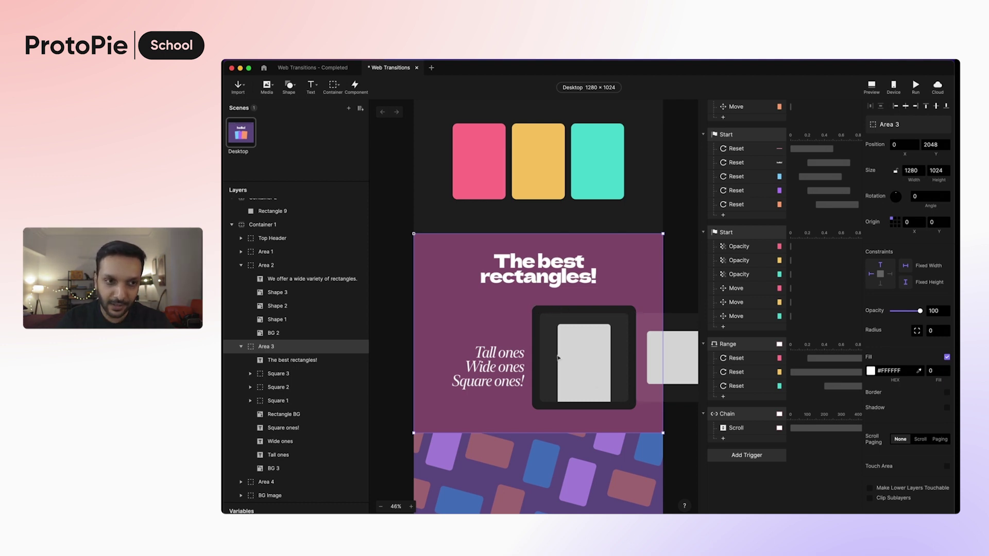
pyautogui.click(335, 93)
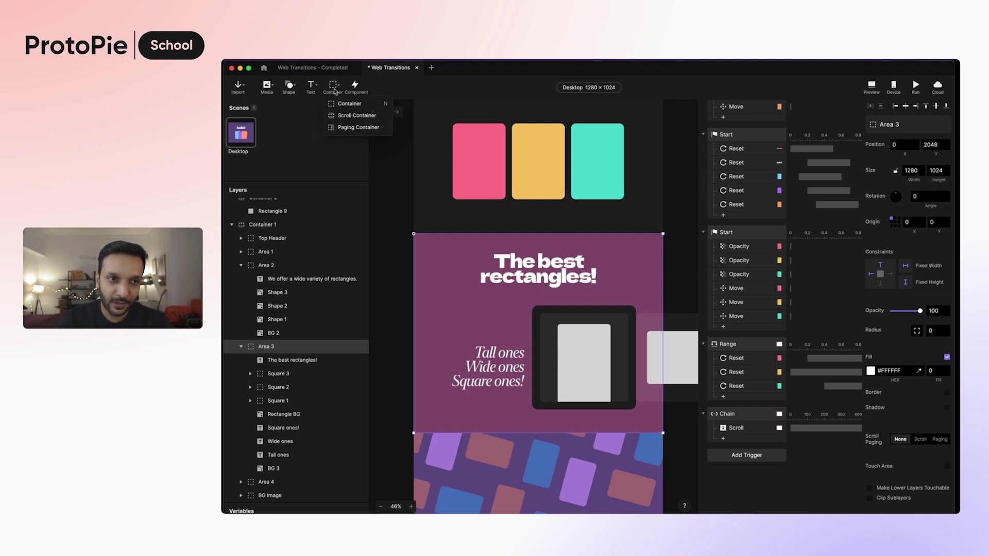
pyautogui.click(342, 104)
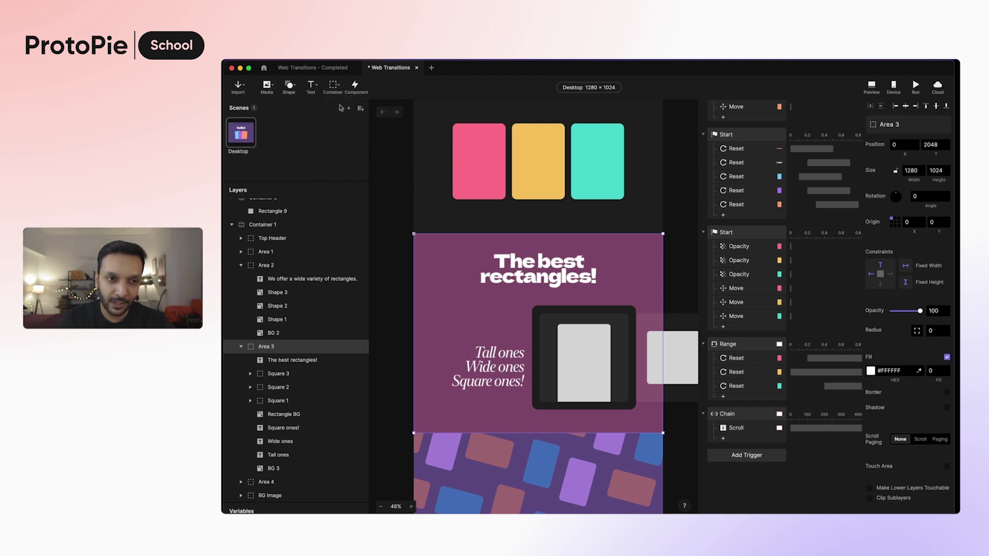
pyautogui.moveTo(532, 305); pyautogui.dragTo(633, 389)
# Resize Container 3 to 535 by 535 and nudge it to position 607, 2417, aligned with the dark rounded square
pyautogui.scroll(5, 638, 361)
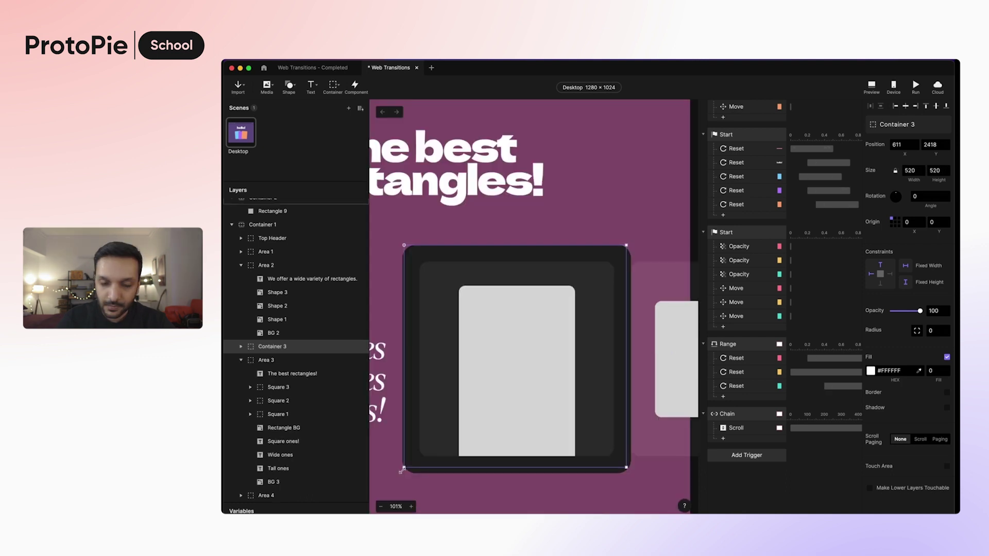
pyautogui.click(905, 170)
pyautogui.write('535')
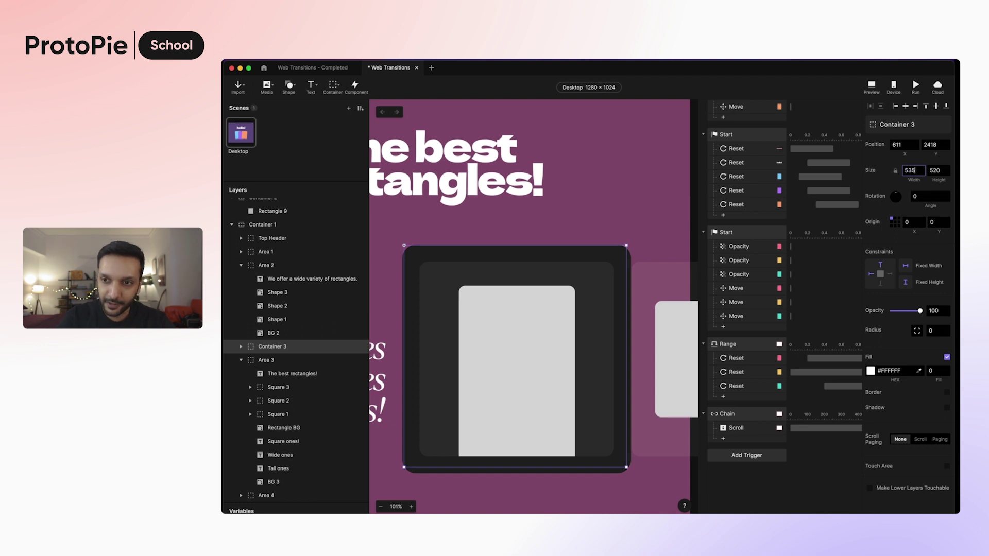
pyautogui.press('Tab')
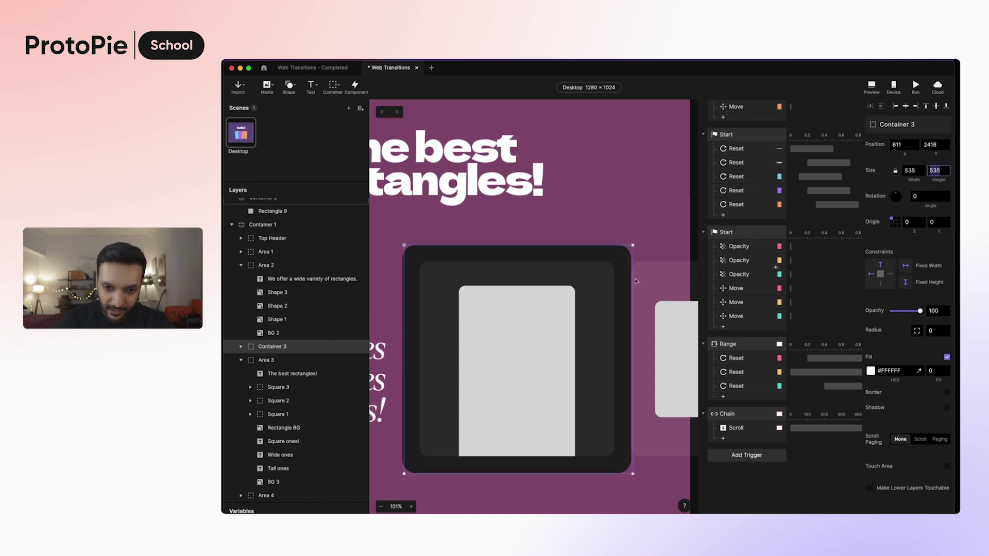
pyautogui.press('Return')
pyautogui.press('Left')
pyautogui.press('Left')
pyautogui.press('Left')
pyautogui.press('Left')
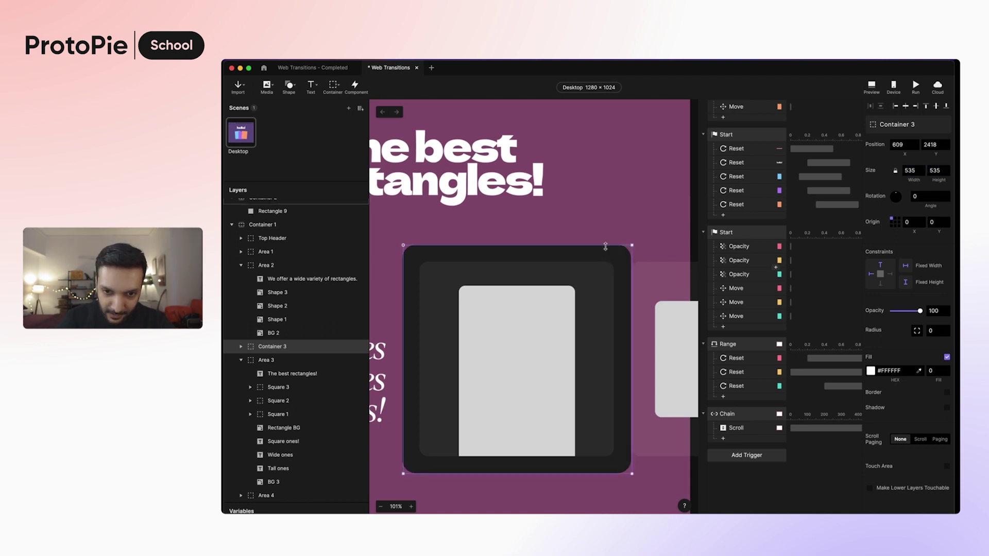
pyautogui.press('Up')
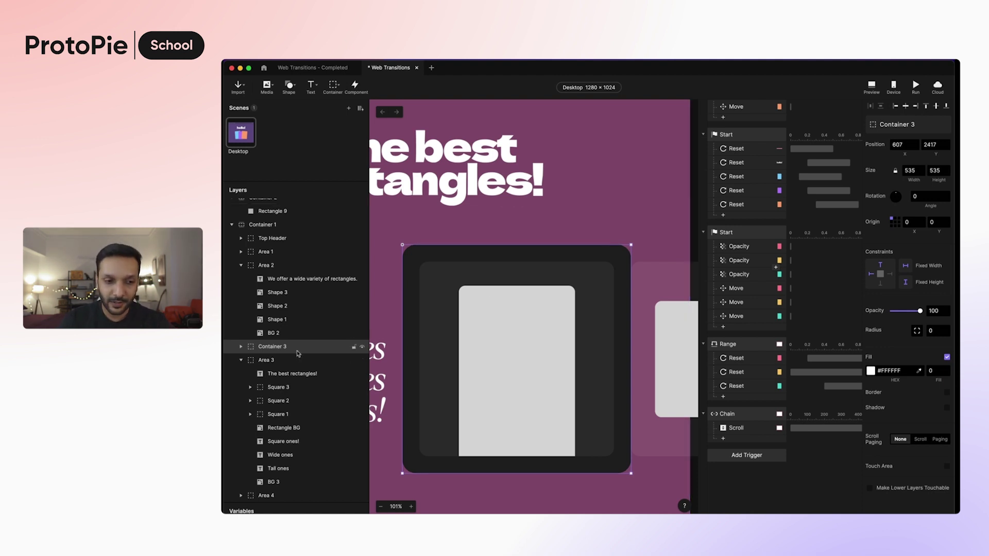
# Move Container 3 into Area 3 above the squares, and nest Square 3, Square 2 and Square 1 inside it
pyautogui.moveTo(297, 353); pyautogui.dragTo(294, 386)
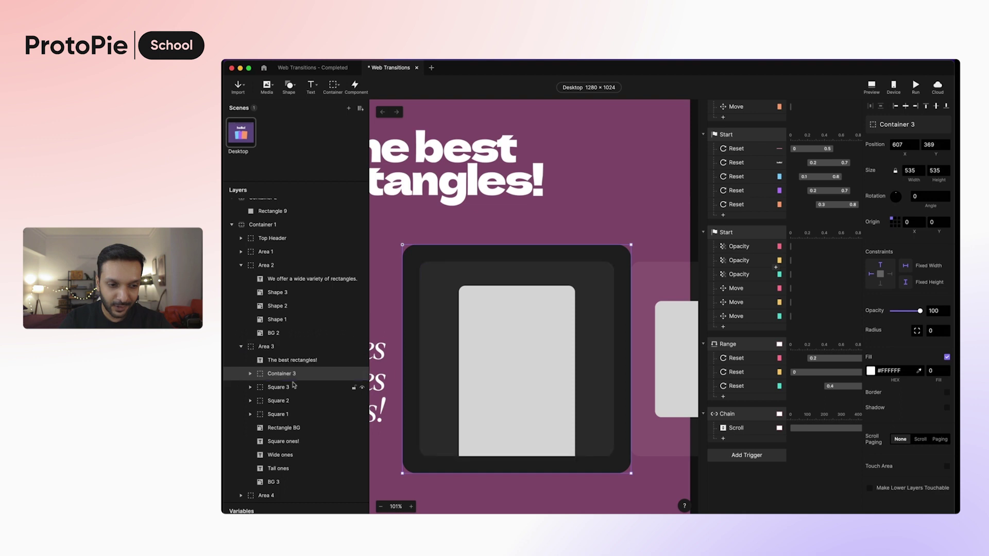
pyautogui.scroll(-5, 490, 375)
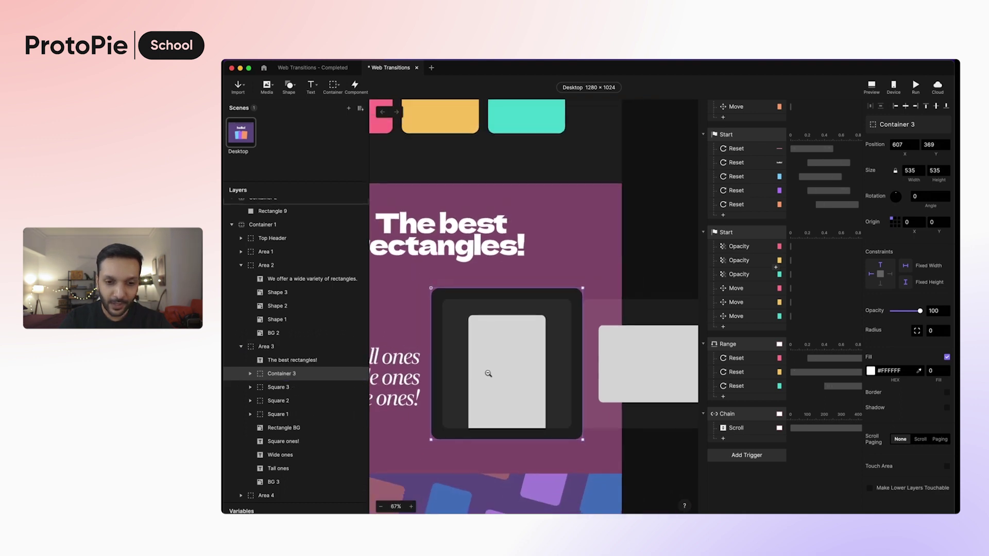
pyautogui.hscroll(3, 490, 375)
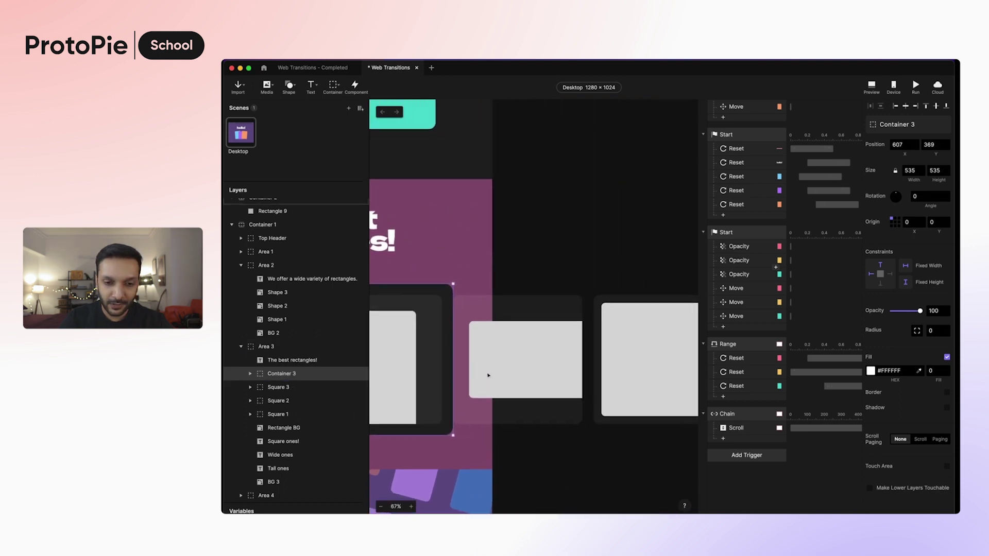
pyautogui.click(296, 412)
pyautogui.click(298, 389)
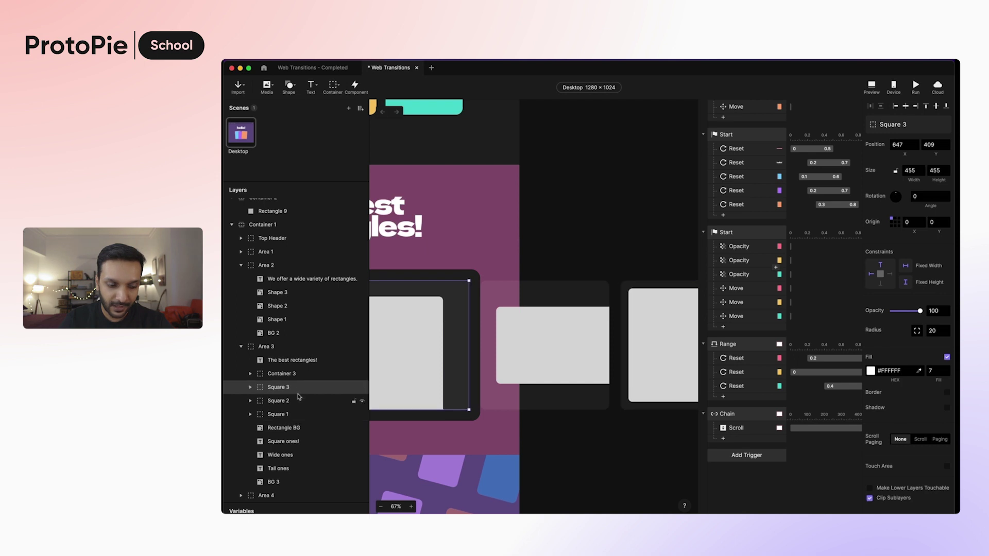
pyautogui.keyDown('shift'); pyautogui.click(301, 413); pyautogui.keyUp('shift')
pyautogui.hscroll(-3, 498, 381)
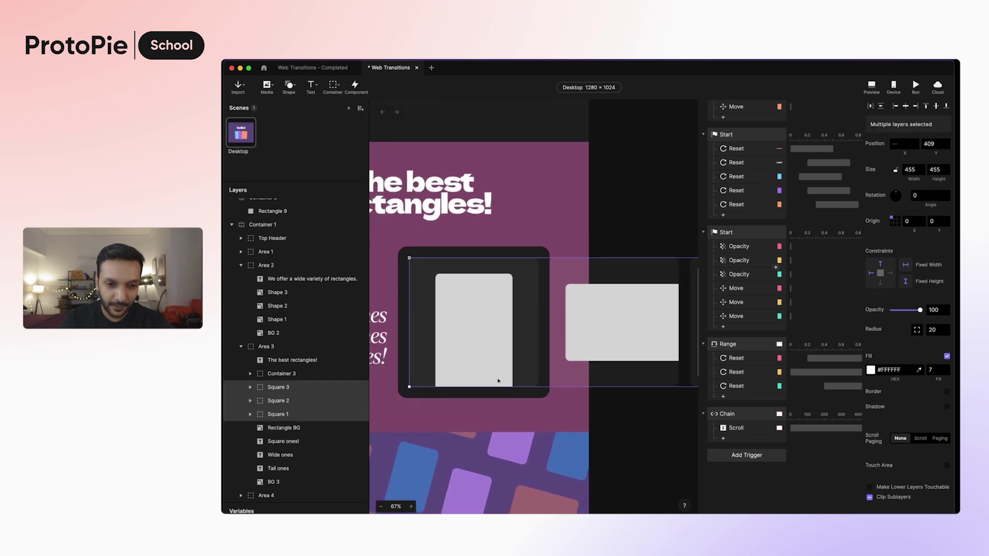
pyautogui.moveTo(325, 388); pyautogui.dragTo(328, 376)
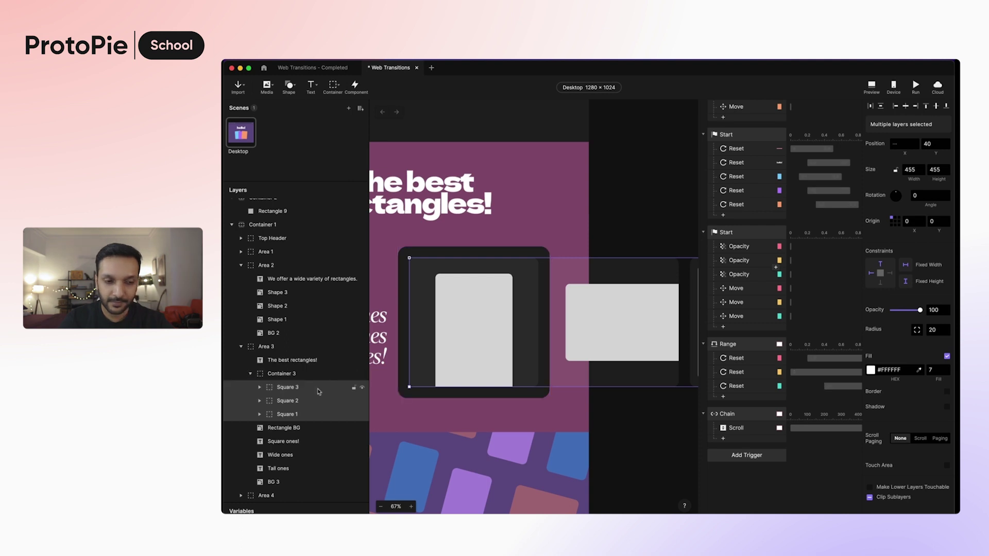
# Make Container 3 a scrolling container with a horizontal scroll direction
pyautogui.click(251, 379)
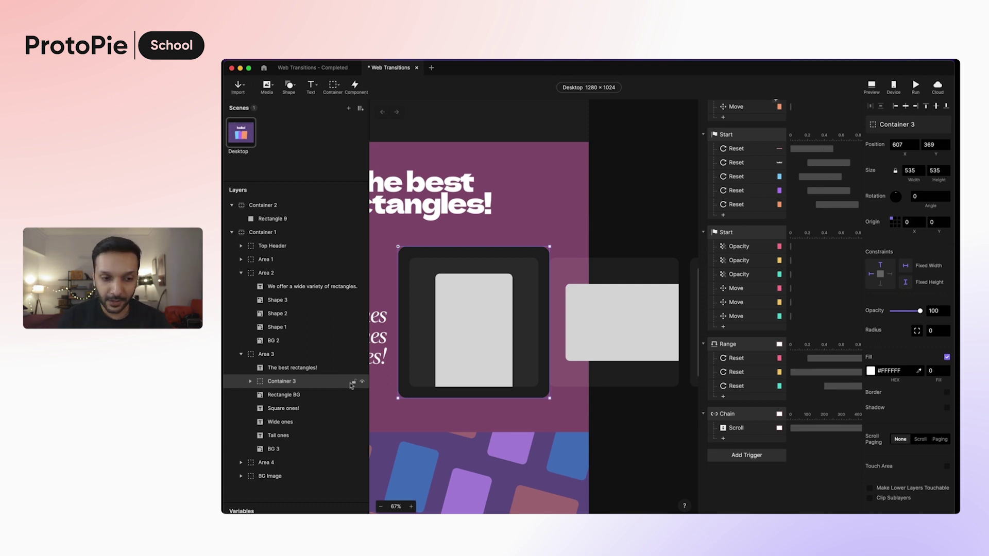
pyautogui.click(919, 439)
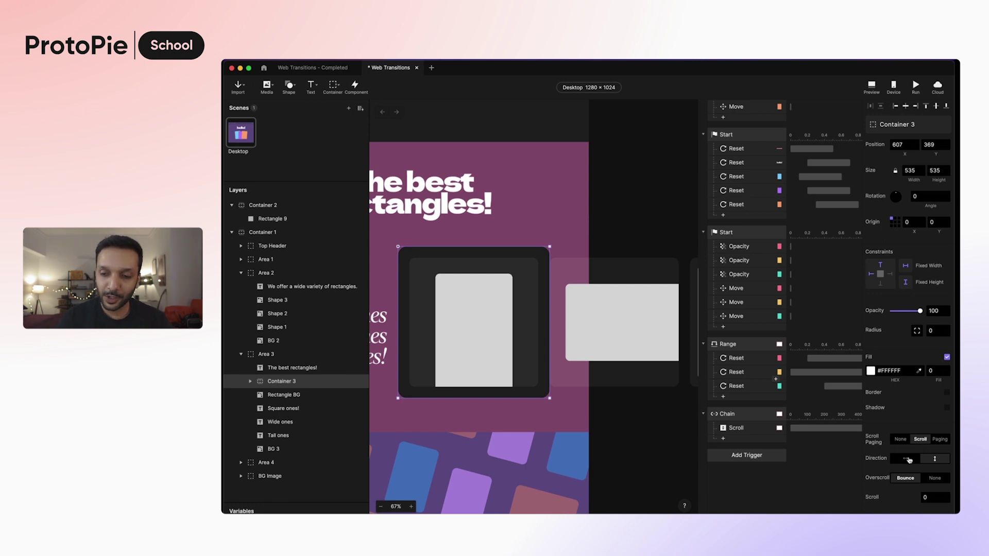
pyautogui.click(908, 459)
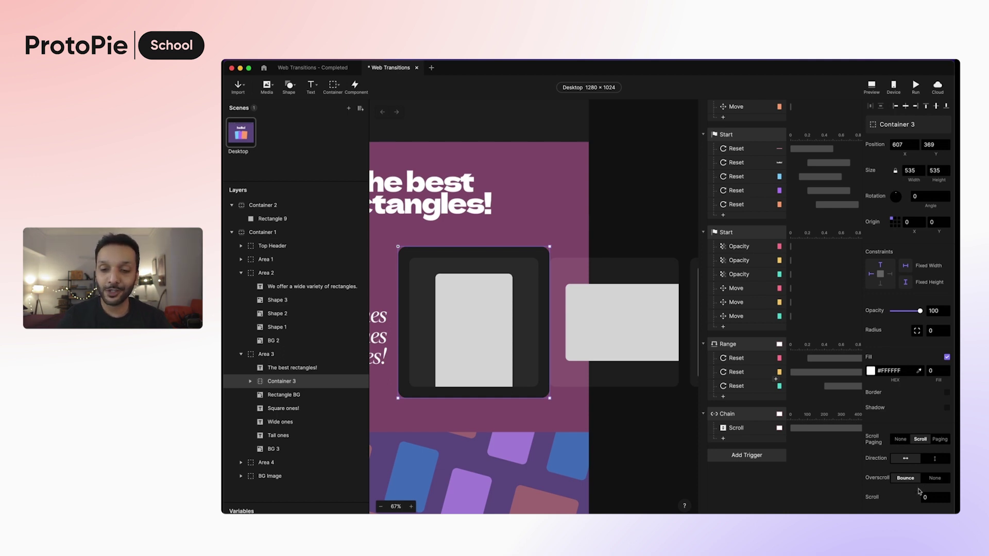
# Add a second Scroll response to Container 2's Chain trigger and set its input range to 2048 through 3072
pyautogui.click(751, 422)
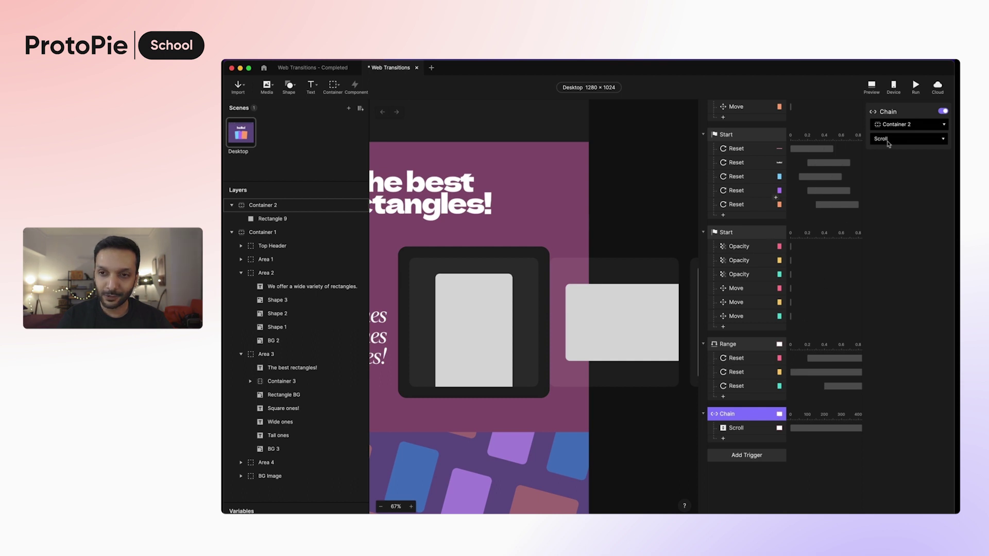
pyautogui.click(758, 439)
pyautogui.click(749, 403)
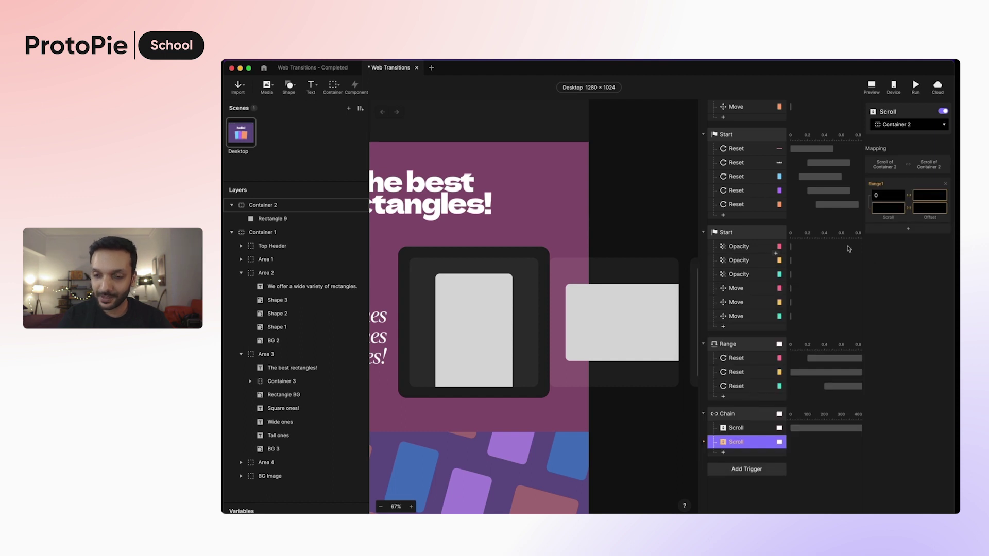
pyautogui.click(880, 208)
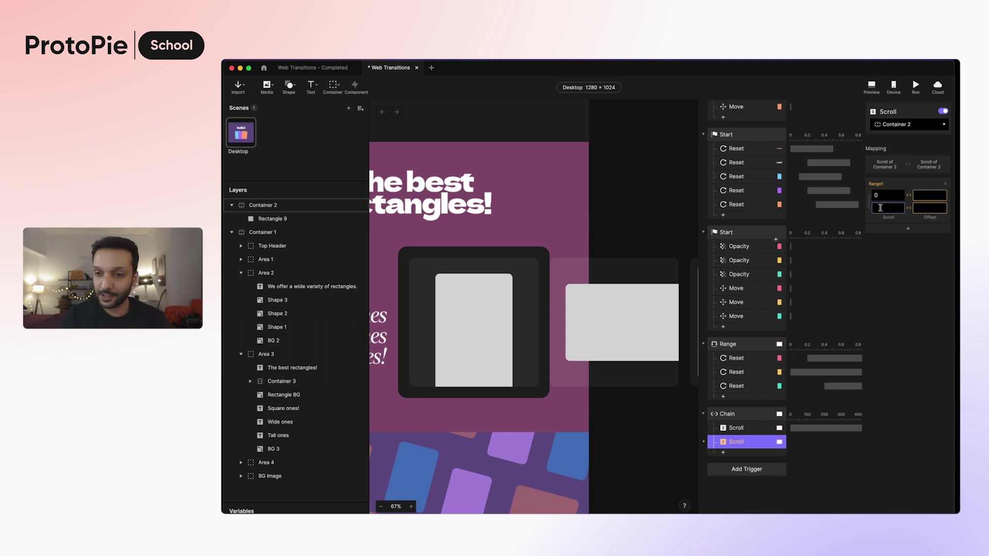
pyautogui.click(883, 195)
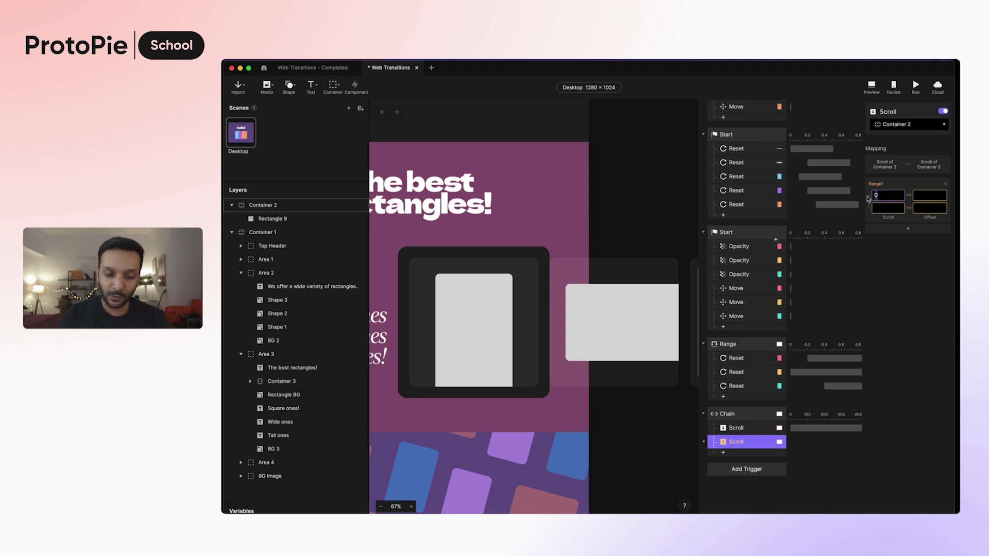
pyautogui.write('2048')
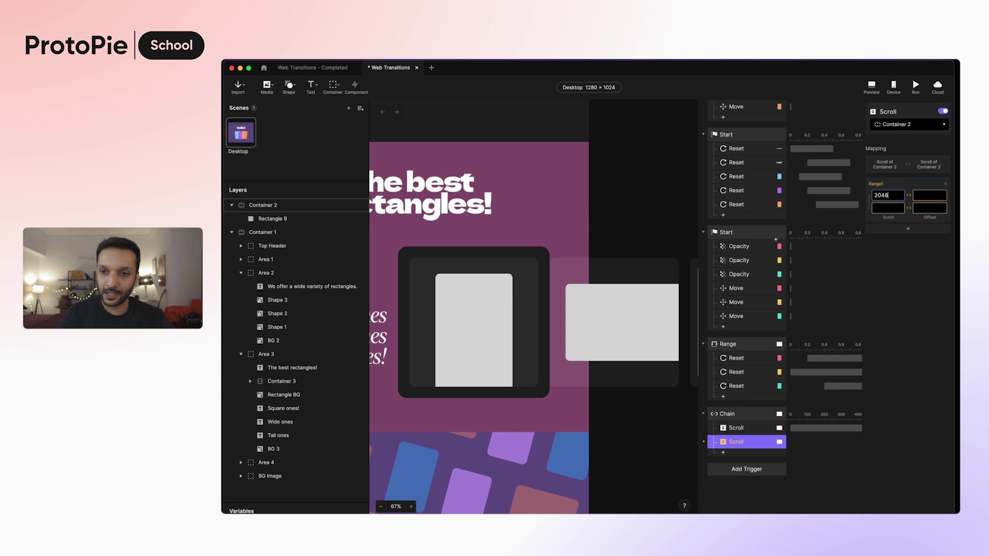
pyautogui.click(882, 208)
pyautogui.write('2')
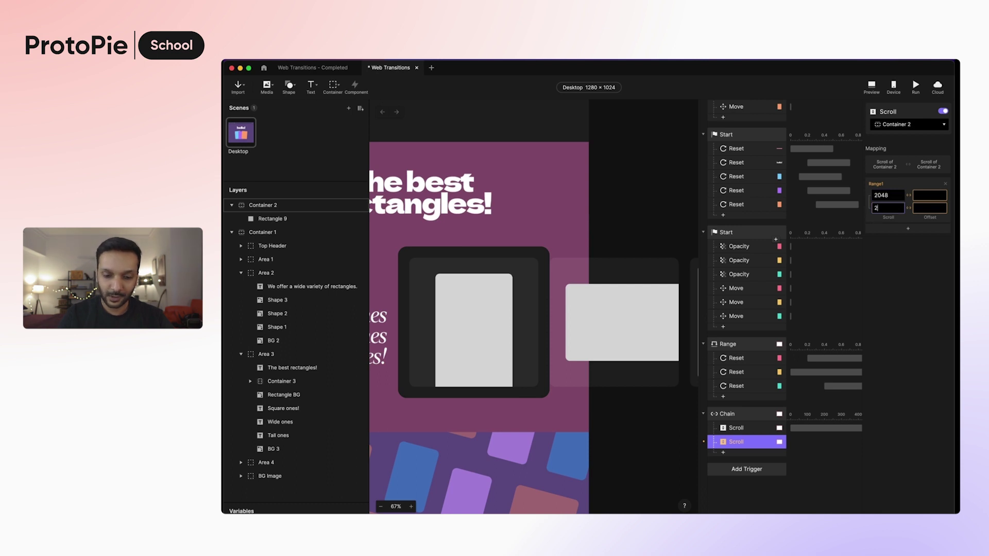
pyautogui.write('048+104')
pyautogui.press('Return')
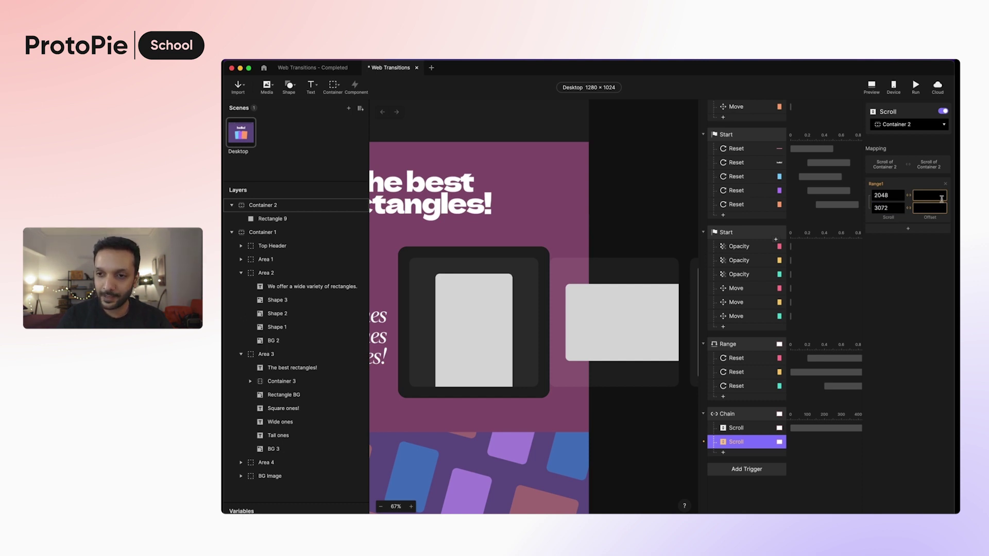
# Retarget the new Scroll response to Container 3 and set its starting offset to 0
pyautogui.click(927, 129)
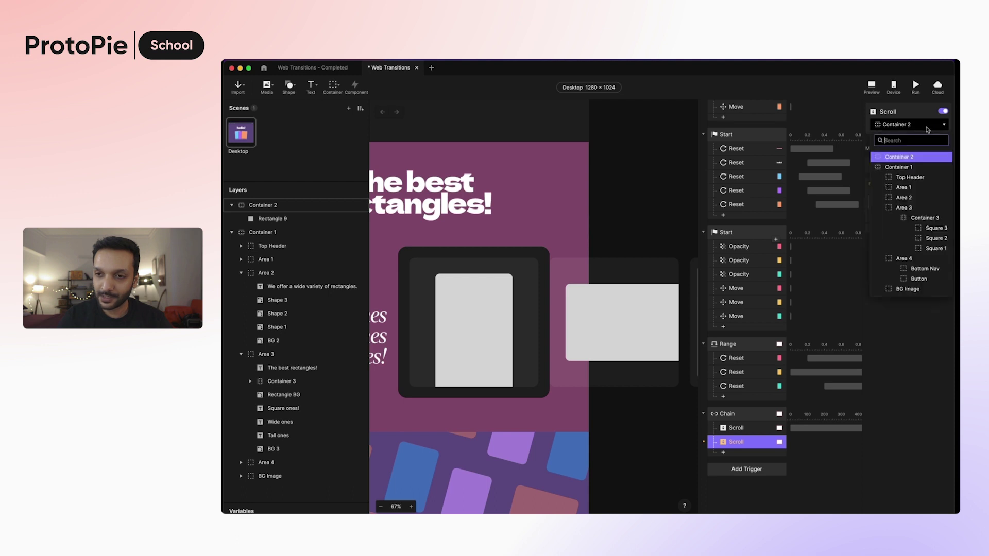
pyautogui.click(928, 218)
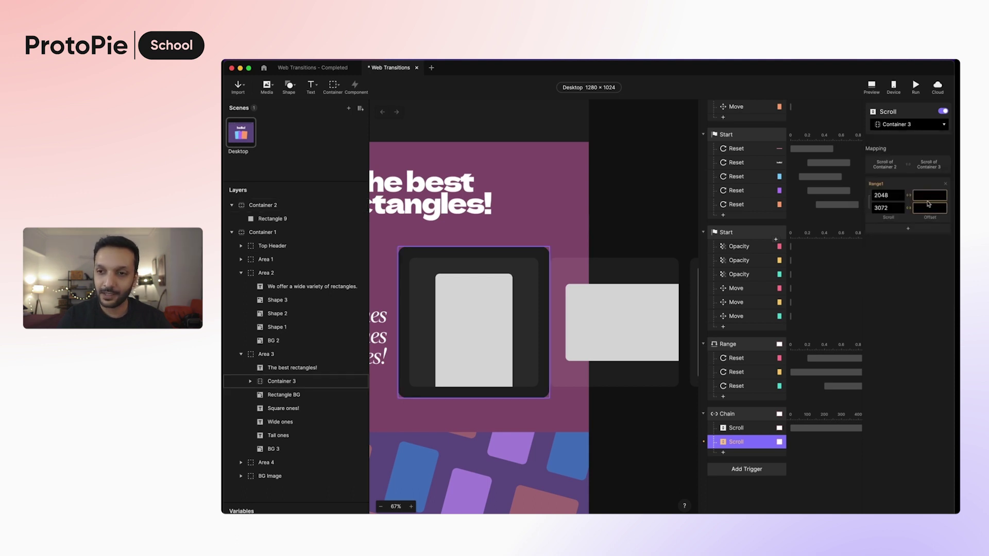
pyautogui.click(927, 196)
pyautogui.write('0')
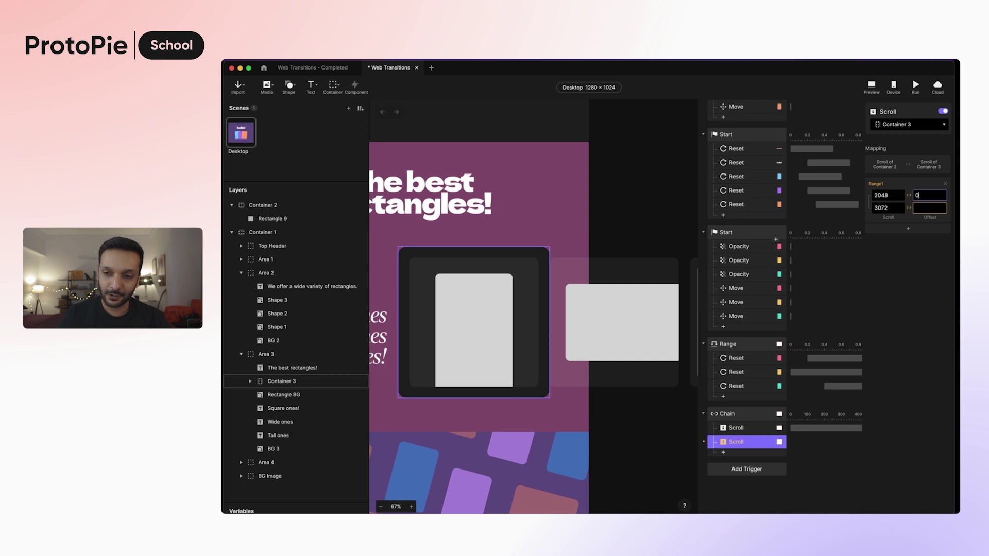
pyautogui.click(926, 209)
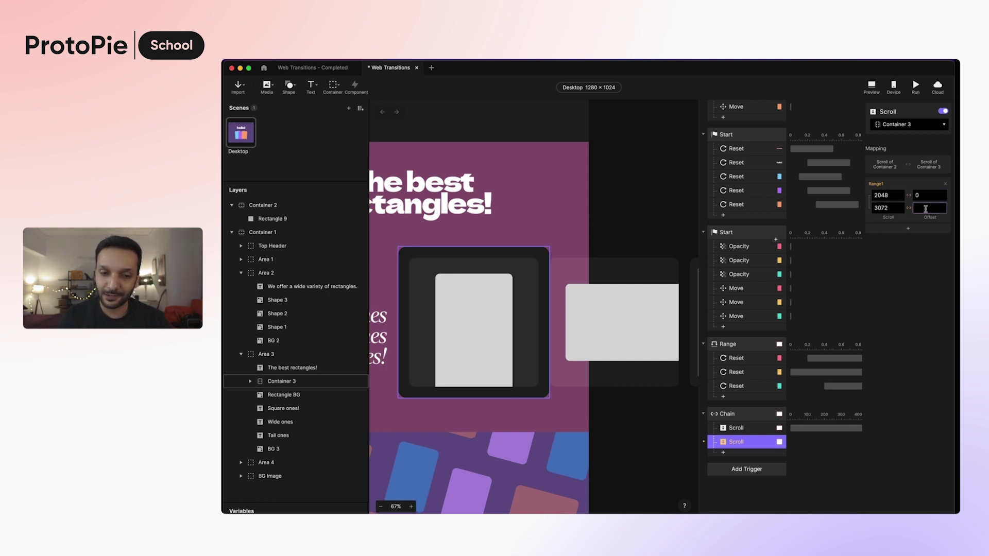
# Group Square 3, Square 2 and Square 1 into one container inside Container 3 to get their combined width
pyautogui.click(325, 386)
pyautogui.click(250, 382)
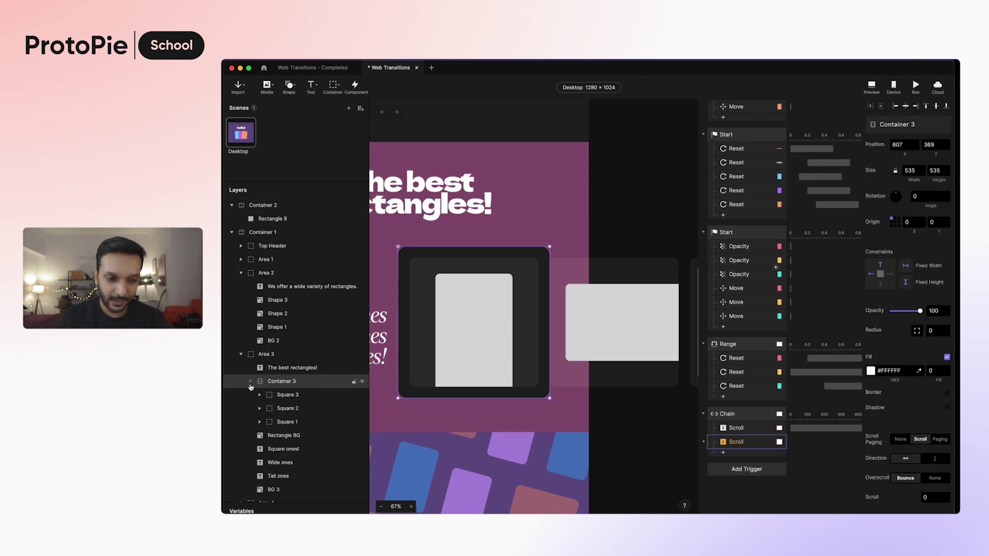
pyautogui.click(287, 397)
pyautogui.keyDown('shift'); pyautogui.click(288, 421); pyautogui.keyUp('shift')
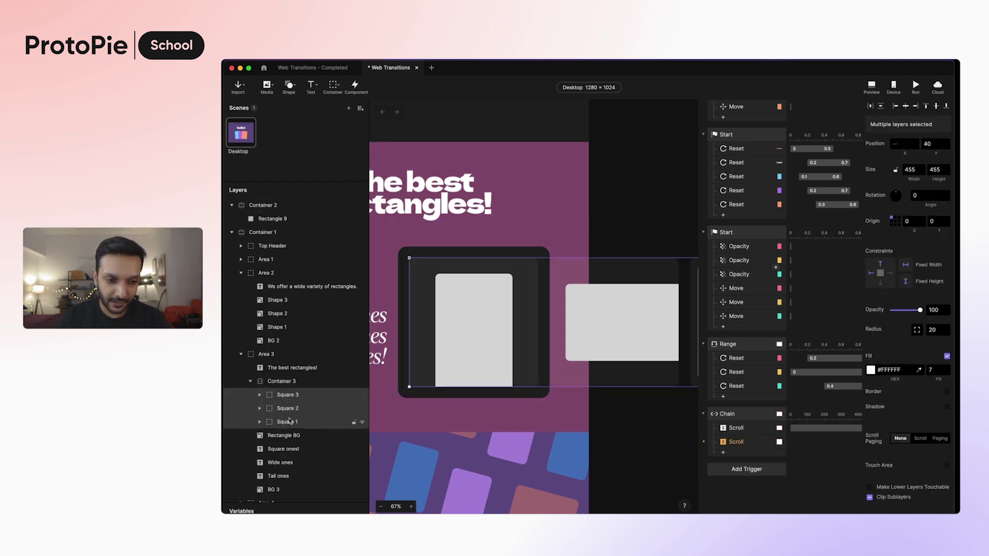
pyautogui.scroll(2, 510, 301)
pyautogui.scroll(3, 510, 301)
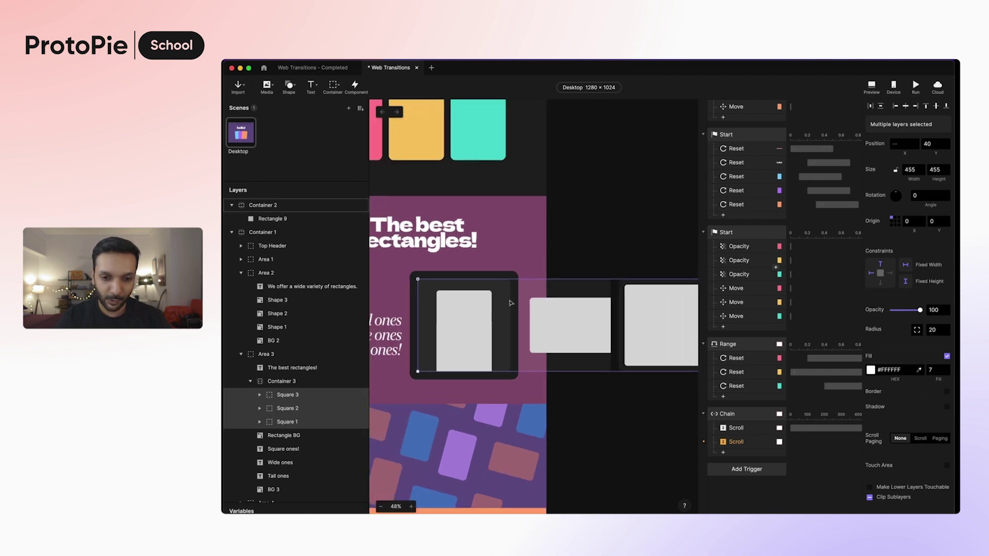
pyautogui.press('super+alt+g')
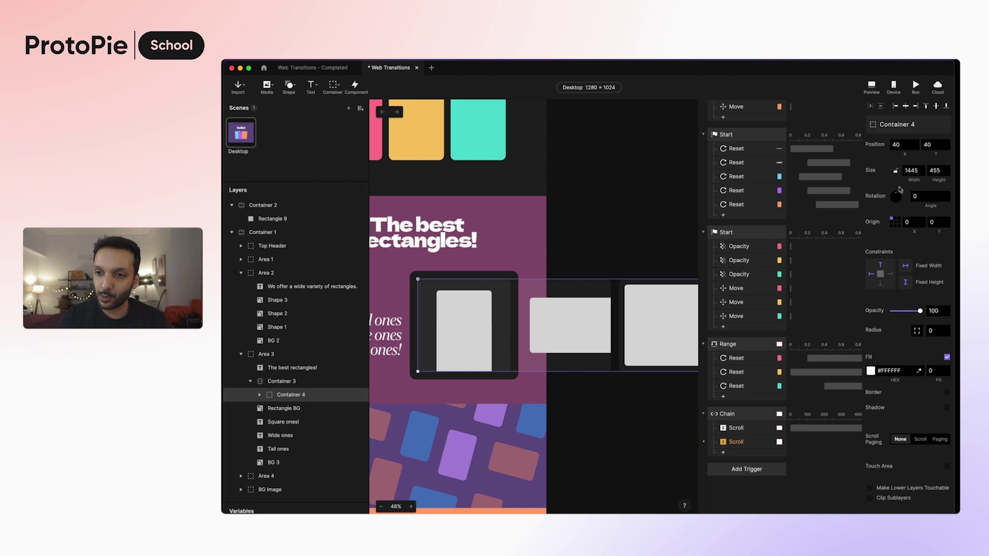
pyautogui.hscroll(3, 613, 248)
pyautogui.scroll(-2, 612, 248)
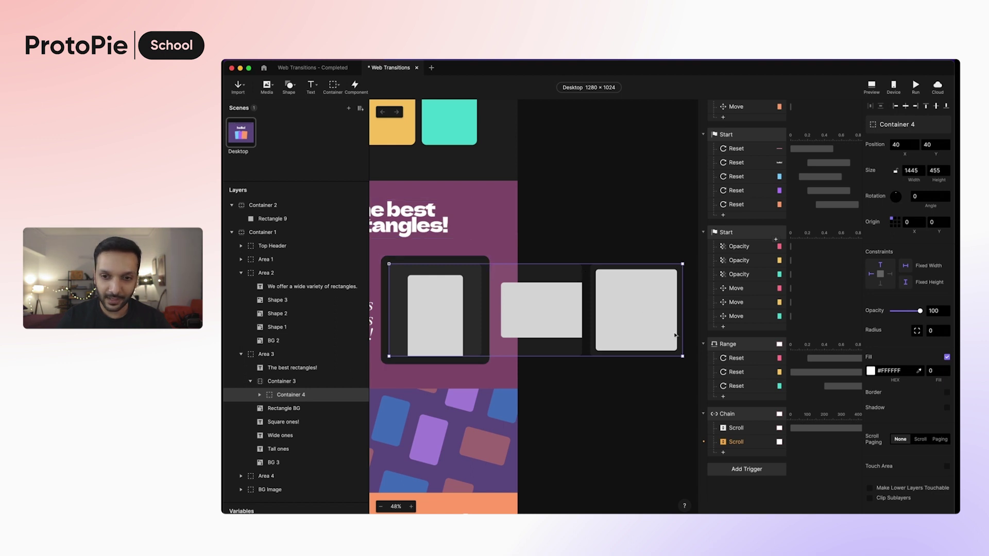
# Set the ending offset of Container 3's Scroll response to 1000
pyautogui.click(737, 441)
pyautogui.click(915, 208)
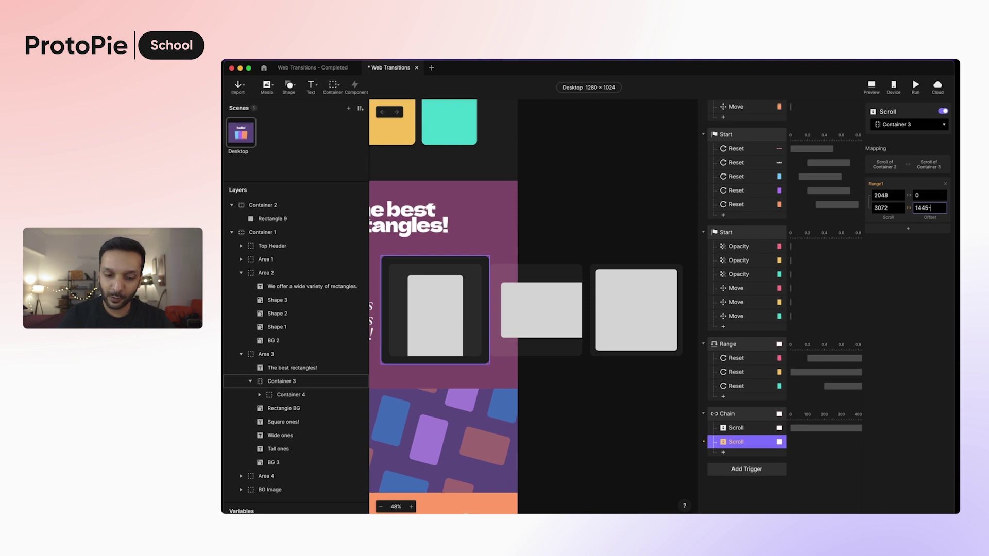
pyautogui.press('Return')
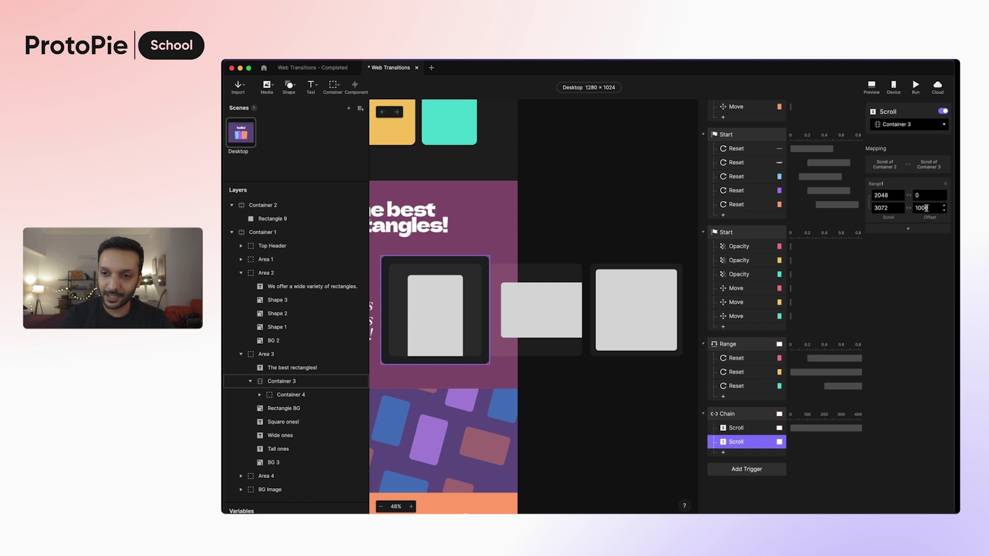
# Preview the prototype and scroll down through "The best rectangles!" section to check how the squares move horizontally
pyautogui.click(872, 86)
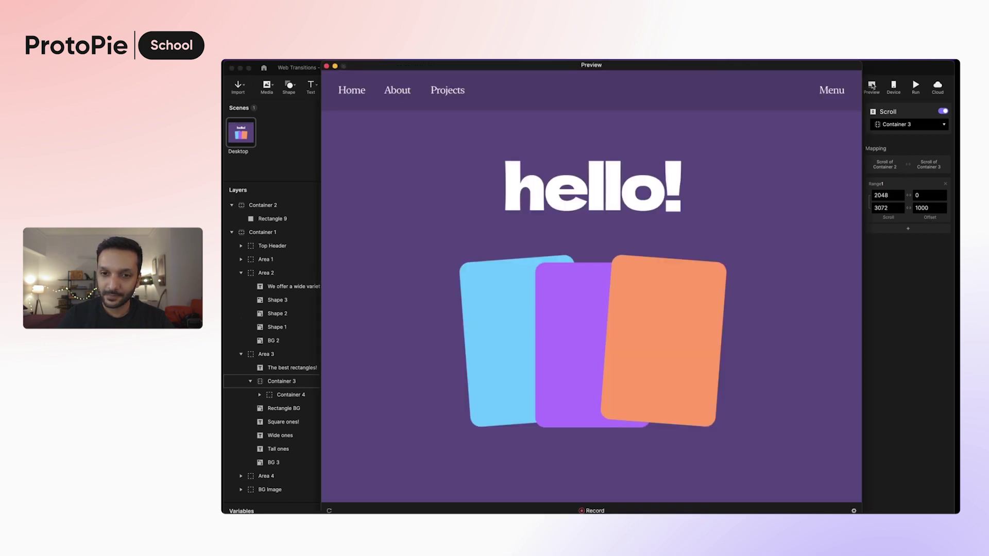
pyautogui.moveTo(792, 366); pyautogui.dragTo(808, 225)
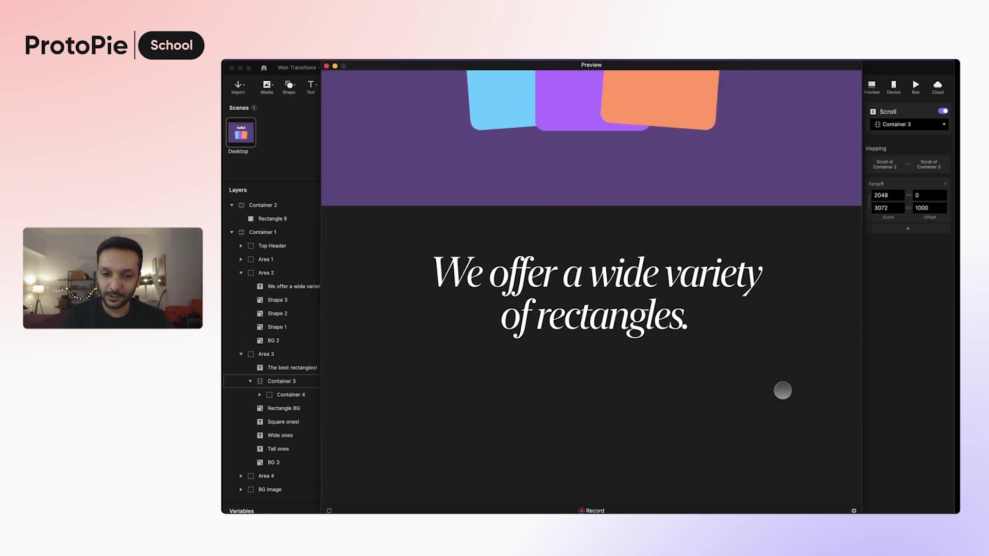
pyautogui.moveTo(782, 393); pyautogui.dragTo(790, 263)
pyautogui.moveTo(781, 380); pyautogui.dragTo(790, 287)
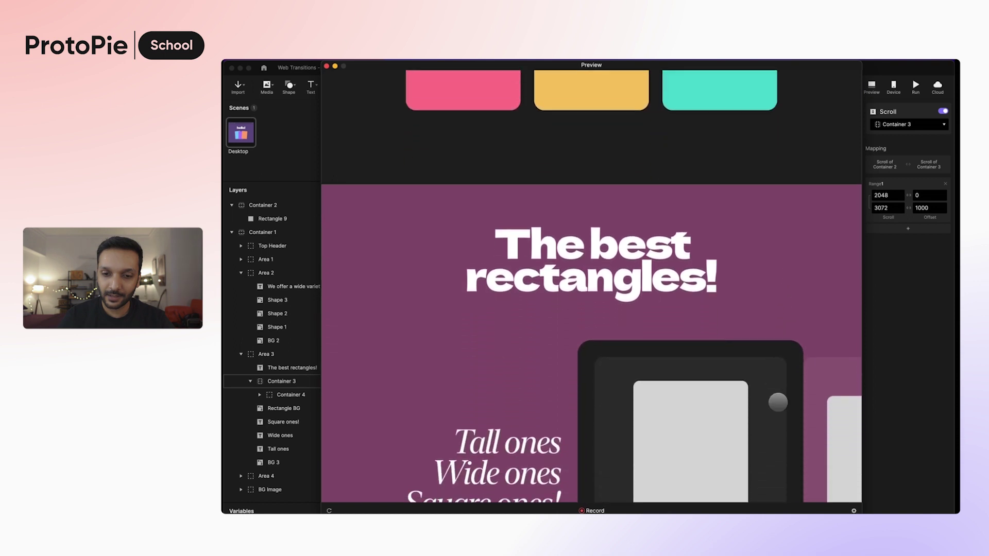
pyautogui.moveTo(778, 401); pyautogui.dragTo(777, 335)
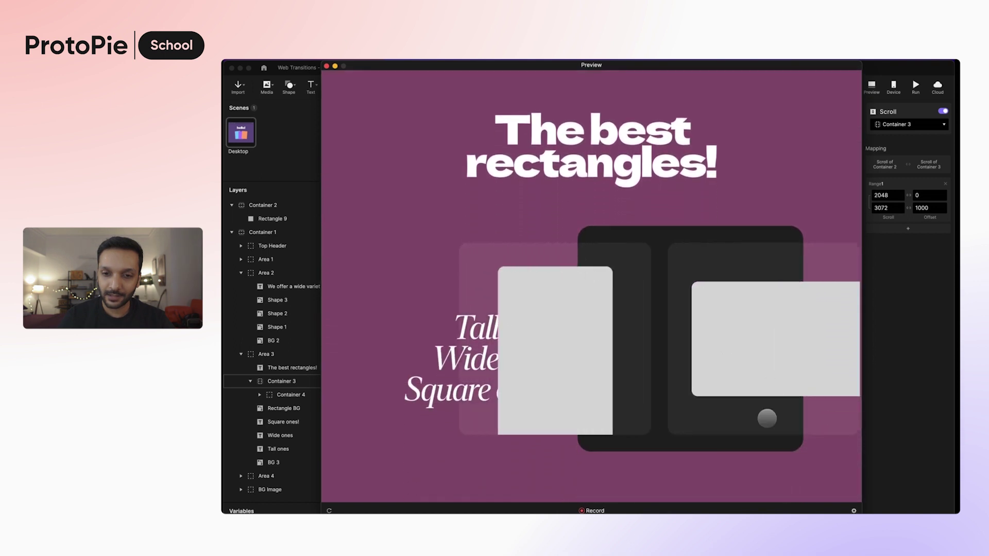
pyautogui.moveTo(770, 387); pyautogui.dragTo(702, 420)
pyautogui.moveTo(739, 490); pyautogui.dragTo(677, 434)
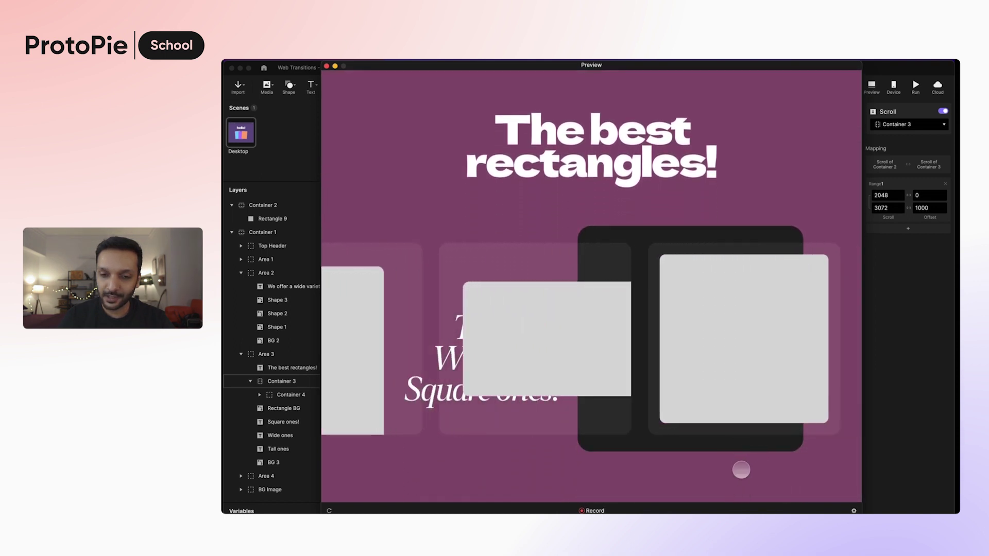
pyautogui.scroll(-2, 741, 422)
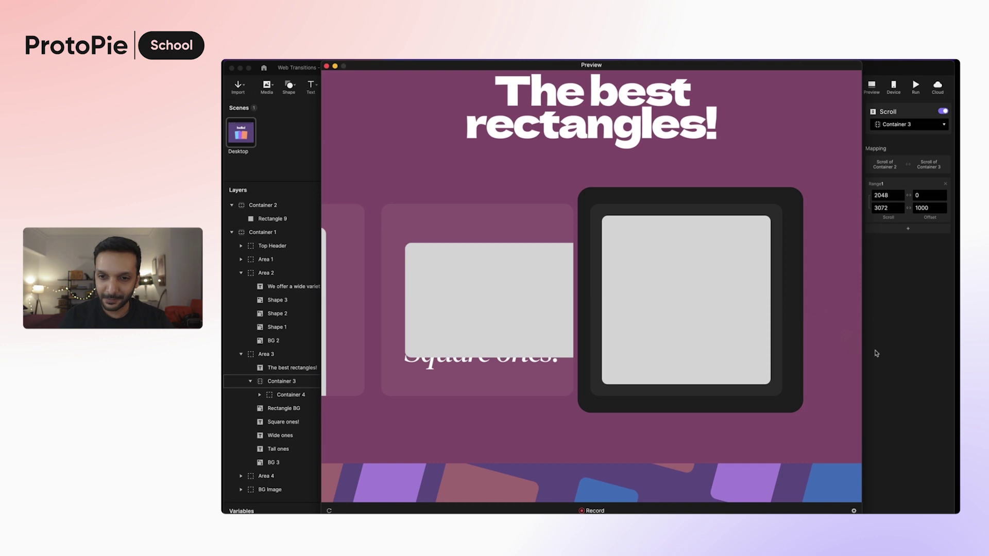
# Close the preview and set the ending offset of Container 3's Scroll response to 990
pyautogui.click(907, 286)
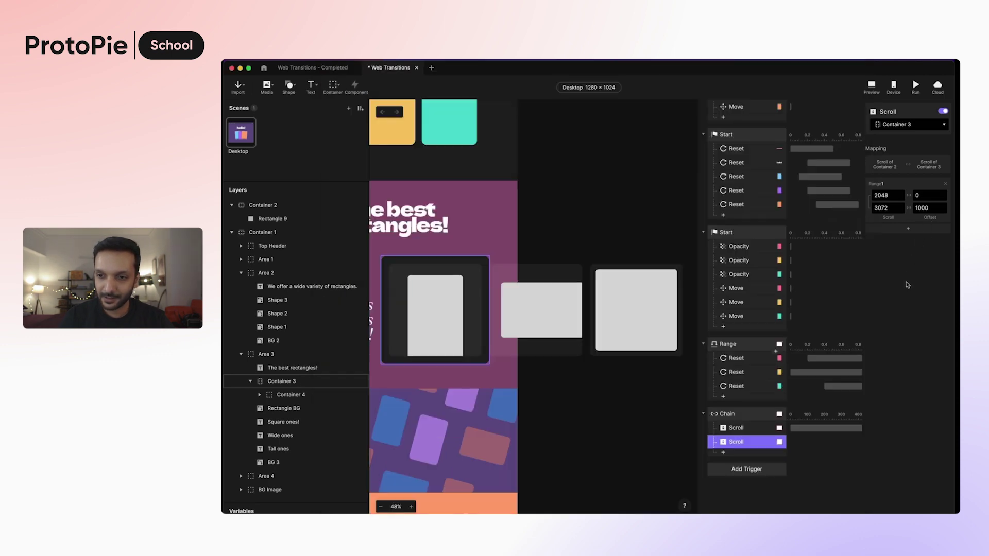
pyautogui.click(921, 208)
pyautogui.write('990')
pyautogui.press('Return')
# Preview the page again and scroll past the squares to check where the last one stops in the dark frame
pyautogui.click(871, 88)
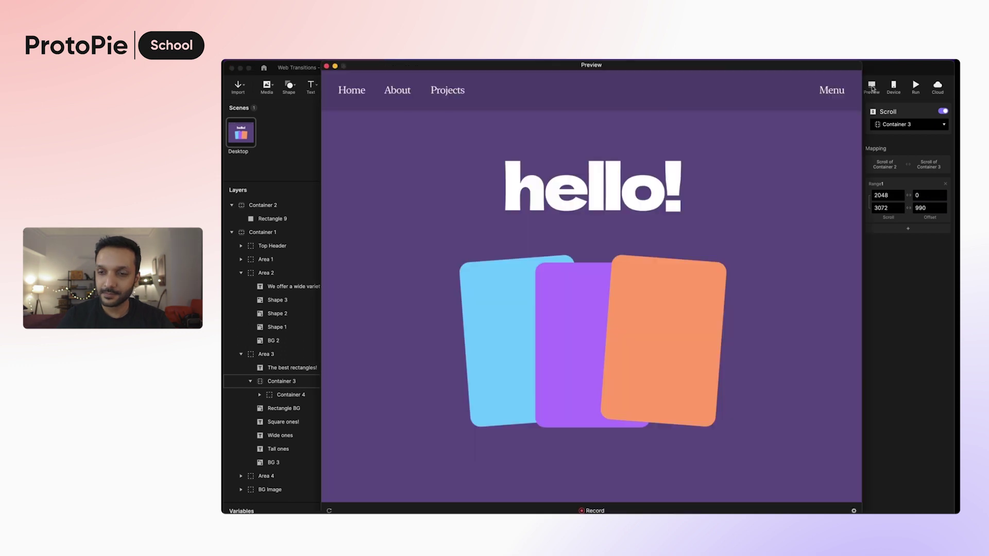
pyautogui.scroll(-5, 761, 337)
pyautogui.scroll(-10, 761, 337)
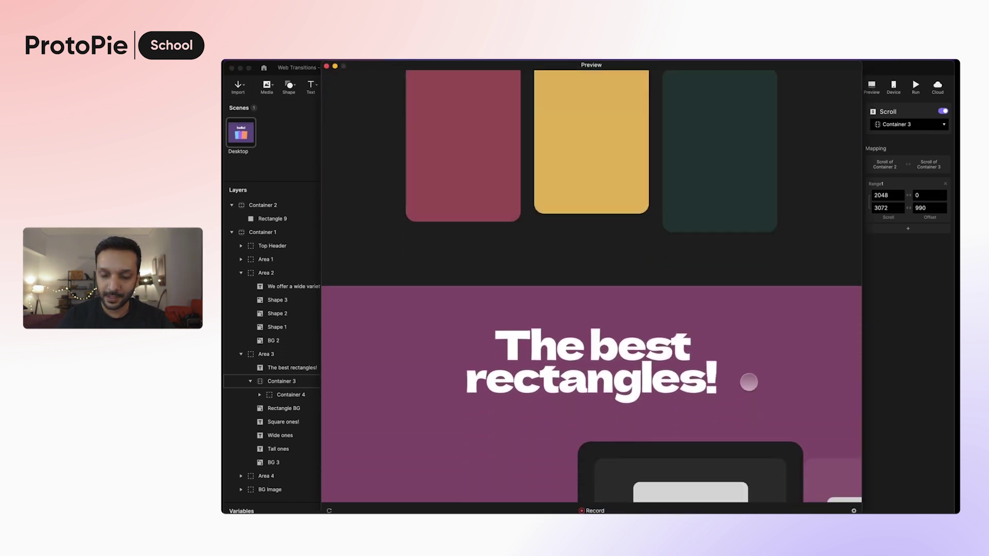
pyautogui.scroll(-10, 750, 371)
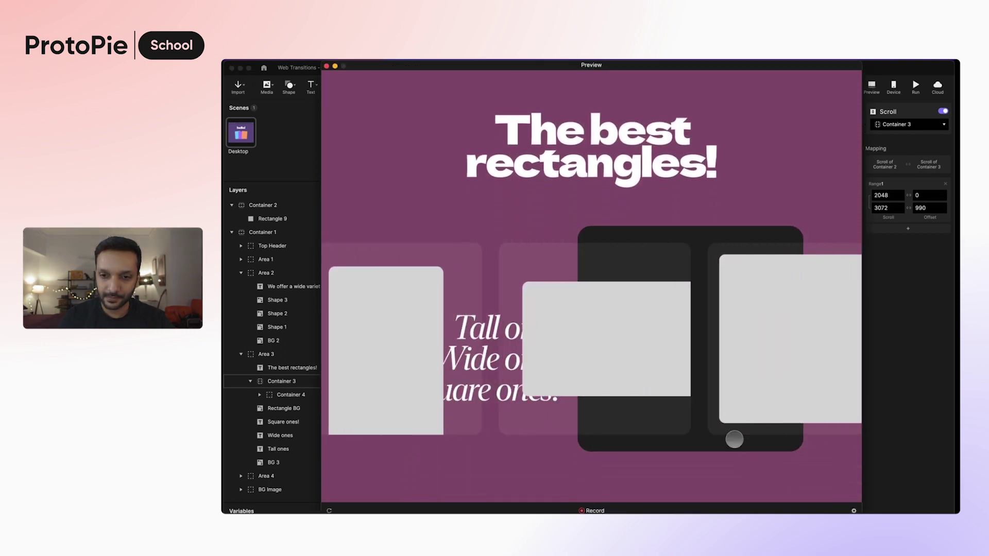
pyautogui.scroll(-3, 733, 390)
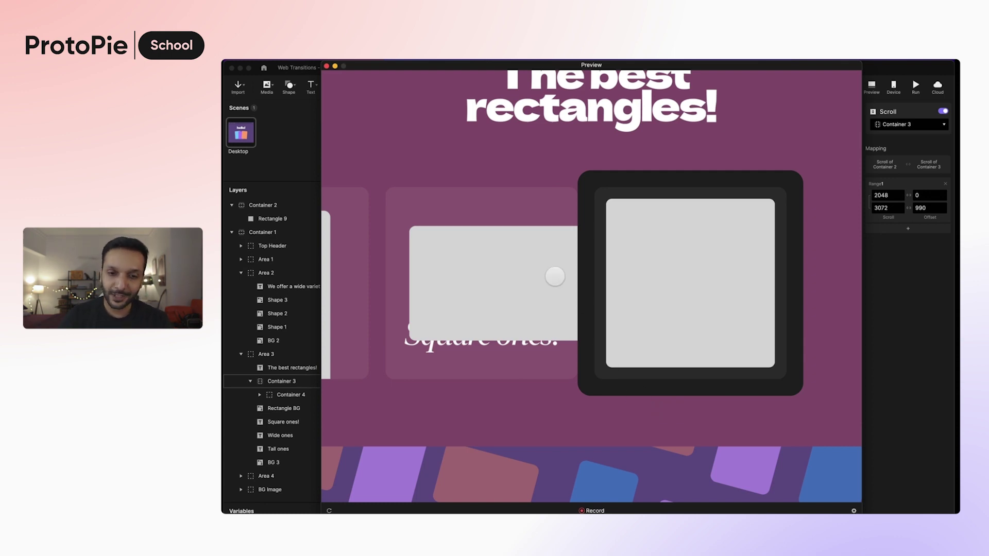
# Turn on Clip Sublayers for Container 3 so the squares are hidden outside its frame
pyautogui.click(295, 384)
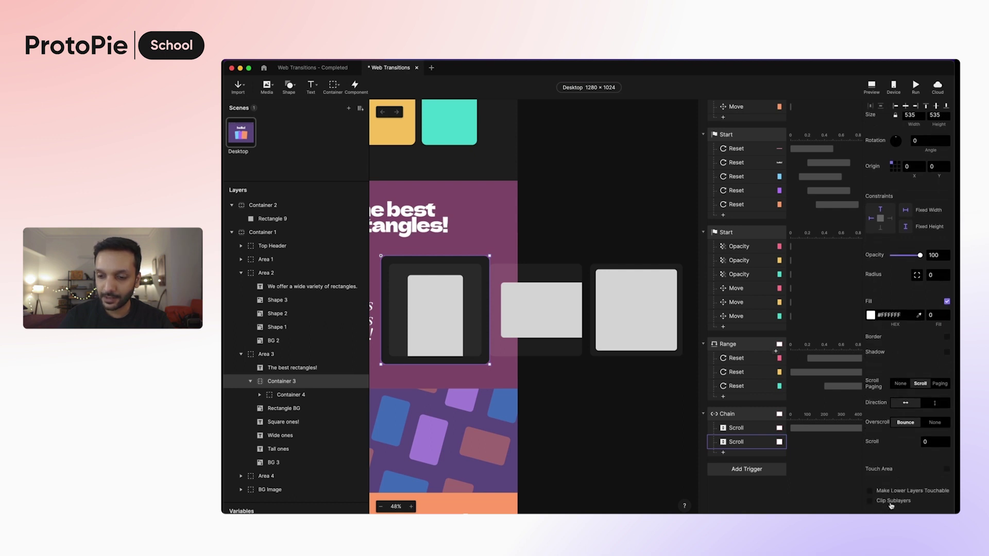
pyautogui.click(869, 501)
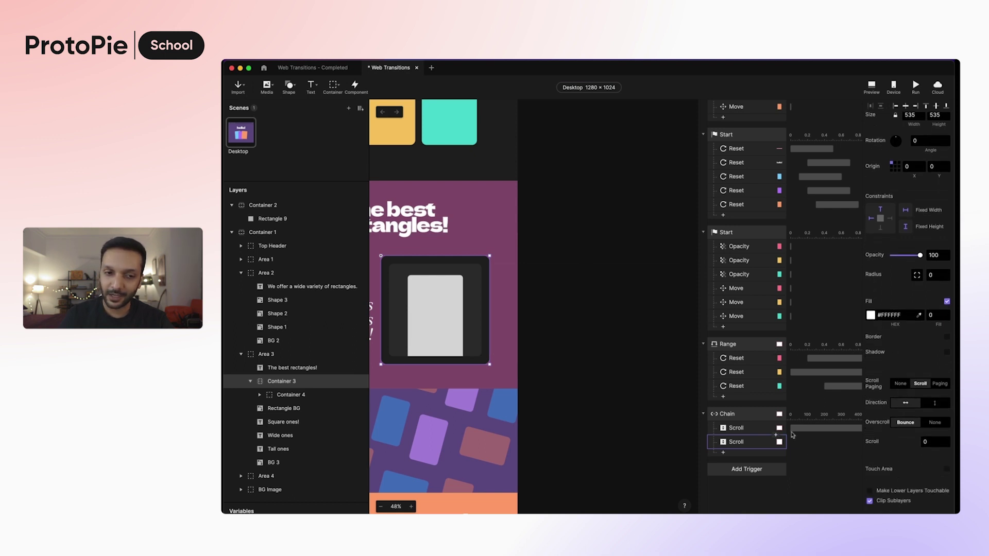
pyautogui.hscroll(-5, 462, 257)
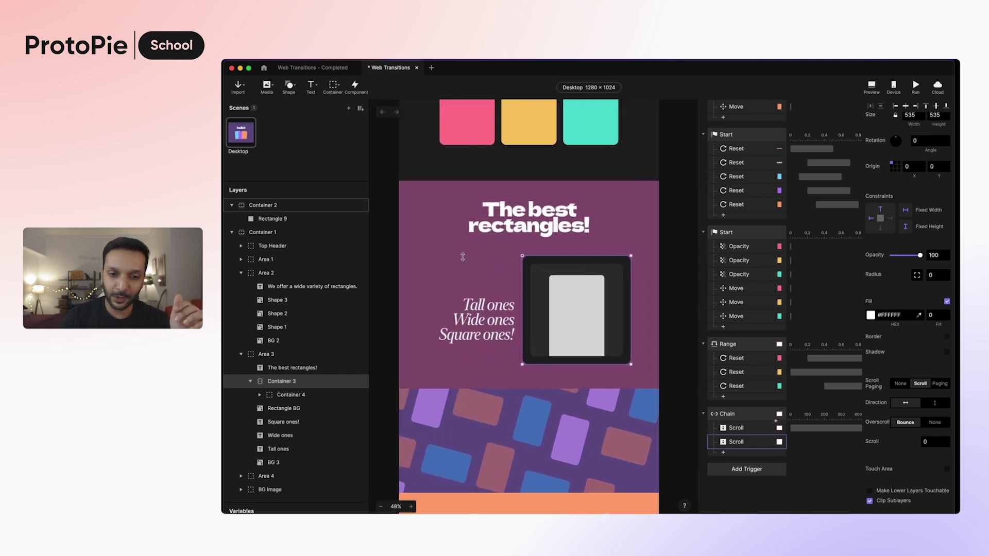
# Preview the prototype and scroll back and forth in "The best rectangles!" section to check the clipped horizontal scrolling
pyautogui.click(870, 85)
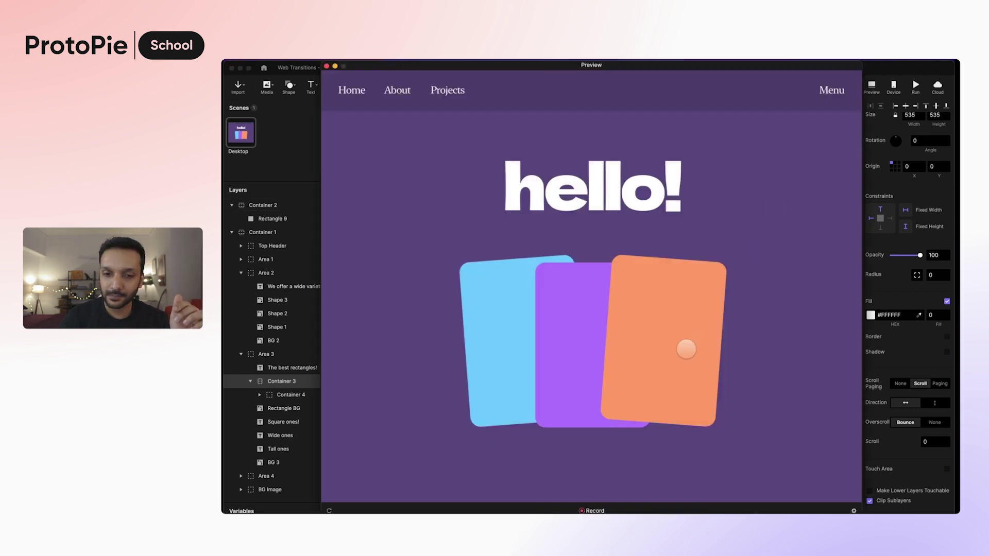
pyautogui.scroll(-15, 687, 348)
pyautogui.scroll(-5, 687, 349)
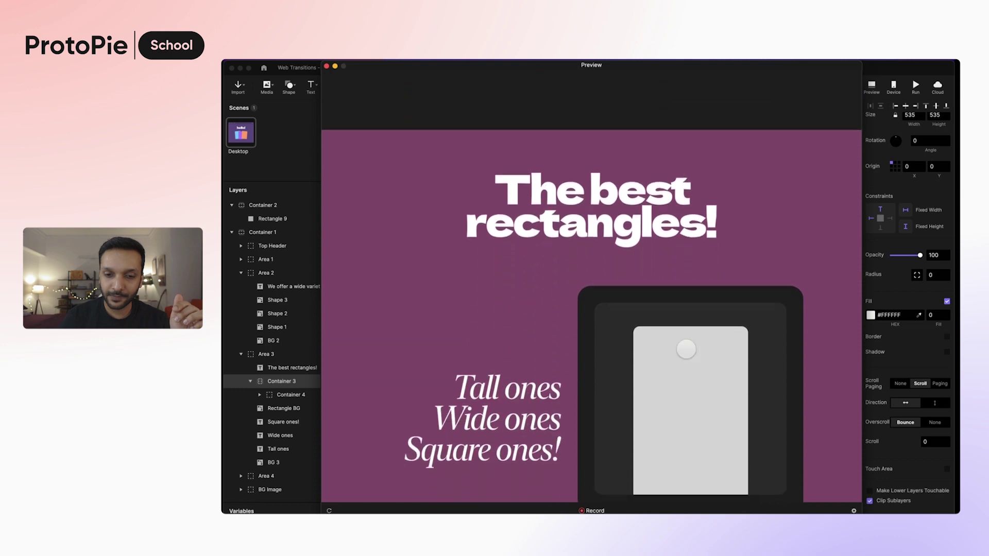
pyautogui.hscroll(5, 686, 350)
pyautogui.hscroll(3, 686, 350)
pyautogui.scroll(-3, 686, 349)
pyautogui.scroll(3, 686, 350)
pyautogui.hscroll(-2, 686, 350)
pyautogui.hscroll(-2, 686, 350)
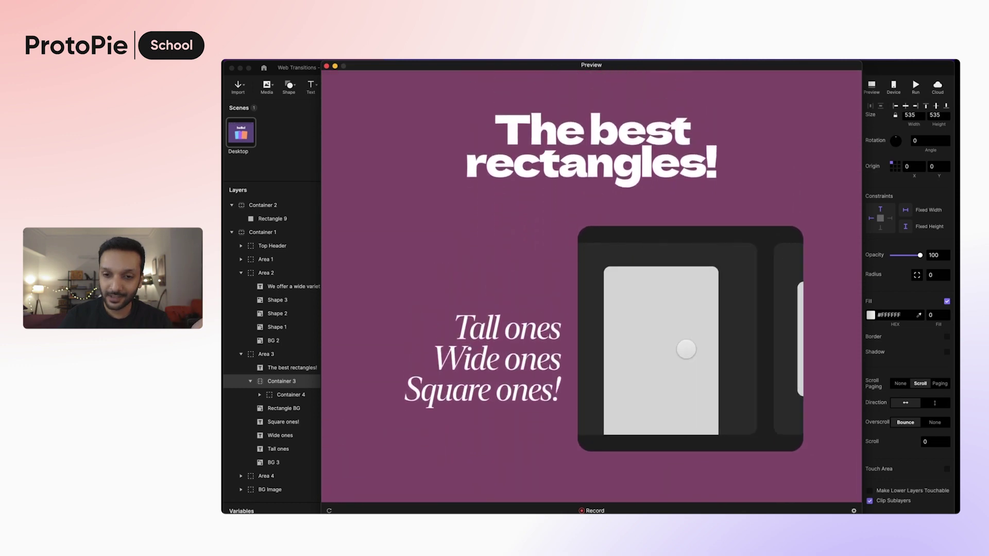
# Scroll the running preview up, down and sideways around the clipped squares to examine how they move beside the three text lines
pyautogui.scroll(3, 686, 350)
pyautogui.scroll(-3, 686, 349)
pyautogui.hscroll(-2, 686, 350)
pyautogui.scroll(-3, 686, 350)
pyautogui.scroll(3, 686, 349)
pyautogui.hscroll(-2, 686, 350)
pyautogui.scroll(2, 686, 350)
pyautogui.scroll(-2, 686, 350)
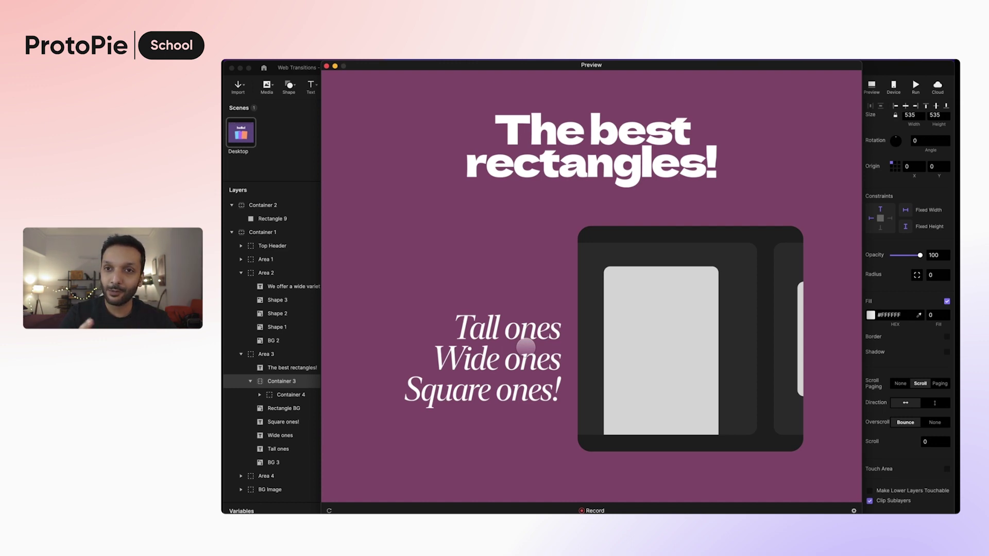
# Top-align the Tall ones, Wide ones and Square ones! text layers in Area 3 so they overlap on one line
pyautogui.click(288, 387)
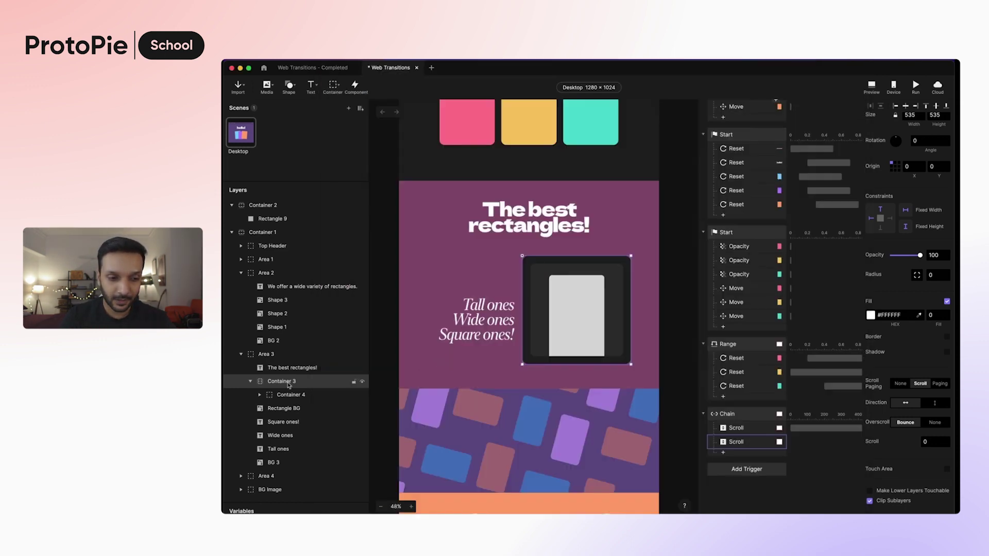
pyautogui.press('Escape')
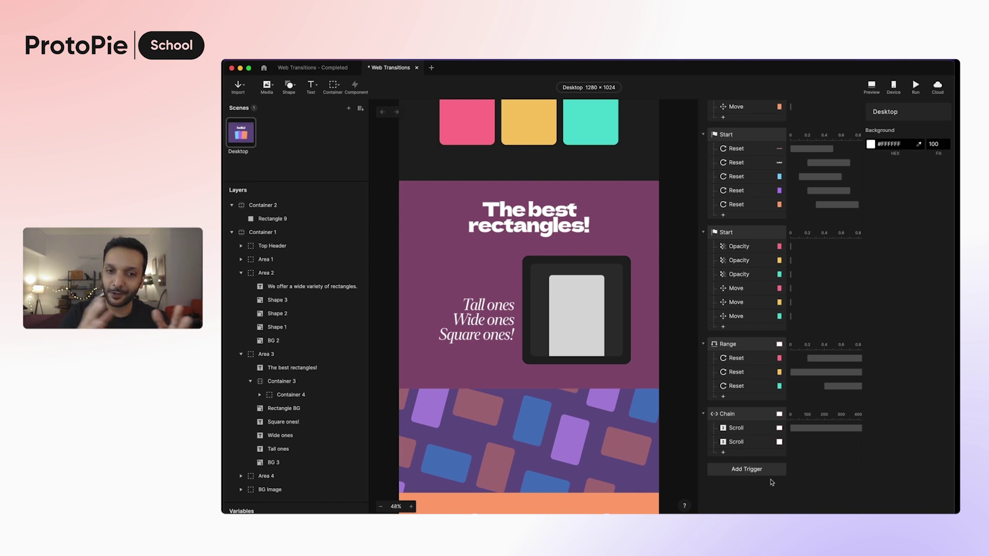
pyautogui.click(483, 331)
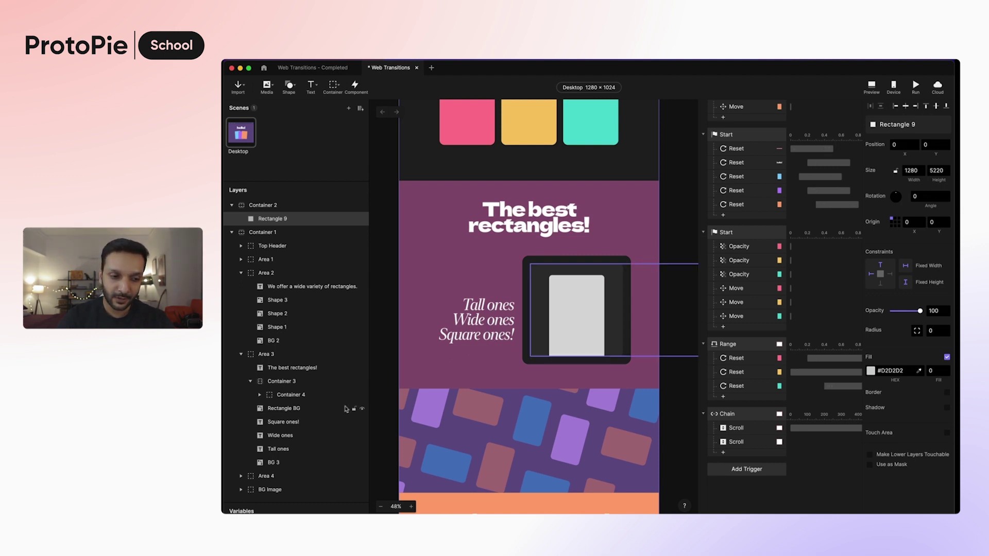
pyautogui.click(306, 450)
pyautogui.keyDown('shift'); pyautogui.click(311, 423); pyautogui.keyUp('shift')
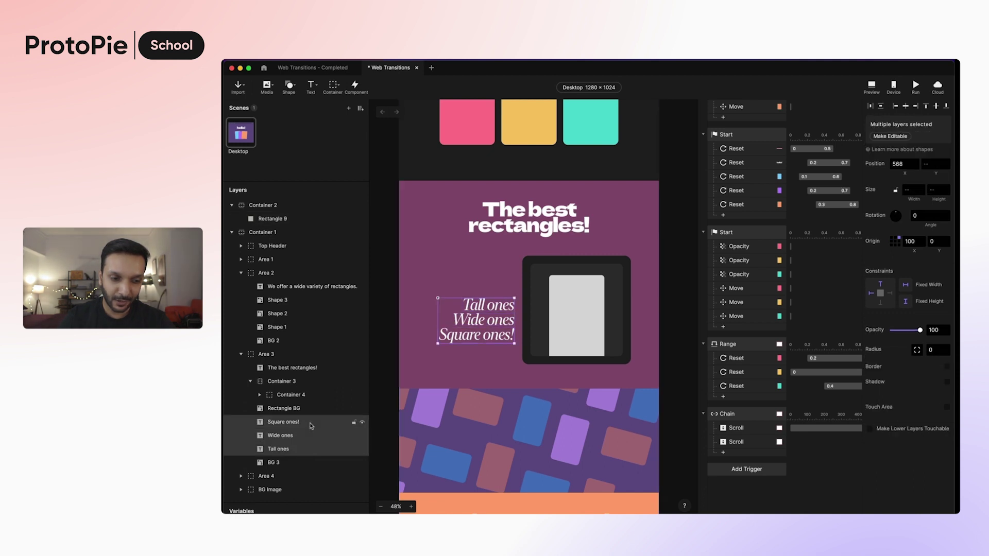
pyautogui.click(925, 106)
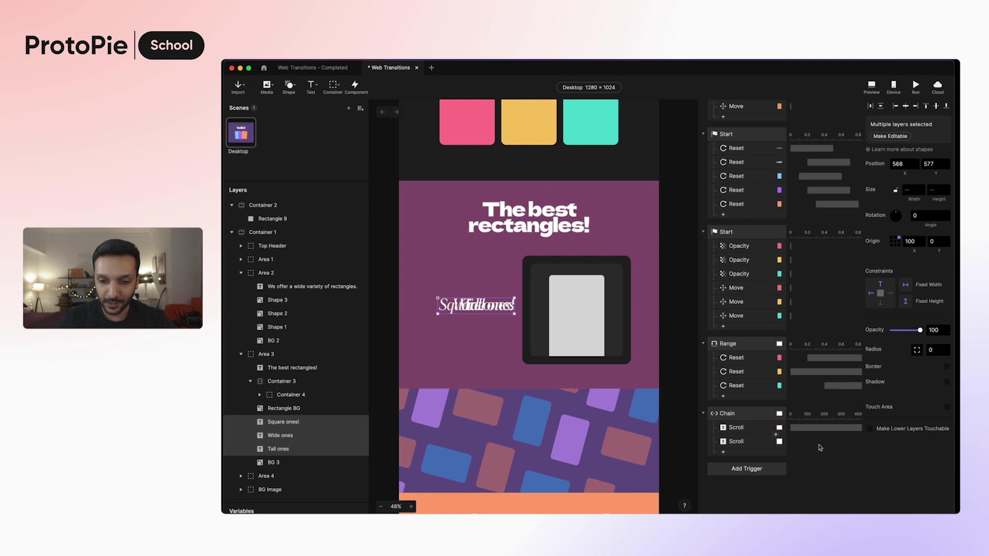
# Add a new Start trigger with an Opacity response that sets the Wide ones layer to 0
pyautogui.scroll(-2, 819, 445)
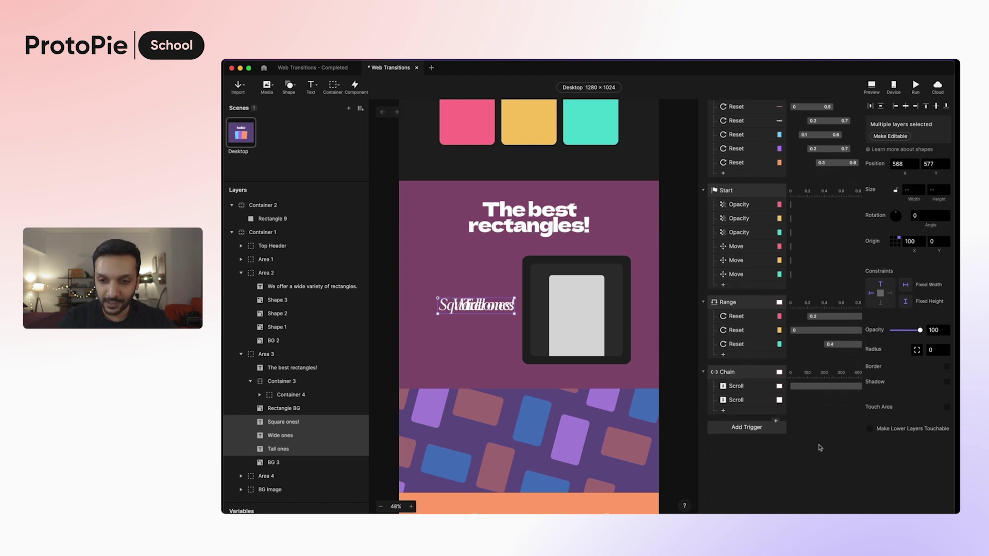
pyautogui.click(755, 430)
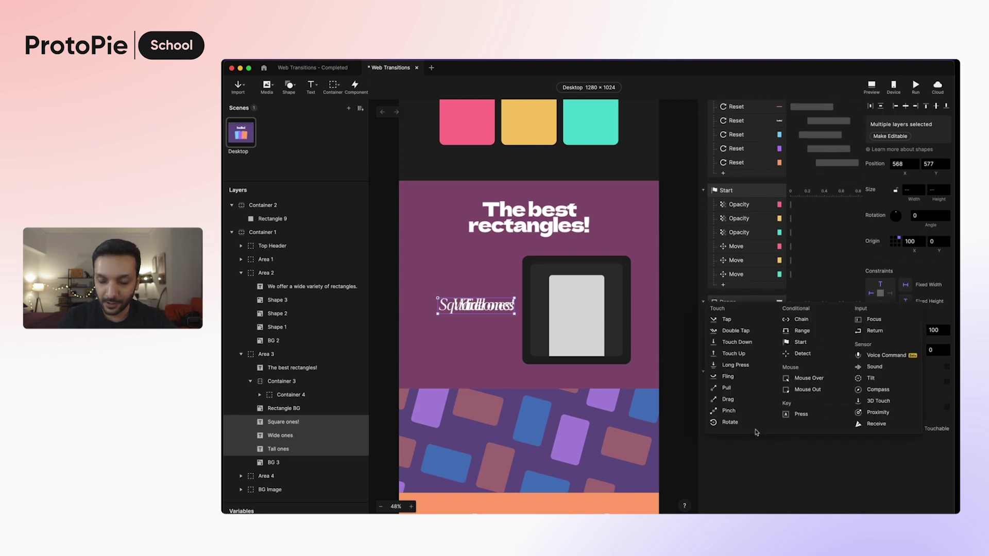
pyautogui.click(799, 345)
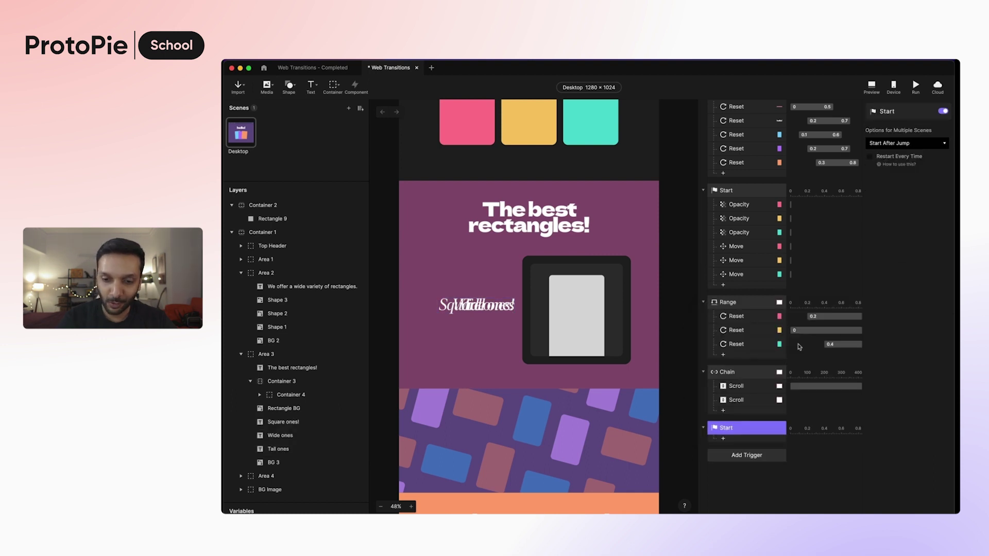
pyautogui.click(724, 439)
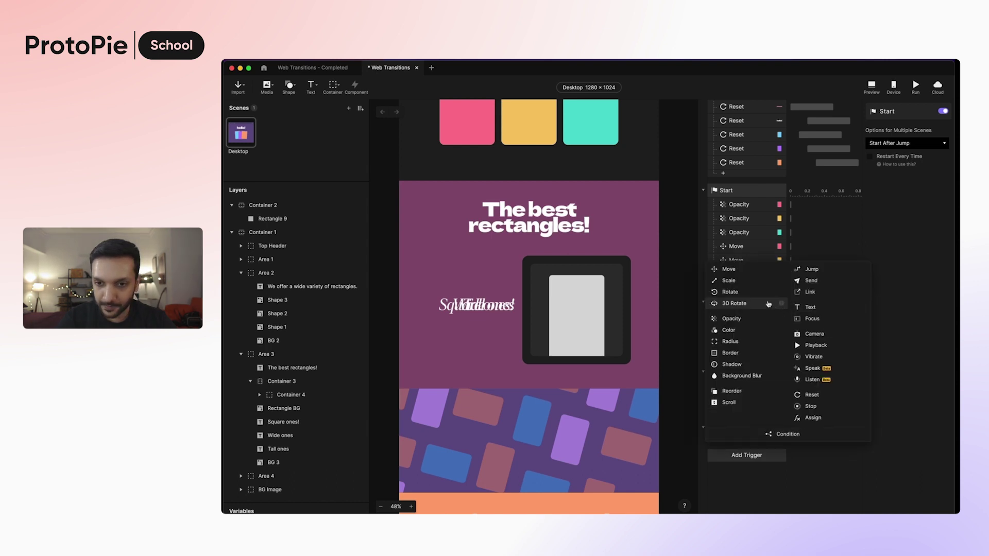
pyautogui.click(762, 318)
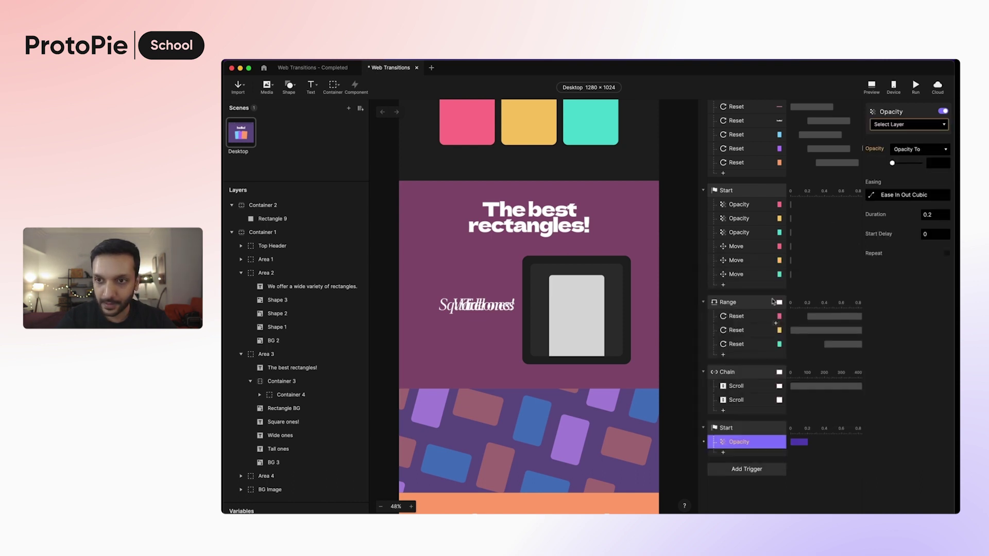
pyautogui.click(897, 126)
pyautogui.scroll(-2, 896, 343)
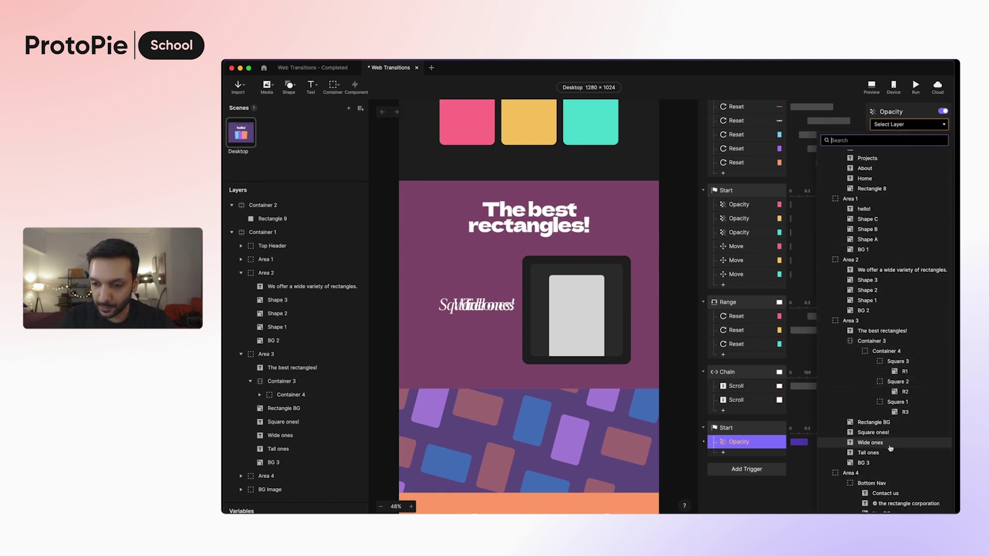
pyautogui.click(891, 443)
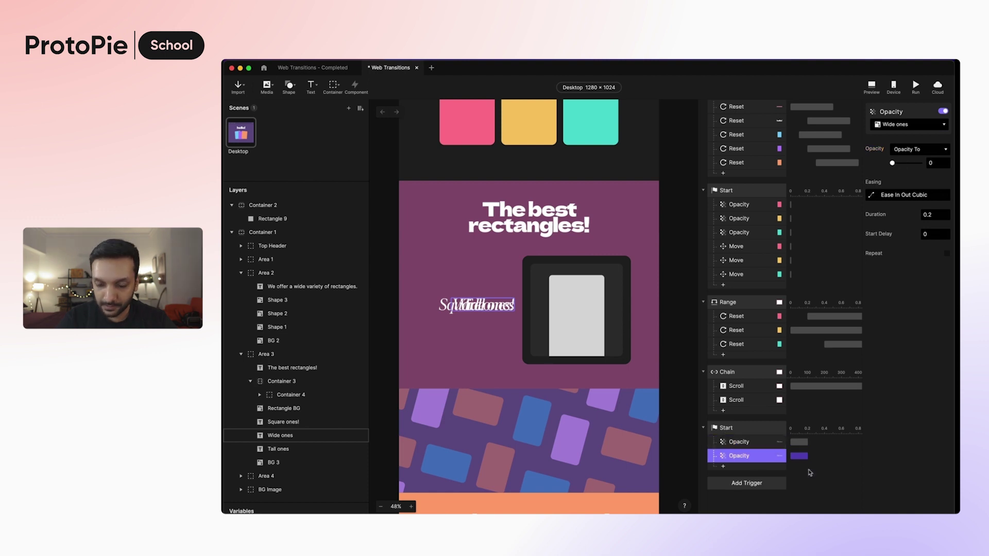
# Duplicate the Wide ones Opacity response and retarget the copy to the Square ones! layer
pyautogui.press('super+d')
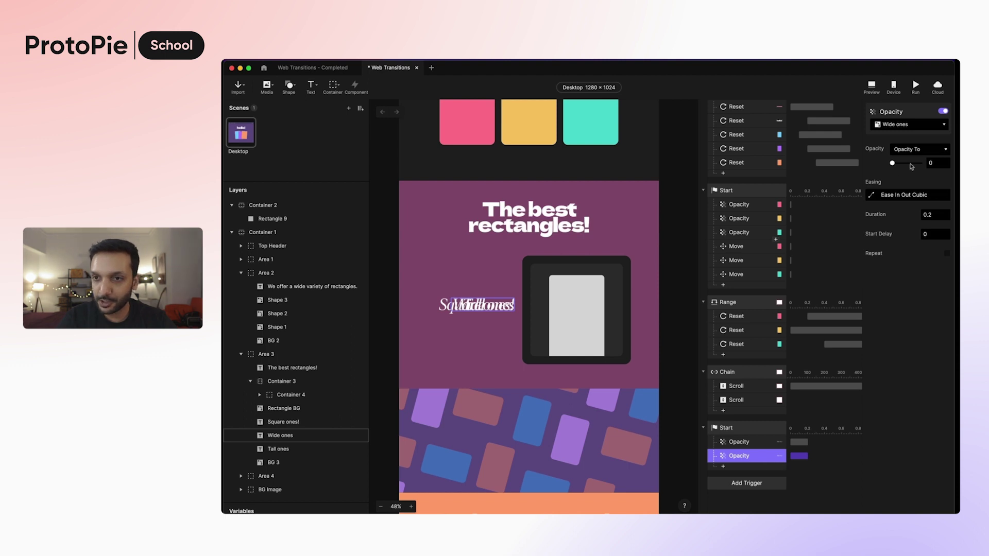
pyautogui.click(911, 128)
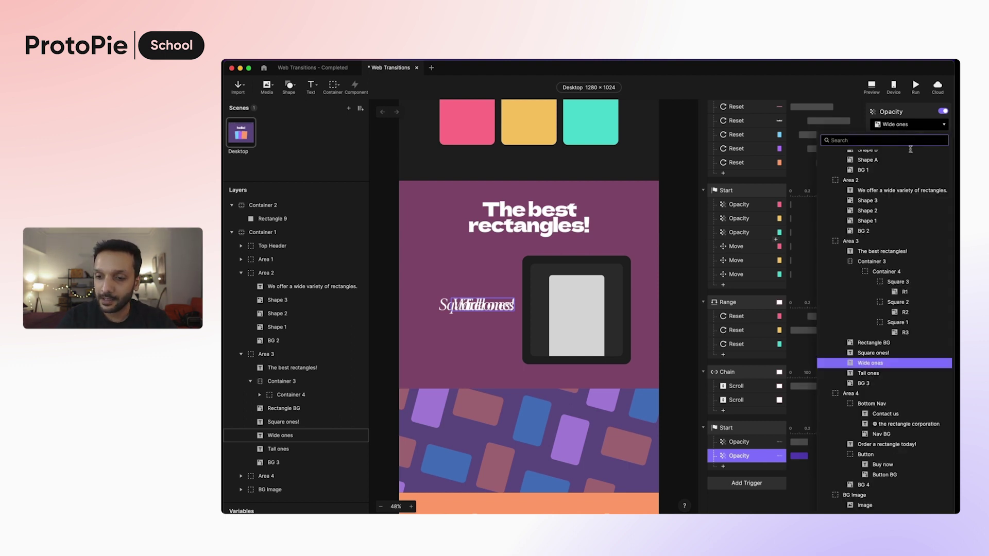
pyautogui.click(907, 353)
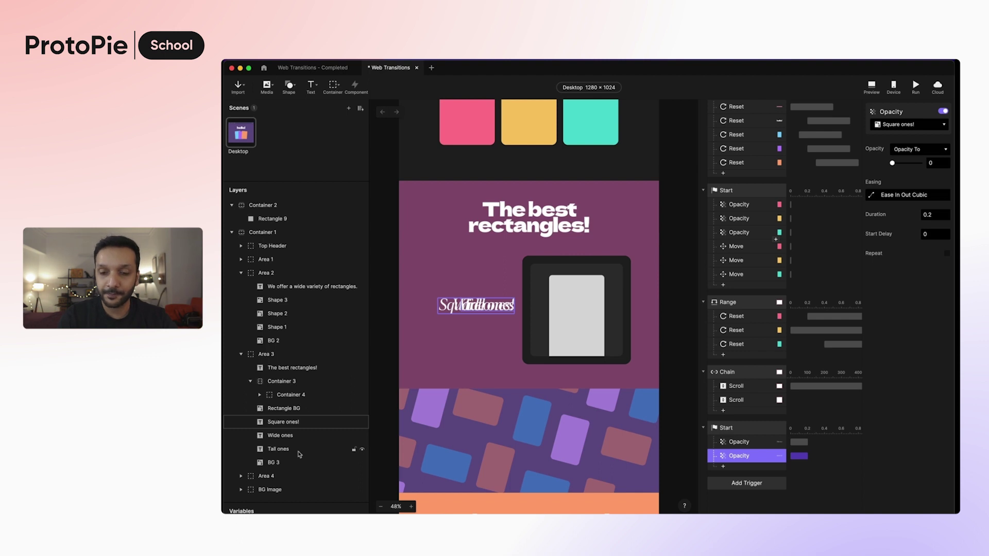
# Add a Move response for Square ones! to the new Start trigger, with its Move To Y position set to 633
pyautogui.click(753, 468)
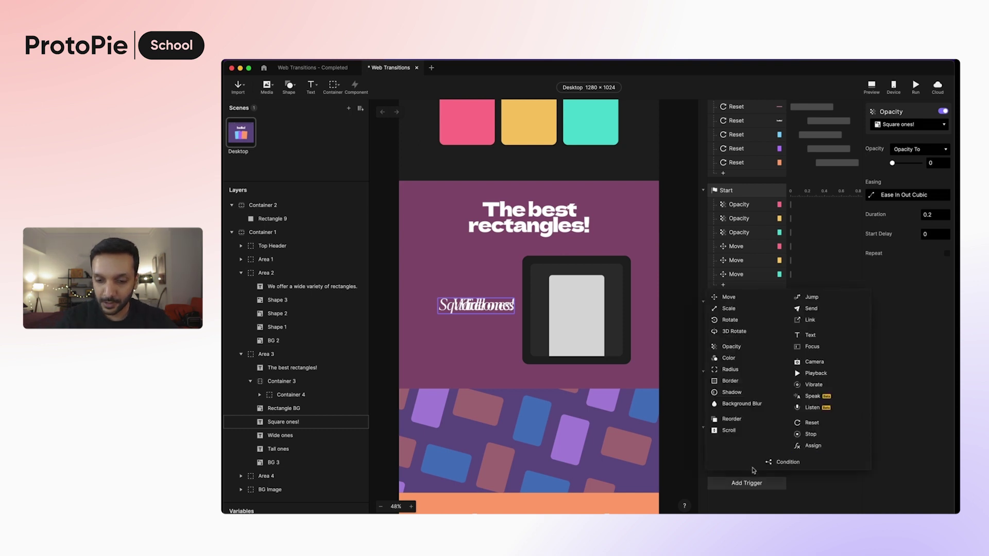
pyautogui.click(753, 301)
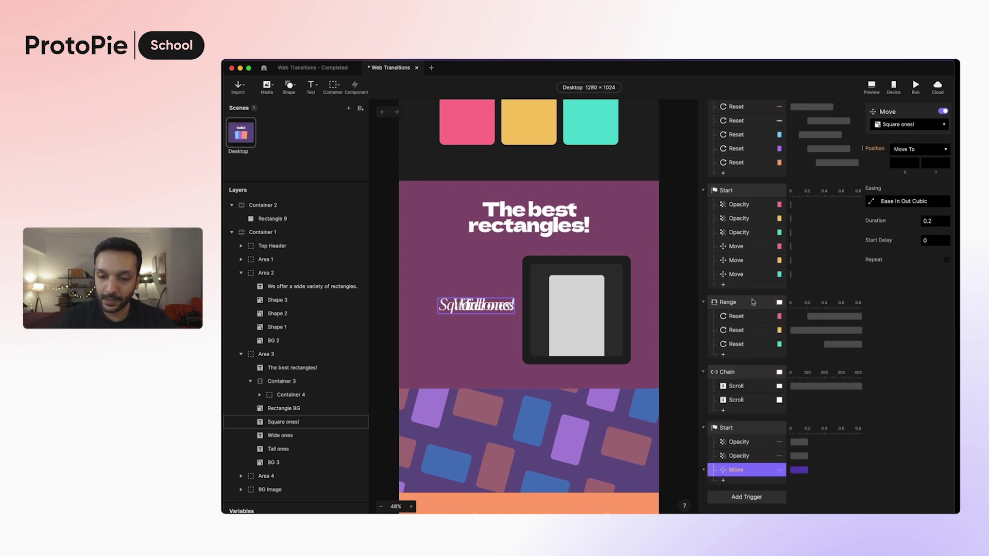
pyautogui.click(930, 163)
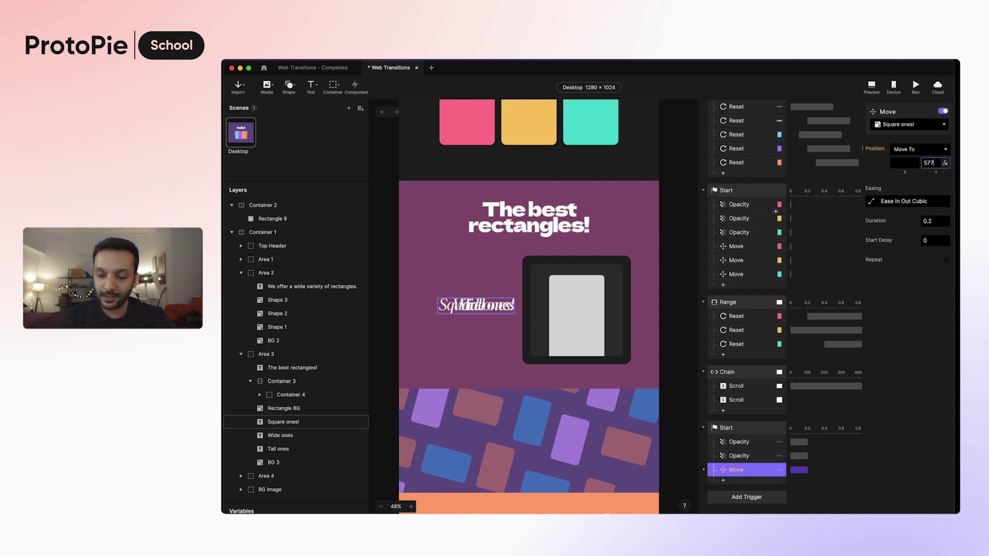
pyautogui.press('BackSpace')
pyautogui.press('BackSpace')
pyautogui.press('BackSpace')
pyautogui.write('633')
pyautogui.press('Return')
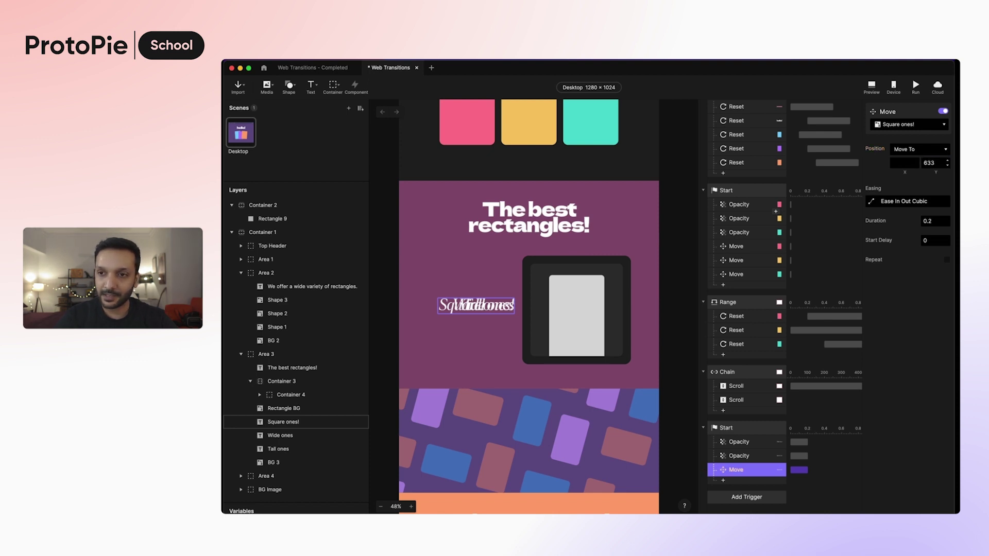
# Duplicate the Square ones! Move response and assign one of the two to the Wide ones layer
pyautogui.press('super+d')
pyautogui.click(754, 470)
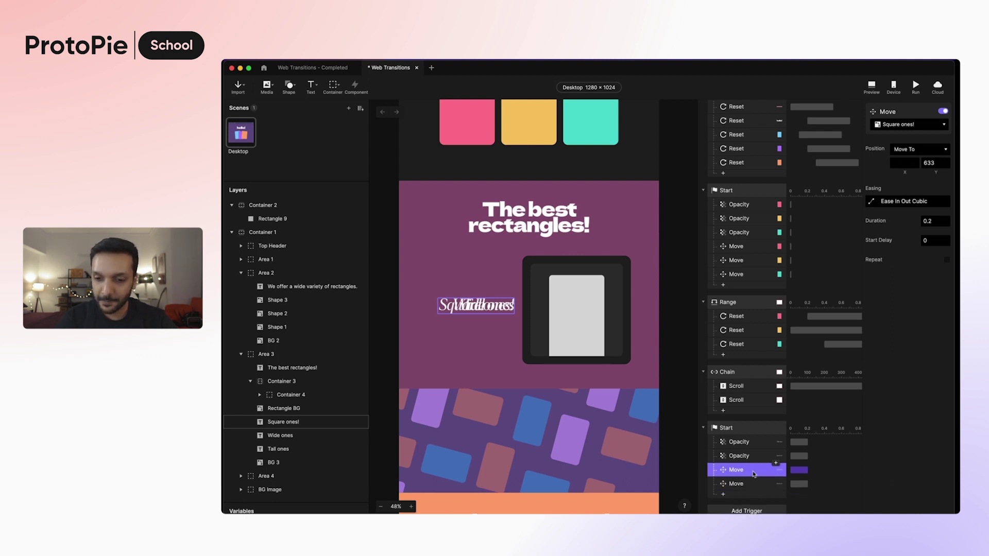
pyautogui.click(915, 125)
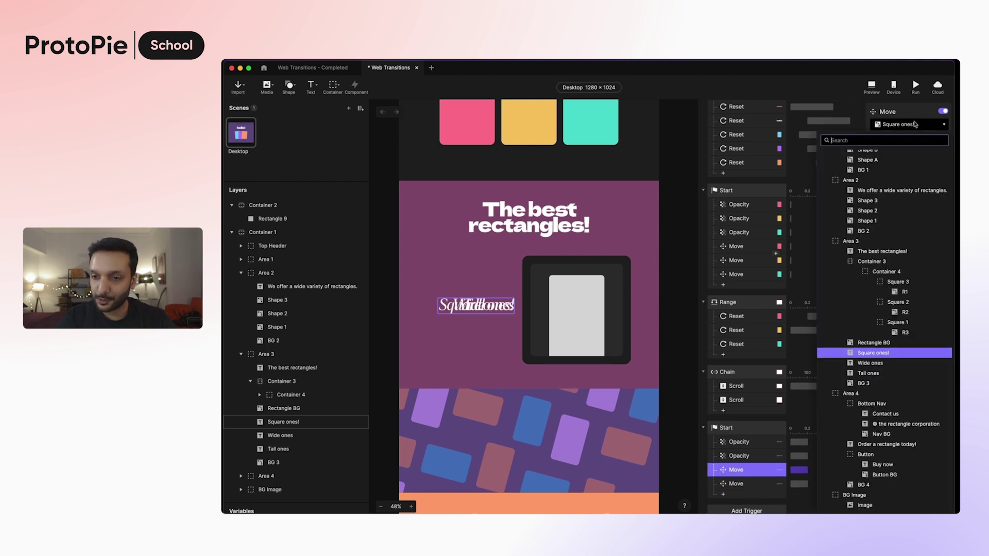
pyautogui.click(895, 364)
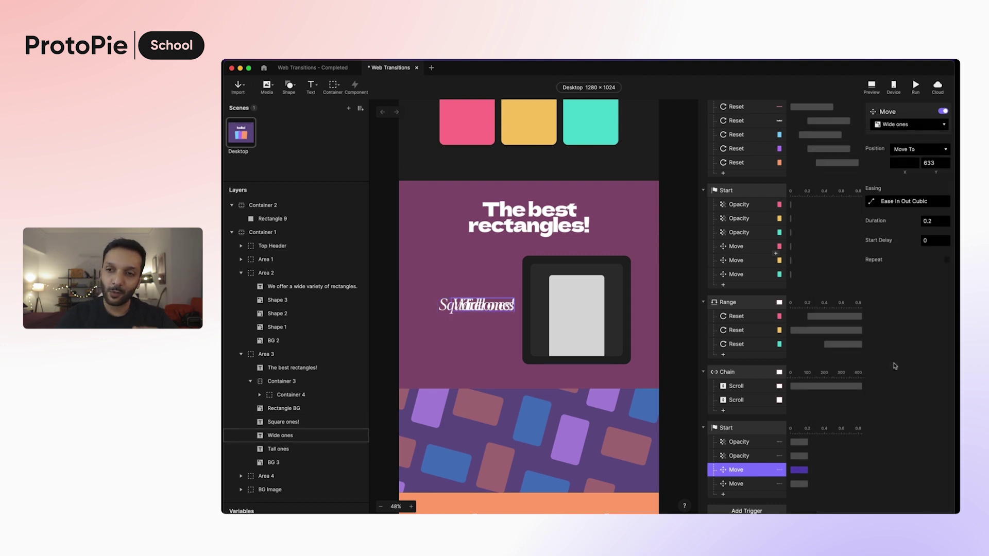
pyautogui.click(731, 484)
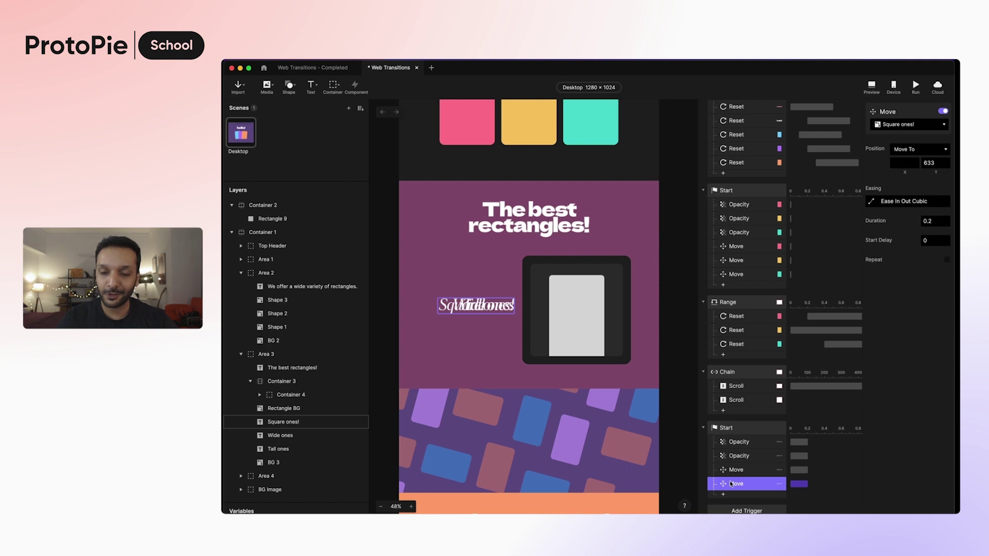
# Add a Range trigger that tracks the Scroll property of Container 3
pyautogui.scroll(-3, 730, 484)
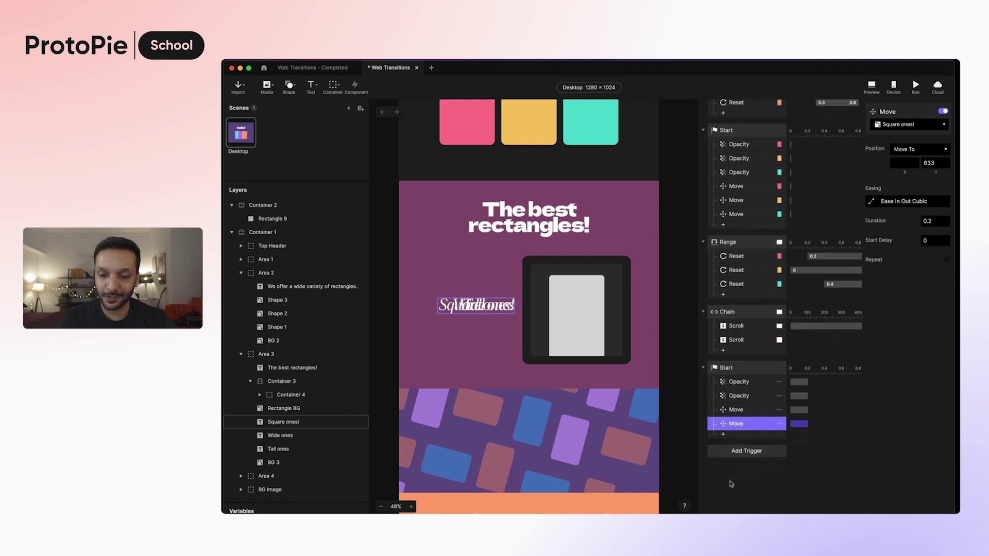
pyautogui.click(746, 449)
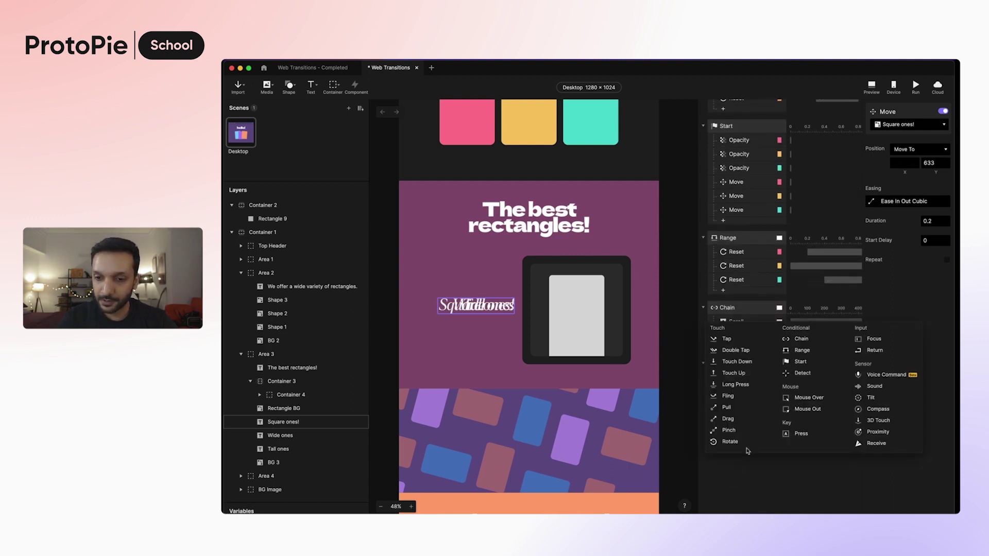
pyautogui.click(814, 354)
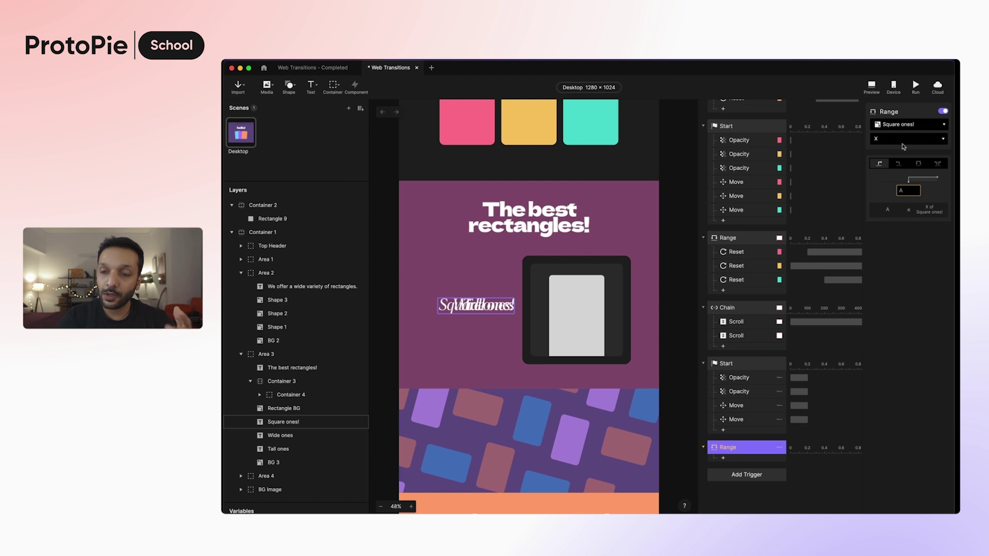
pyautogui.click(909, 126)
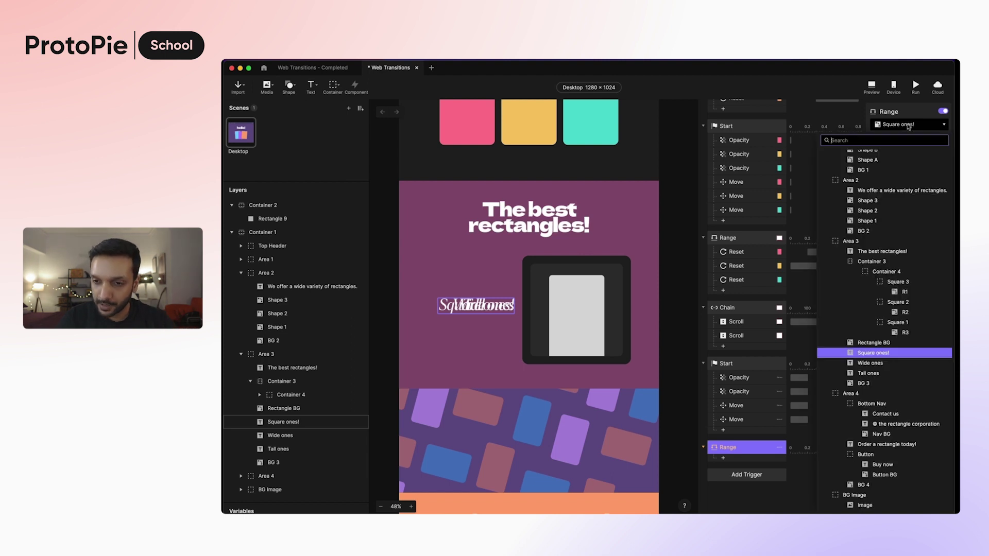
pyautogui.click(891, 263)
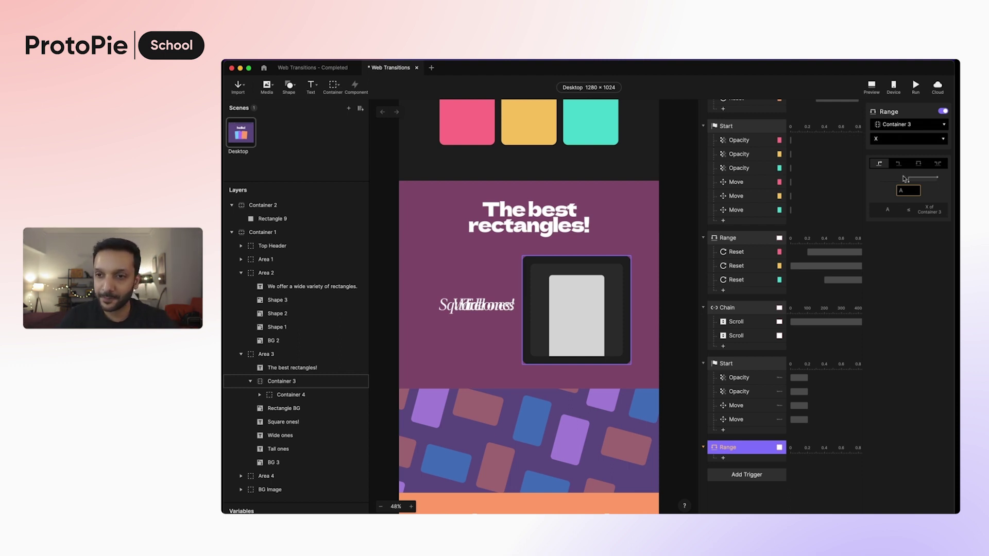
pyautogui.click(914, 143)
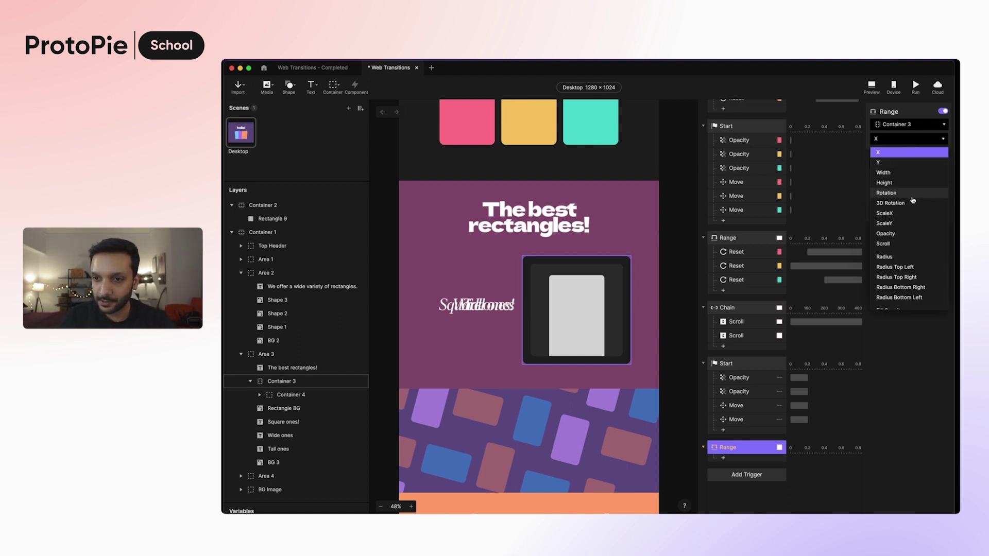
pyautogui.click(909, 244)
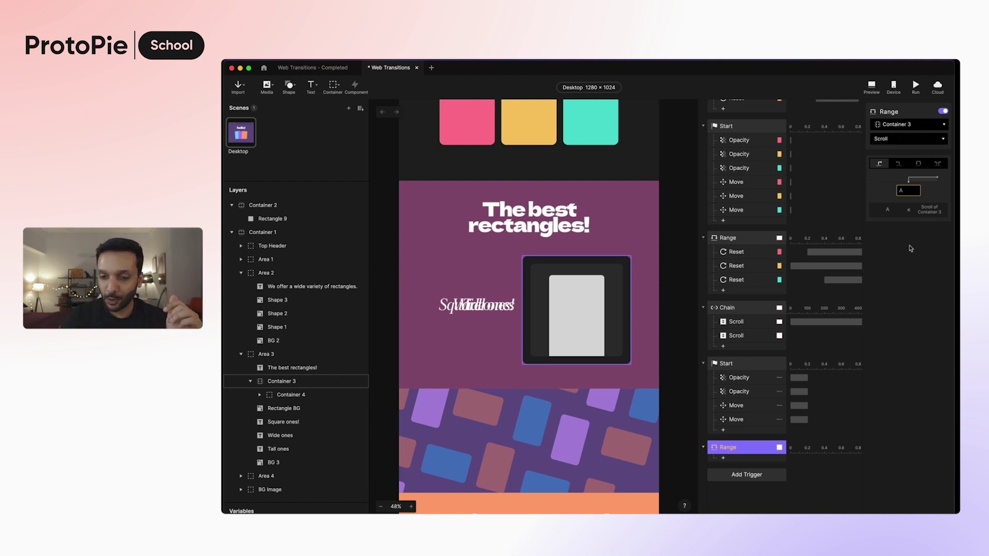
# Check Container 3's chained scroll offsets, then set its new Range trigger to the between condition from 0 to 330
pyautogui.click(744, 342)
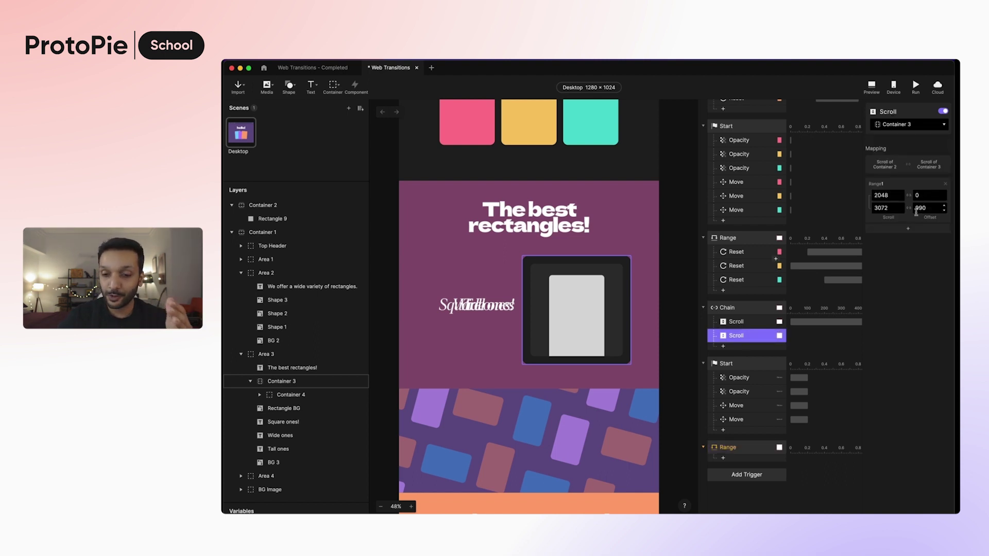
pyautogui.click(744, 448)
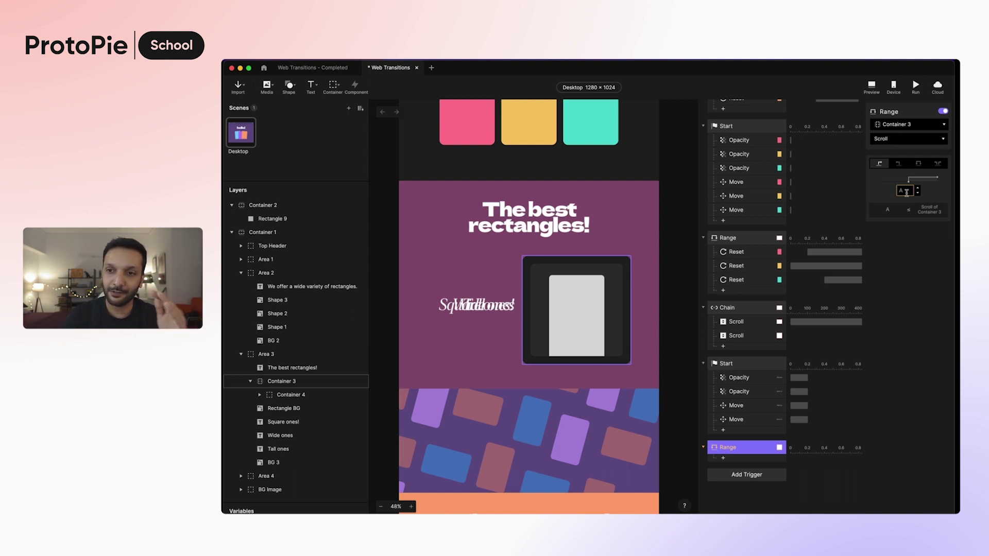
pyautogui.click(918, 163)
pyautogui.click(892, 189)
pyautogui.write('0')
pyautogui.press('Tab')
pyautogui.write('990')
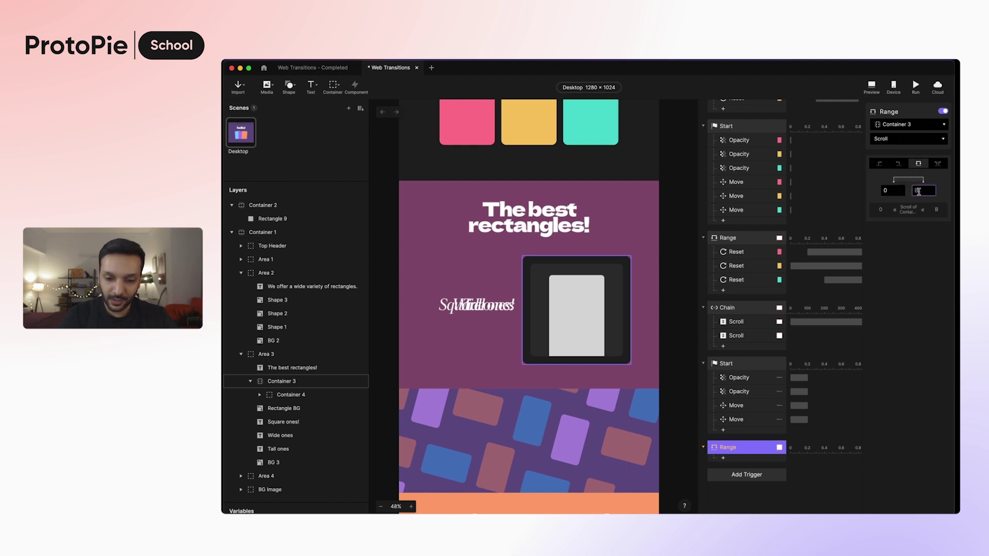
pyautogui.press('Return')
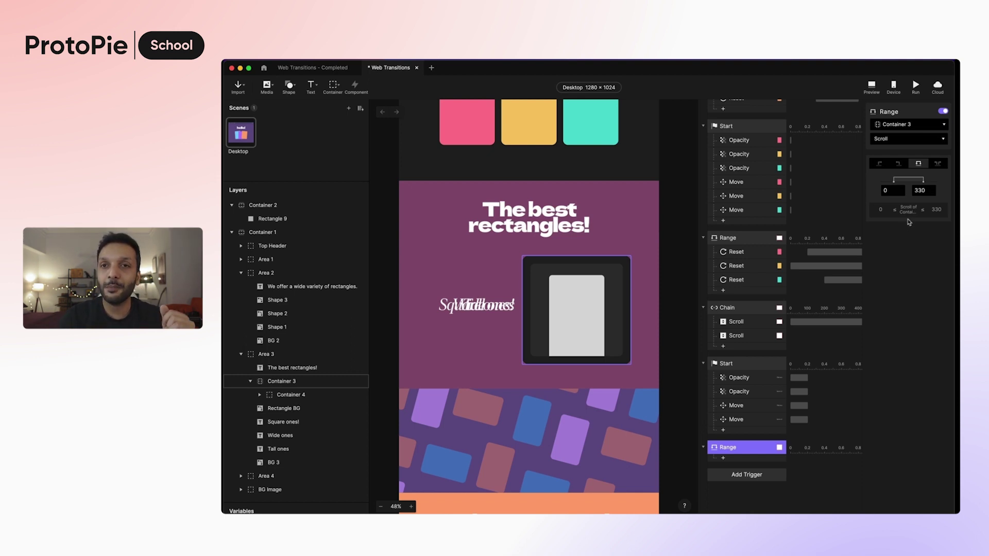
# Add a Reset response to the 0 to 330 Range trigger and assign it to the Tall ones layer
pyautogui.click(747, 458)
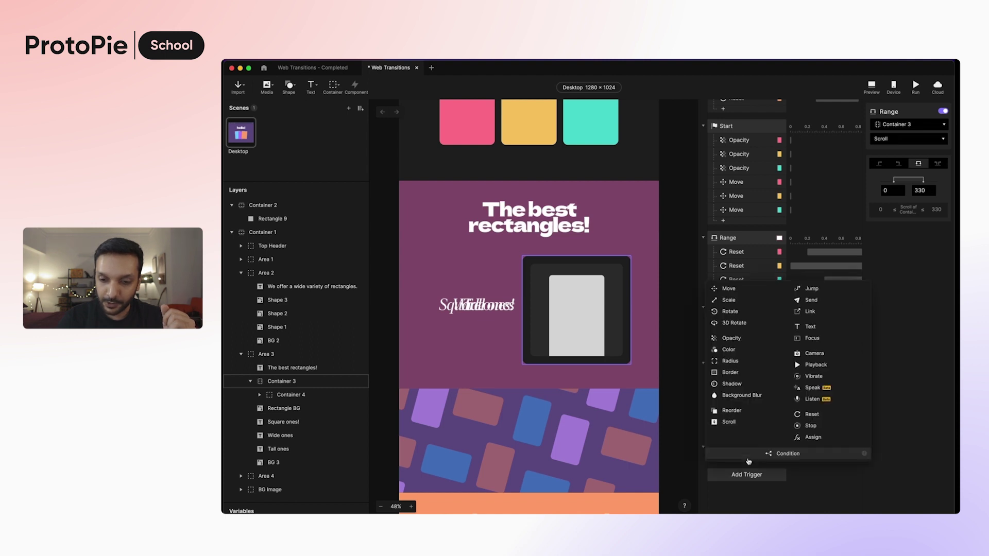
pyautogui.click(806, 415)
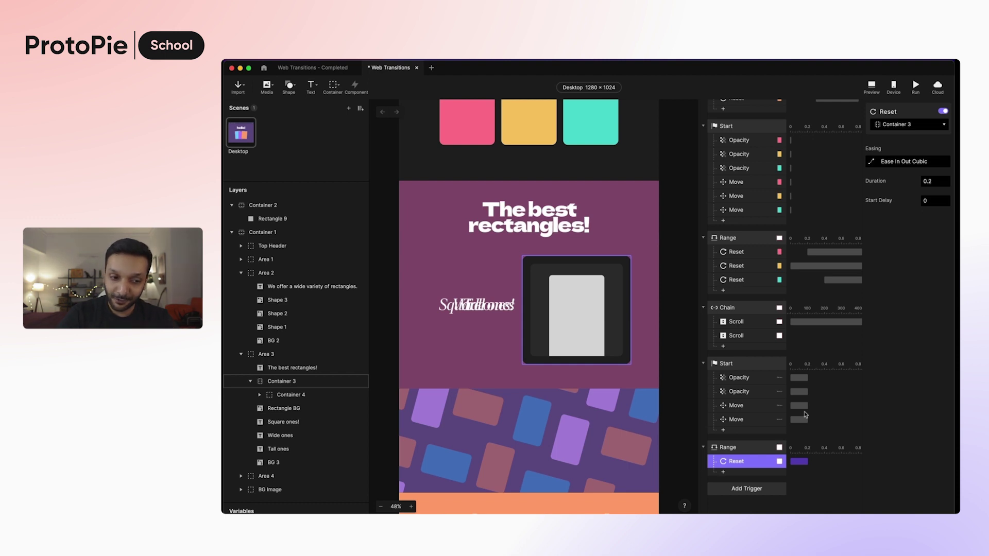
pyautogui.click(892, 130)
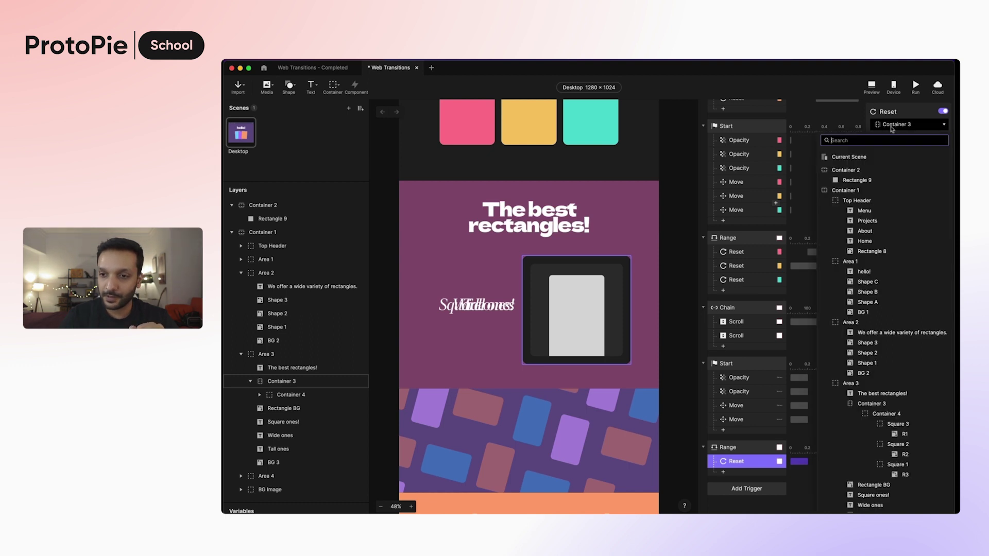
pyautogui.scroll(-2, 880, 355)
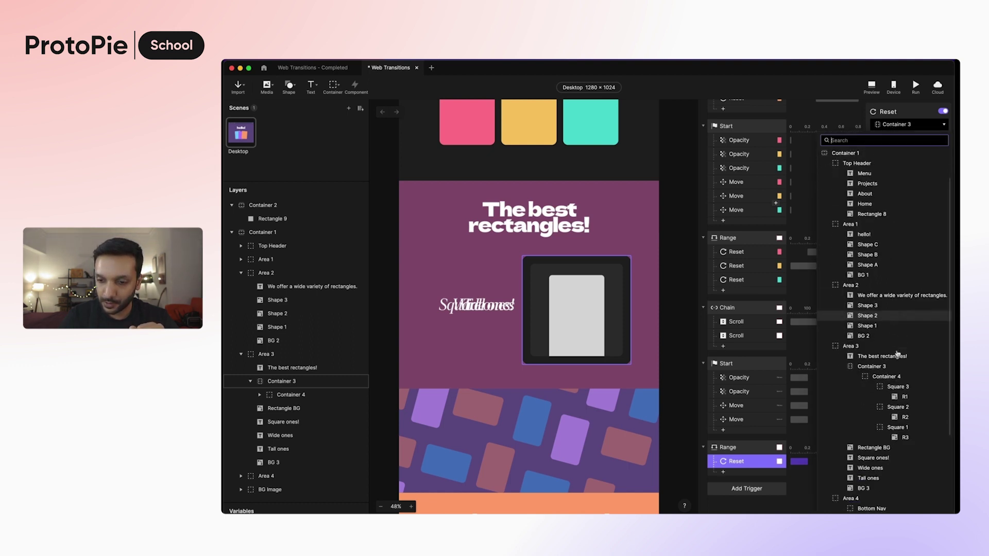
pyautogui.click(891, 479)
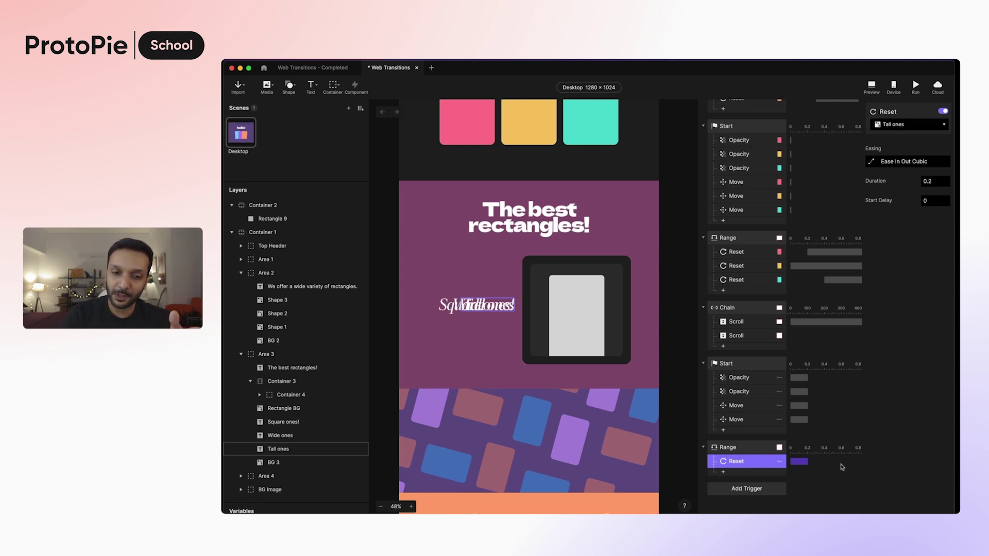
# Add an Opacity To 0 response for Wide ones to the same Range trigger, and duplicate it for Square ones!
pyautogui.click(747, 474)
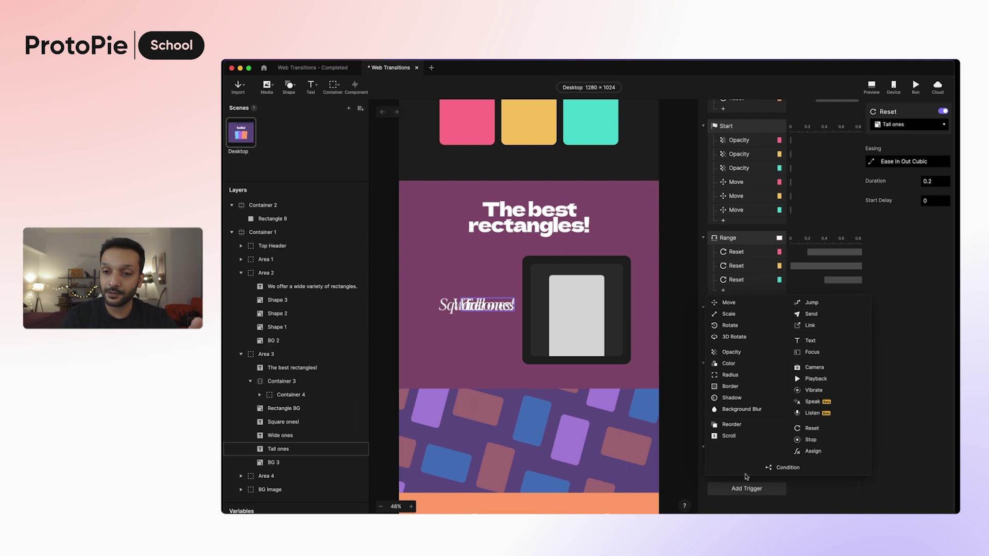
pyautogui.click(750, 352)
pyautogui.click(916, 124)
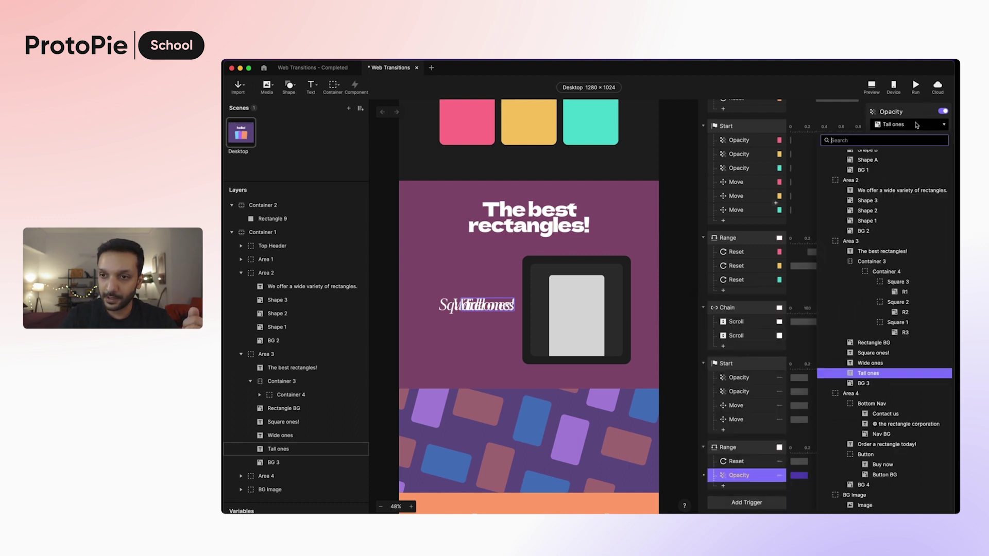
pyautogui.click(909, 363)
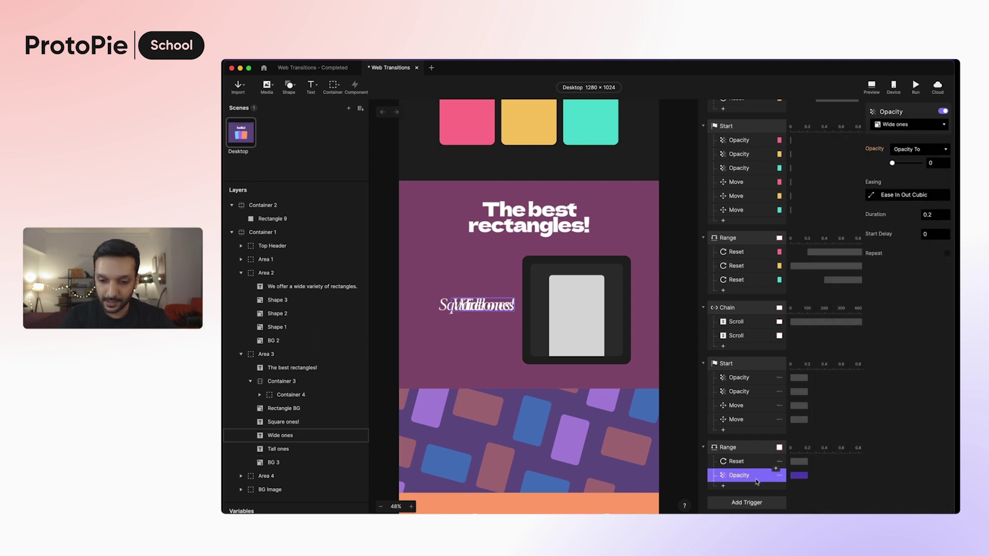
pyautogui.press('super+d')
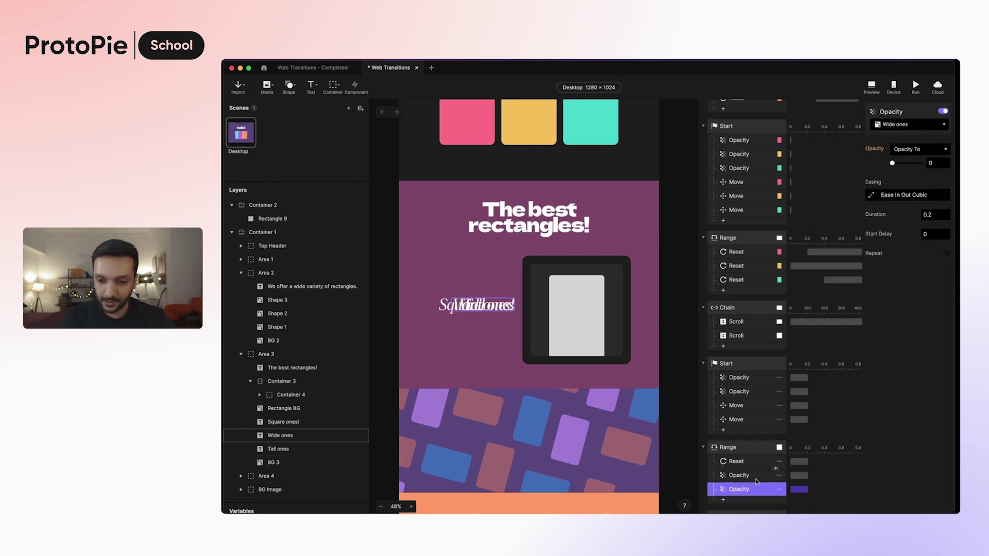
pyautogui.click(900, 124)
pyautogui.click(886, 353)
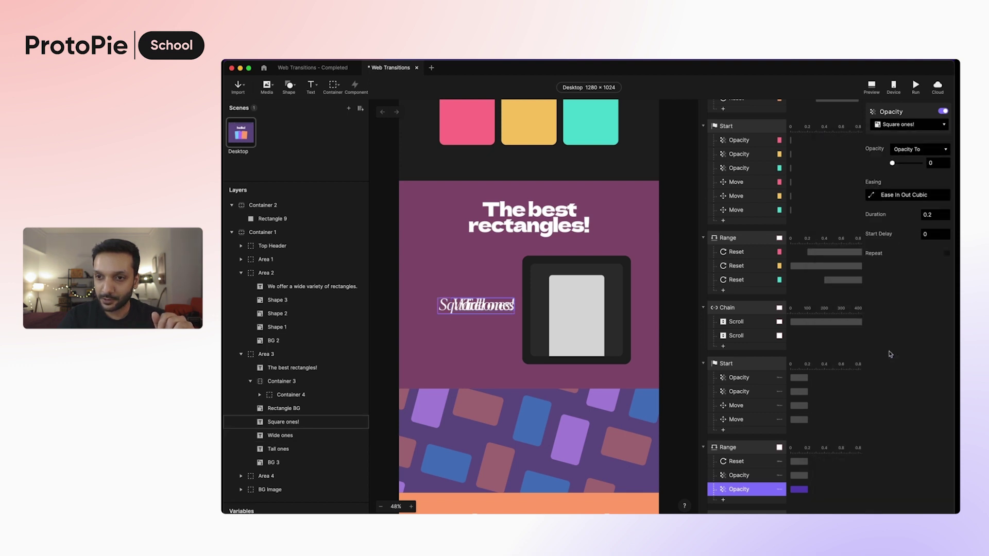
# Copy the Start trigger's Wide ones and Square ones! Move responses into the 0 to 330 Range trigger
pyautogui.scroll(-3, 737, 482)
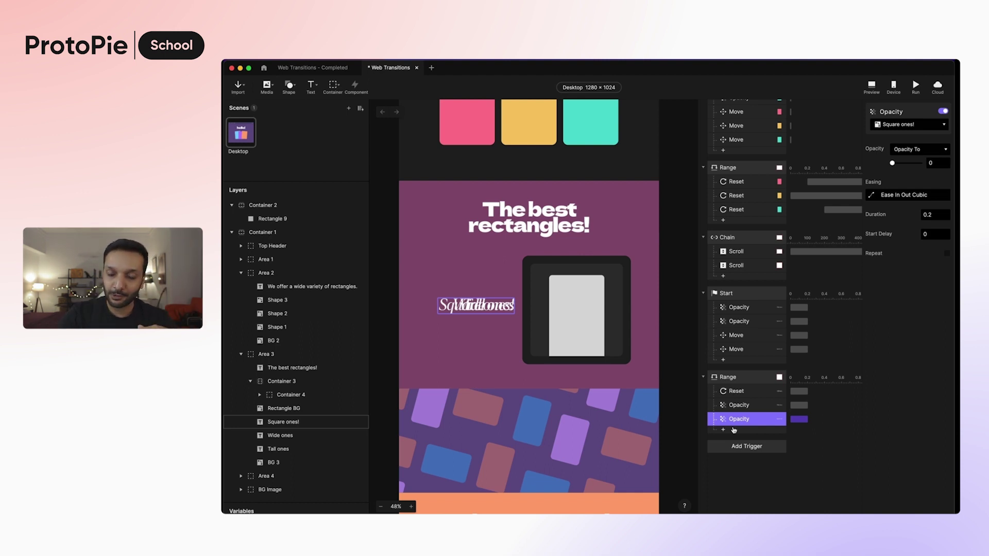
pyautogui.click(742, 336)
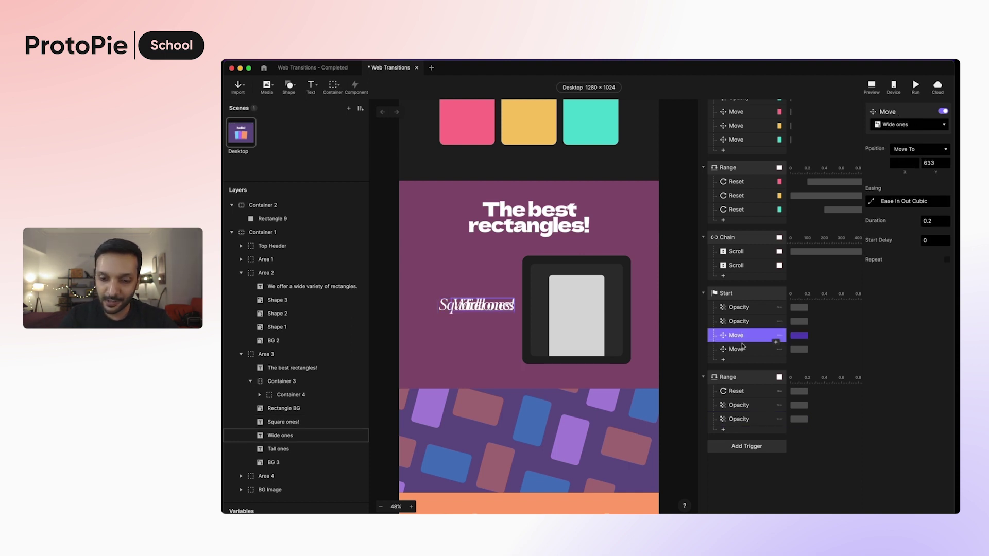
pyautogui.keyDown('shift'); pyautogui.click(742, 353); pyautogui.keyUp('shift')
pyautogui.moveTo(742, 354); pyautogui.dragTo(737, 423)
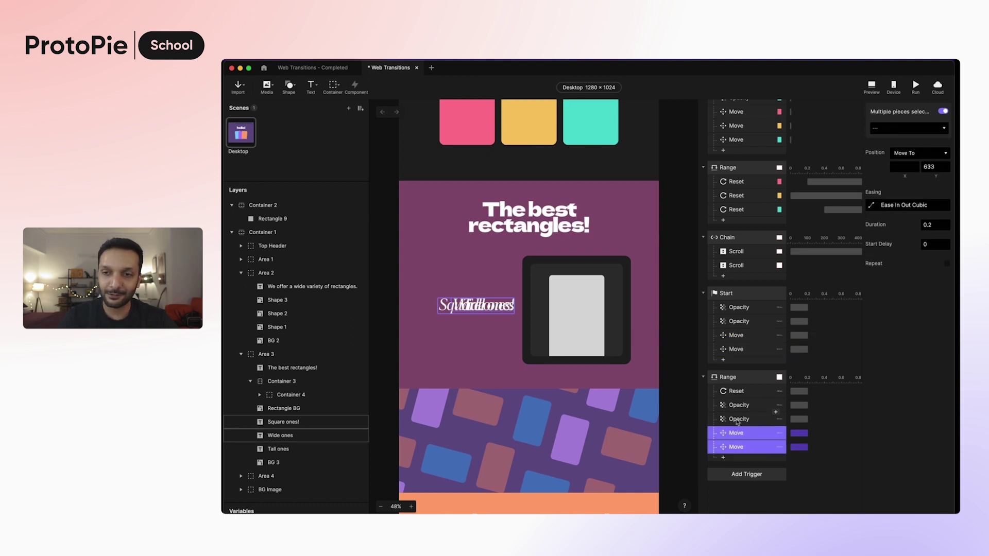
# Duplicate the Range trigger with its responses and set the copy's scroll range to 330 to 660
pyautogui.click(746, 379)
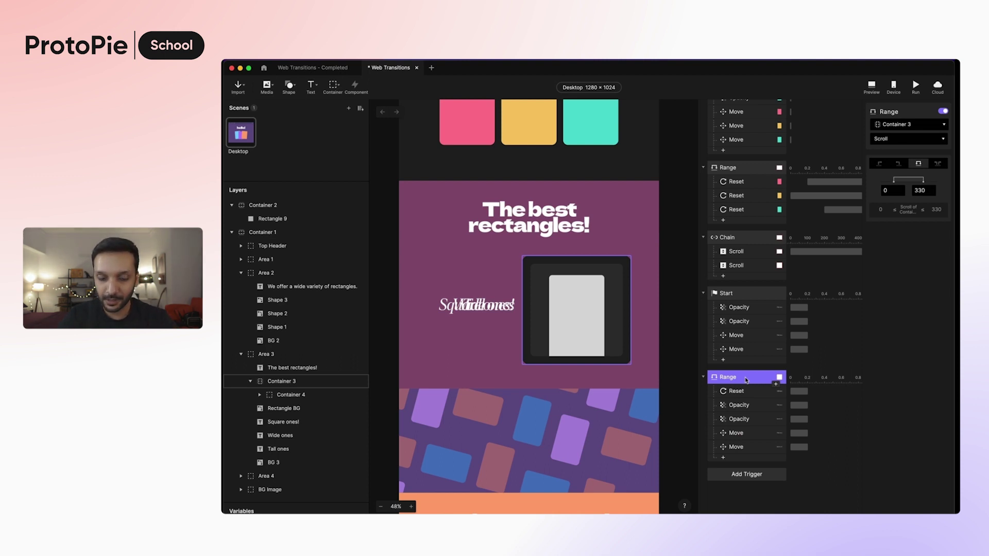
pyautogui.press('super+d')
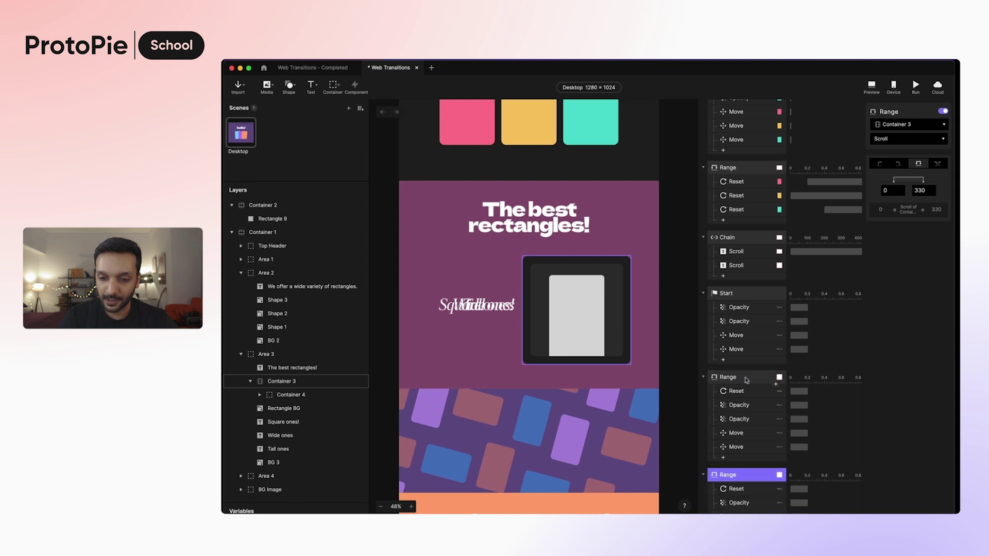
pyautogui.scroll(-5, 746, 380)
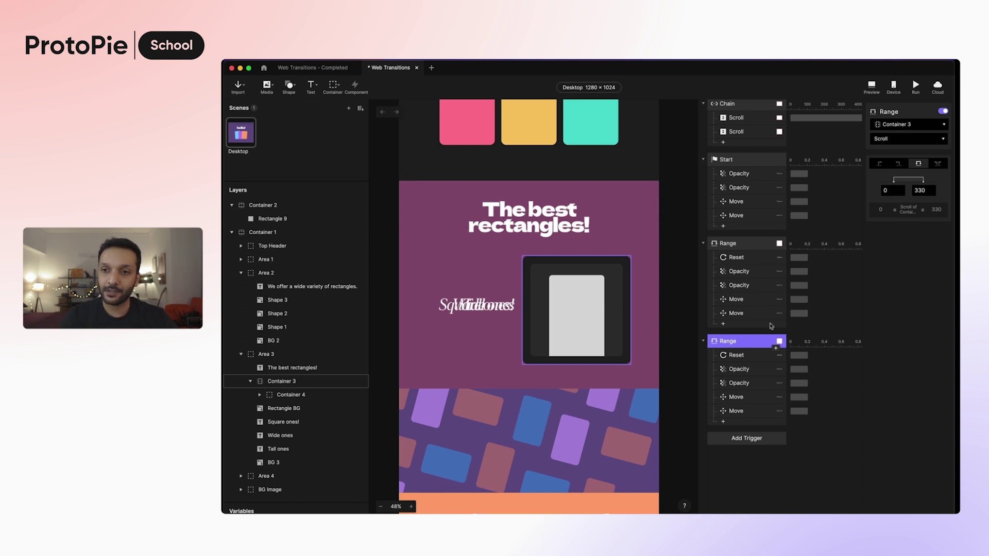
pyautogui.click(883, 191)
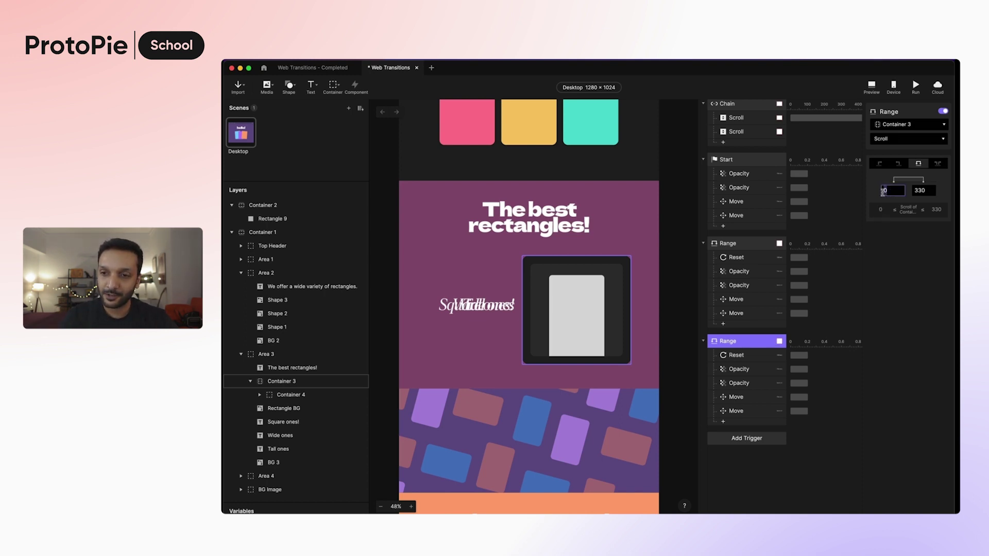
pyautogui.write('330')
pyautogui.click(925, 191)
pyautogui.write('660')
pyautogui.press('Return')
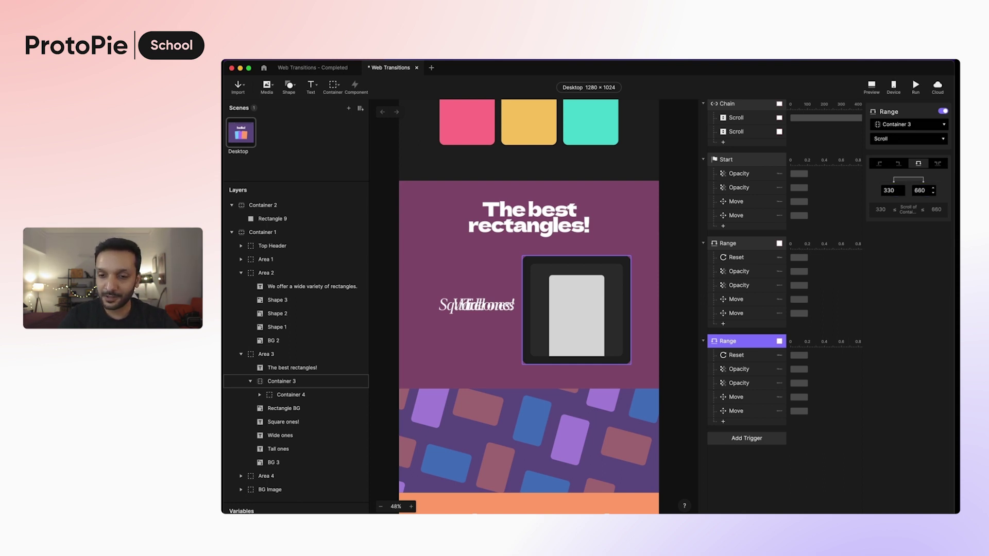
# In the 330 to 660 Range trigger, assign the Reset response to Wide ones and the first Opacity response to Tall ones
pyautogui.click(742, 357)
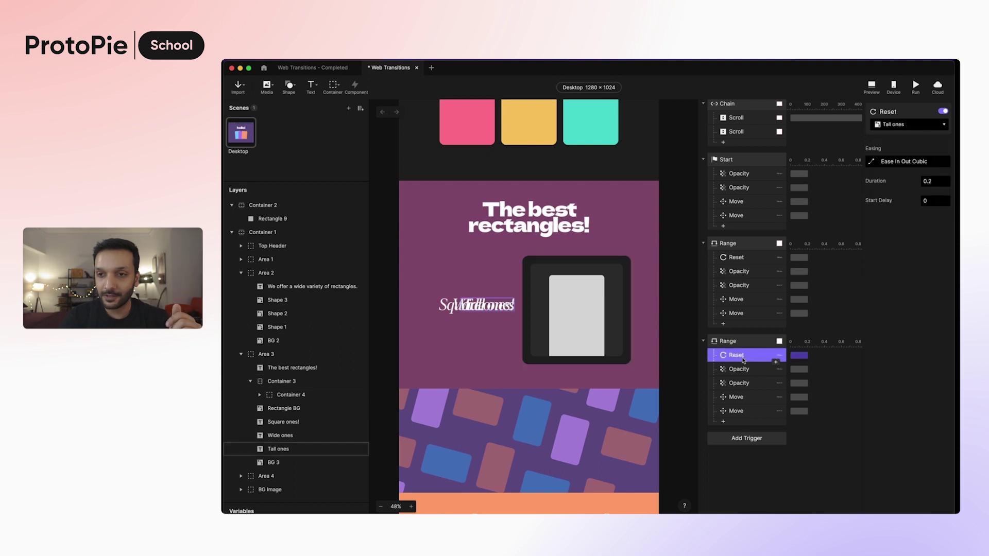
pyautogui.click(904, 128)
pyautogui.scroll(-1, 875, 386)
pyautogui.click(885, 473)
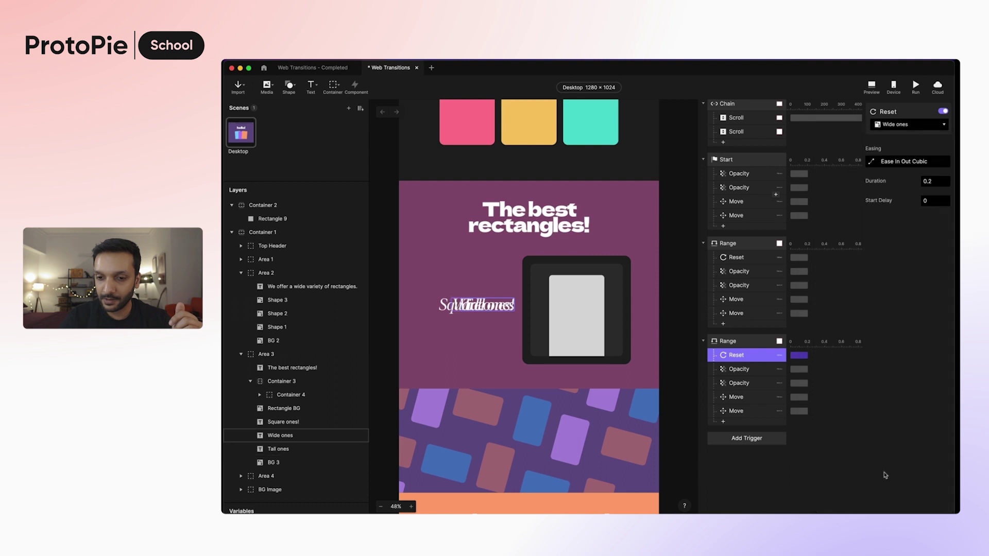
pyautogui.click(745, 374)
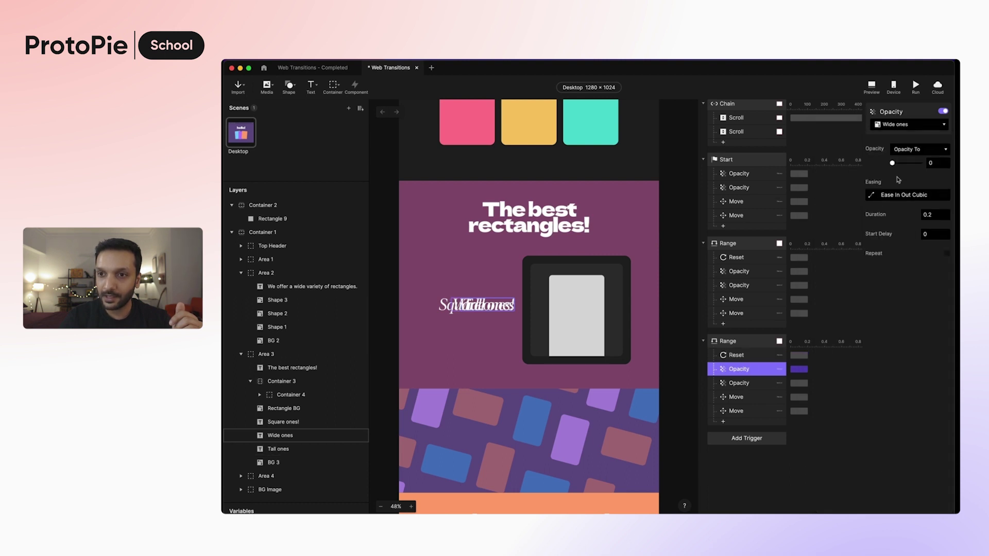
pyautogui.click(909, 125)
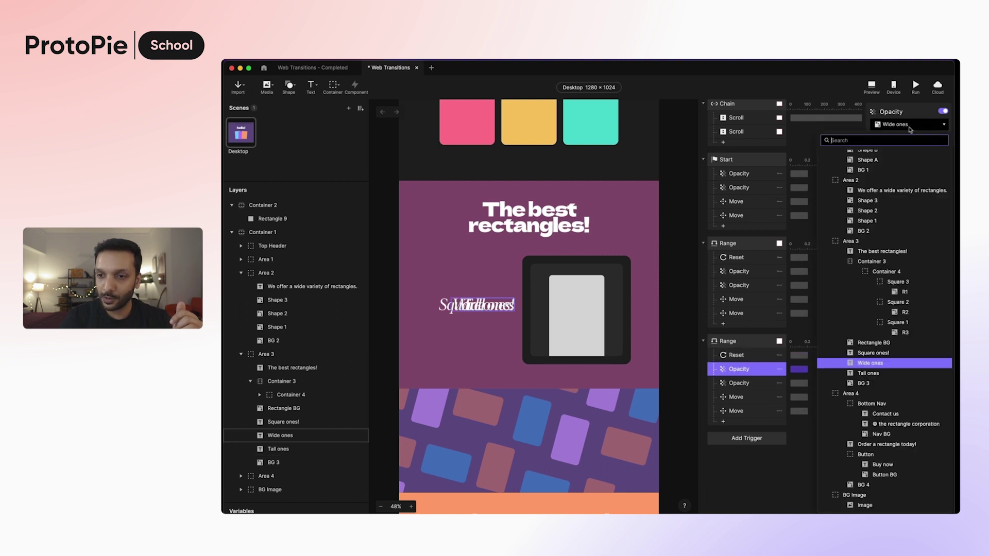
pyautogui.click(890, 370)
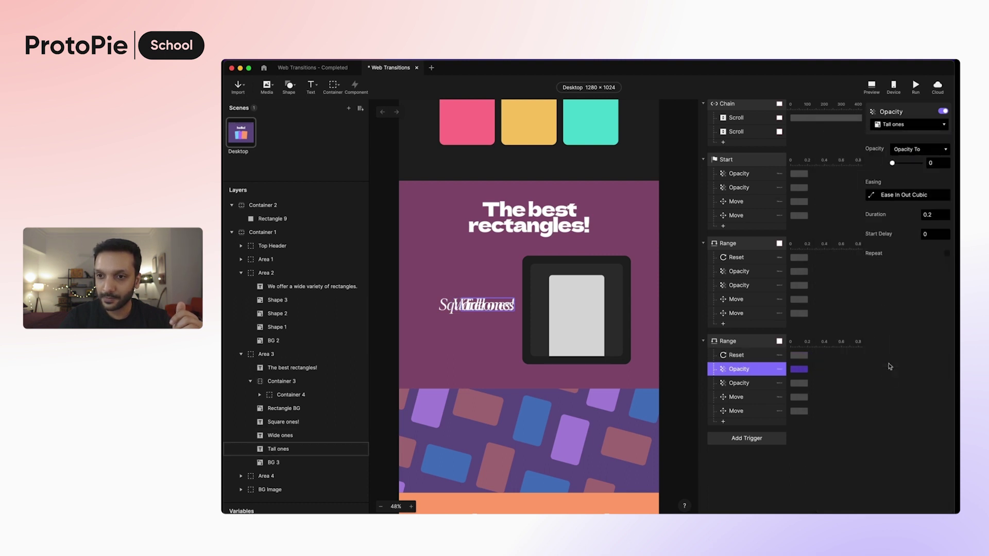
# Set the first Move response in the 330 to 660 Range trigger to Y position 521 and assign it to Tall ones
pyautogui.click(744, 403)
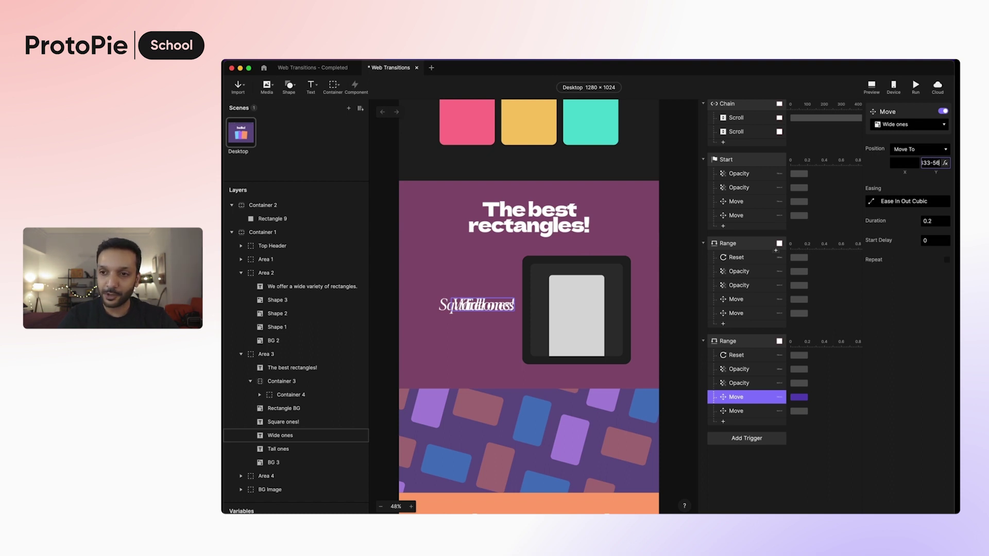
pyautogui.press('Return')
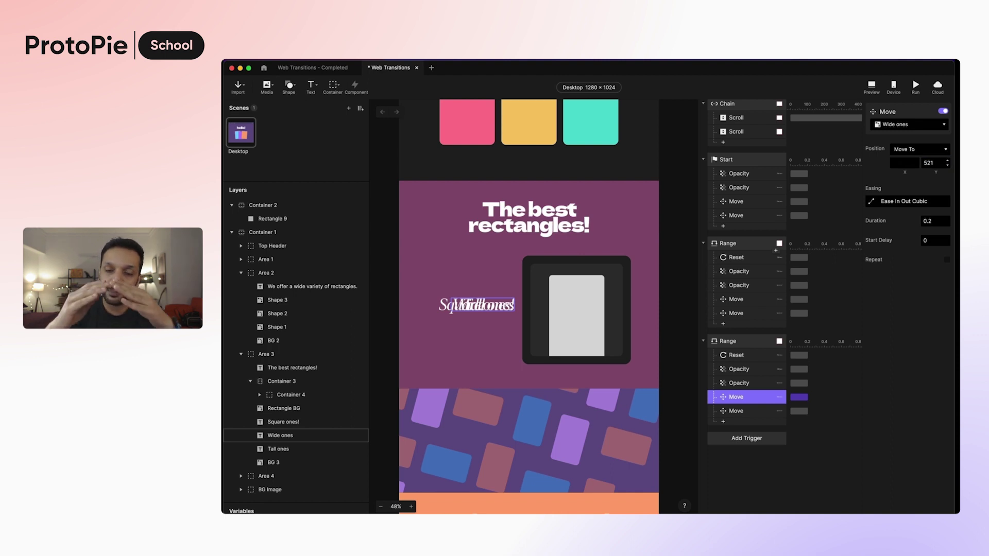
pyautogui.click(905, 128)
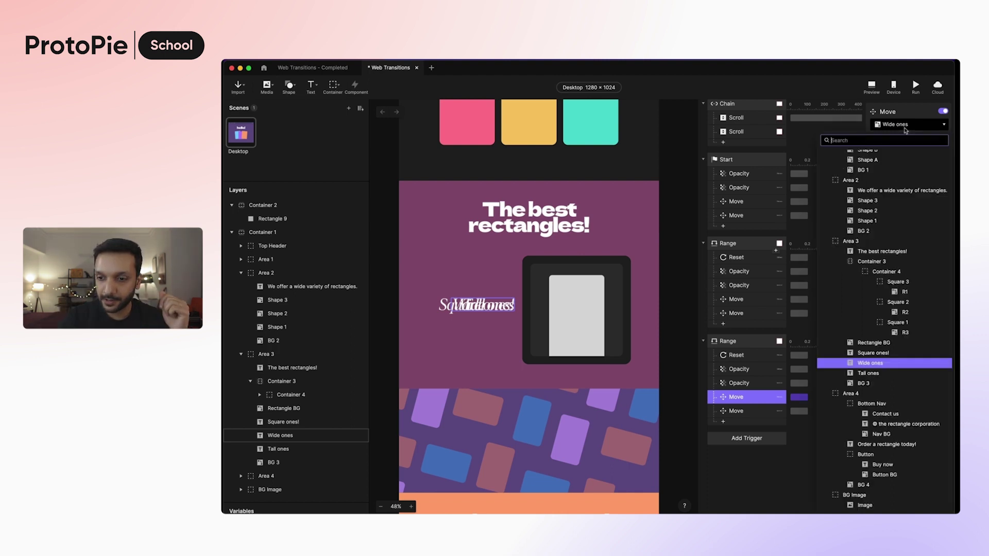
pyautogui.click(887, 375)
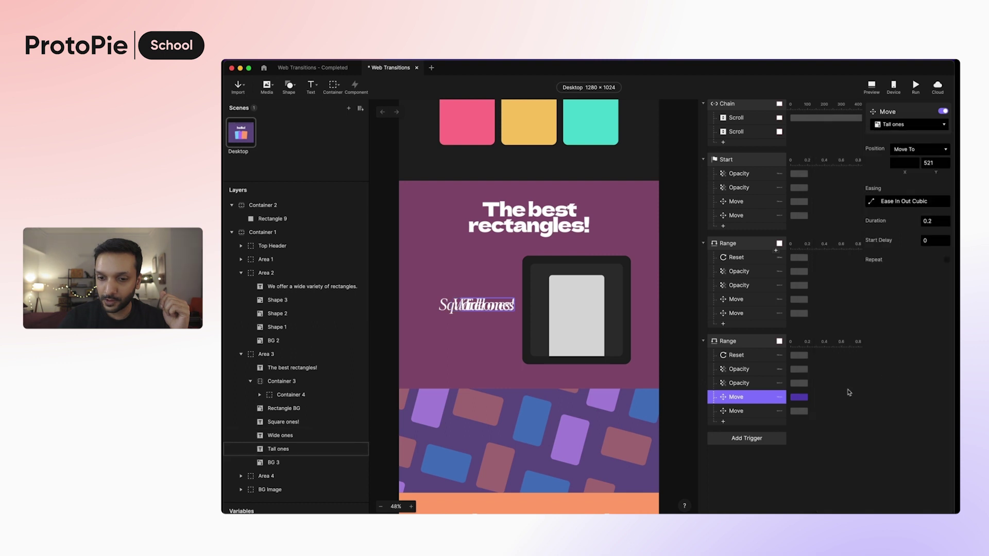
# Duplicate the 330 to 660 Range trigger and set the copy's scroll range to 660 to 990
pyautogui.click(755, 342)
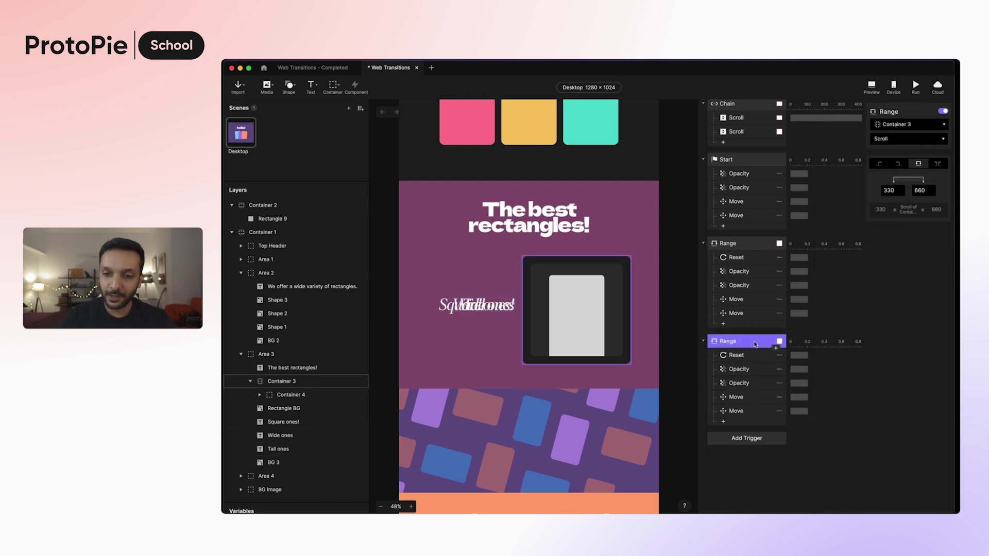
pyautogui.press('super+d')
pyautogui.scroll(-5, 755, 344)
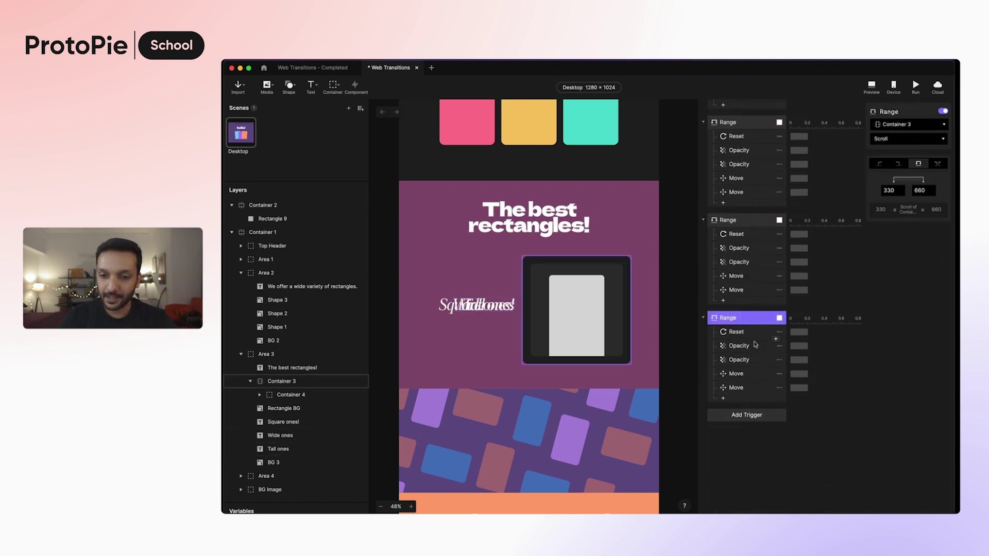
pyautogui.click(893, 189)
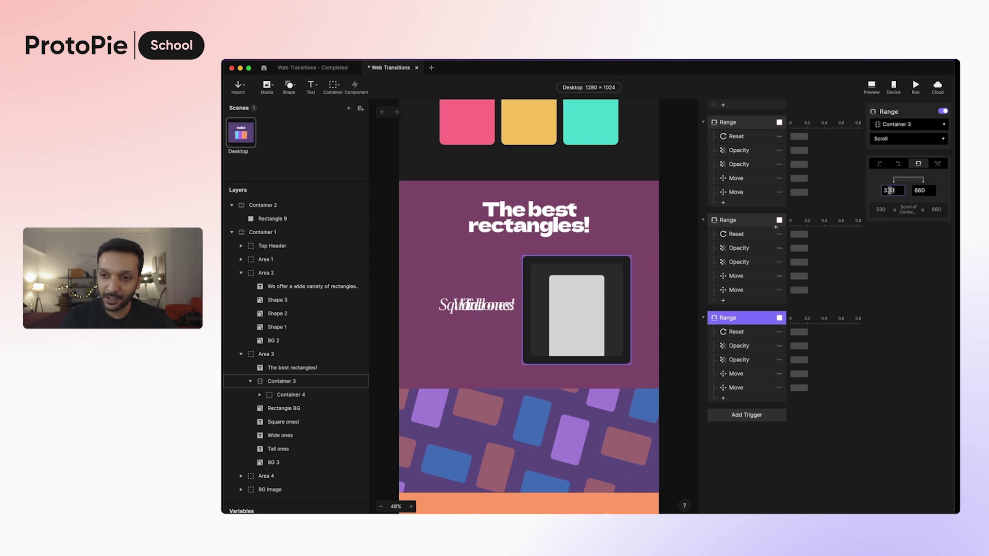
pyautogui.write('660')
pyautogui.press('Tab')
pyautogui.write('99')
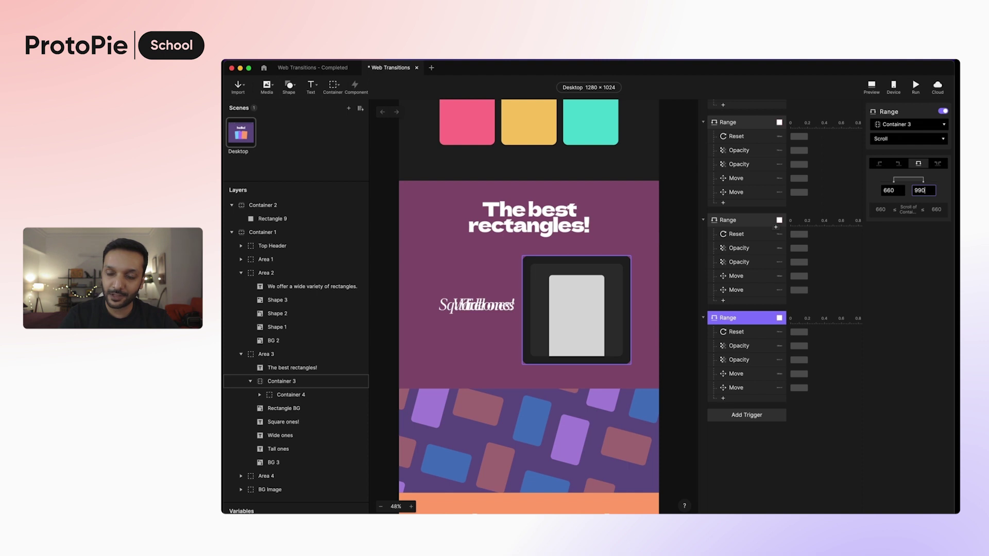
# In the 660 to 990 Range trigger, assign the Reset response to Square ones! and the second Opacity response to Wide ones
pyautogui.click(746, 334)
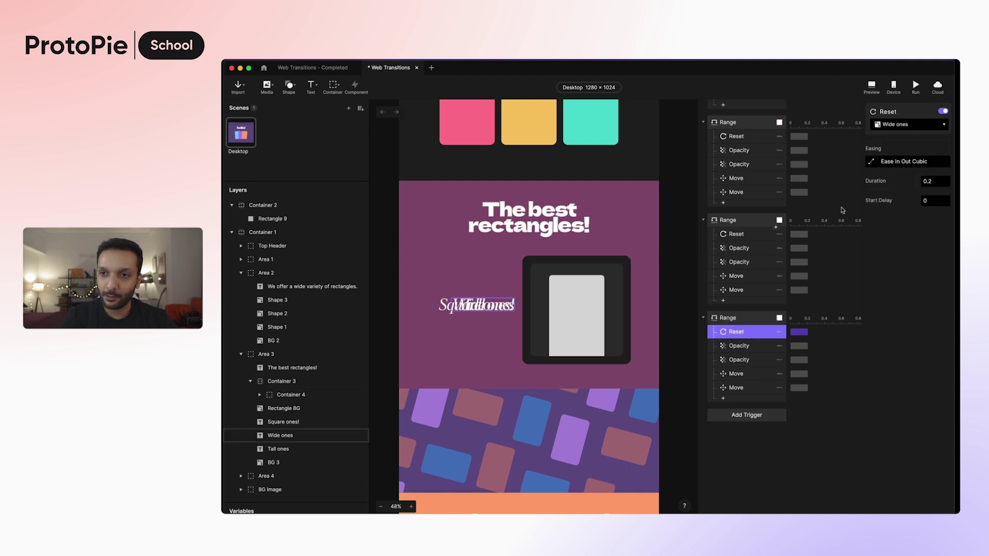
pyautogui.click(900, 124)
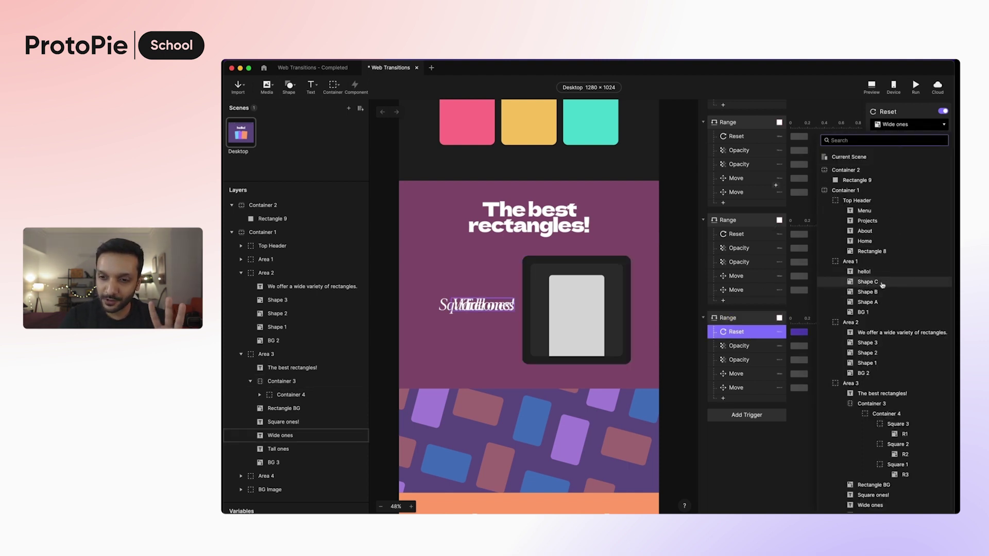
pyautogui.scroll(-1, 880, 466)
pyautogui.click(880, 475)
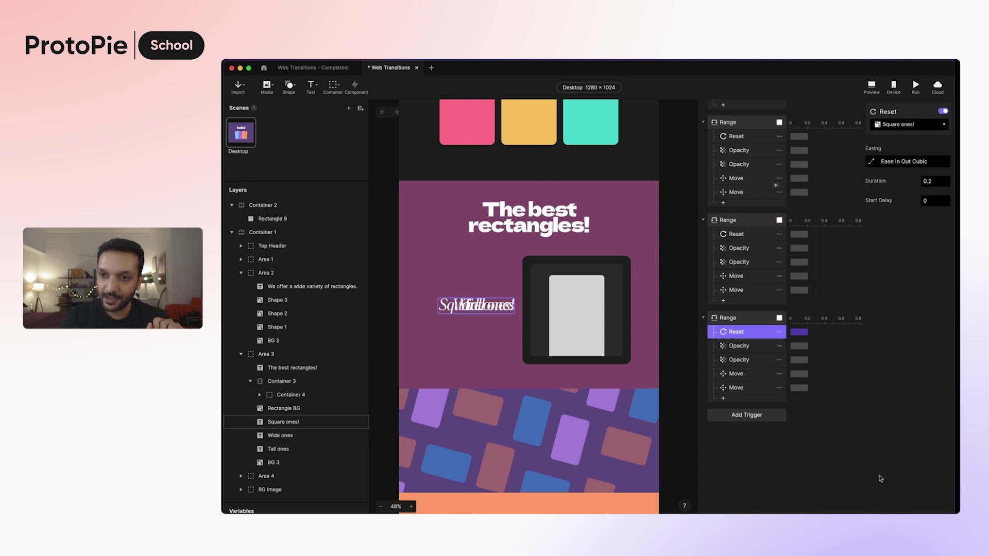
pyautogui.click(752, 351)
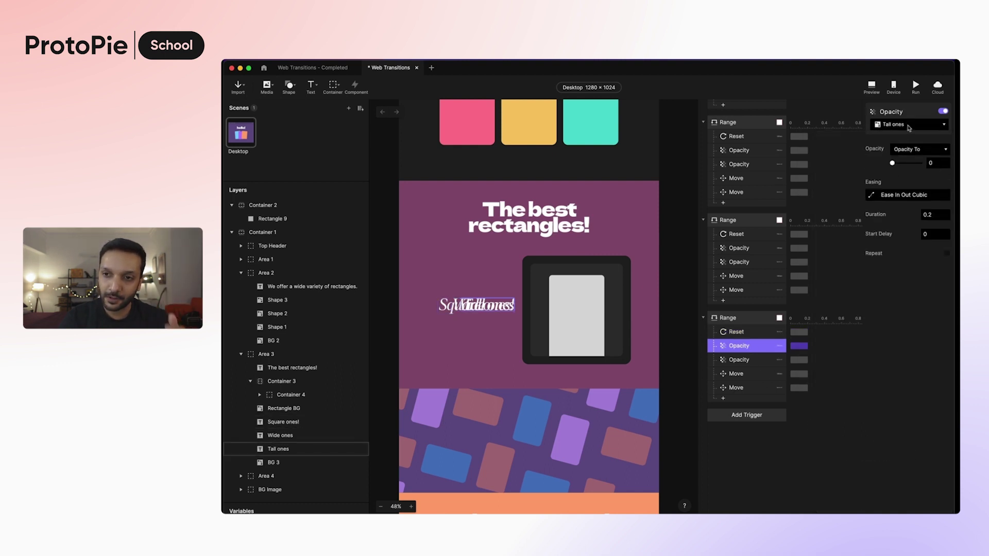
pyautogui.click(752, 359)
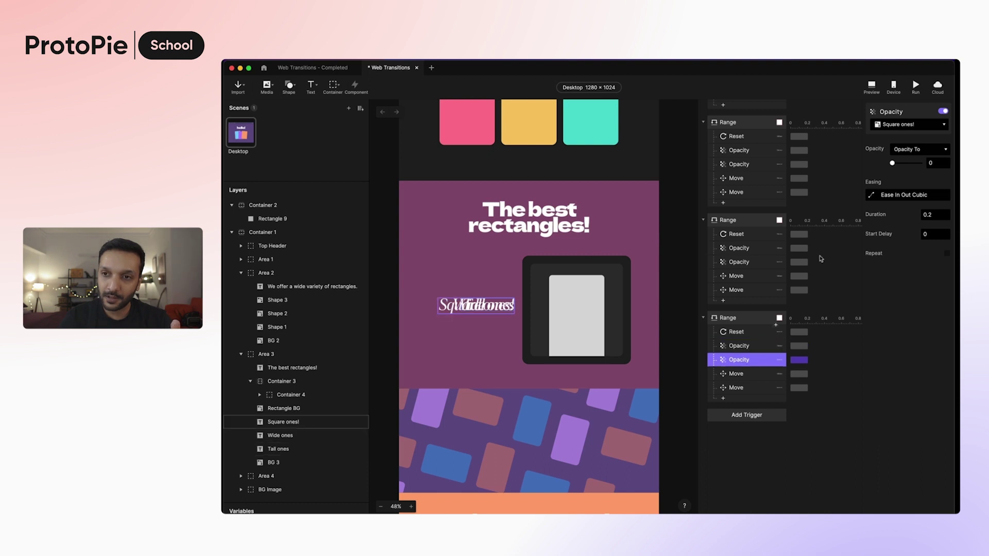
pyautogui.click(911, 126)
pyautogui.click(892, 367)
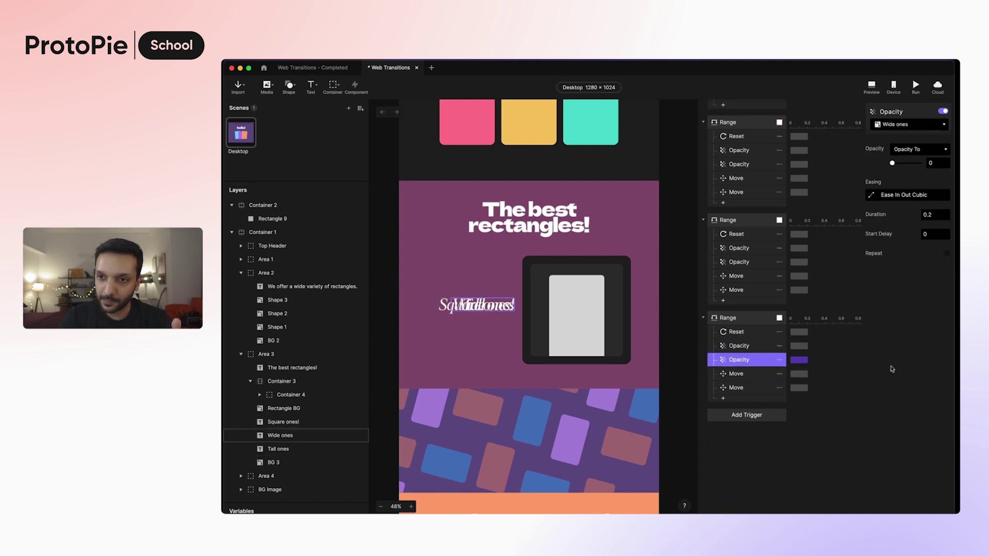
# Assign the second Move response in the 660 to 990 Range trigger to Wide ones and set its Y position to 521
pyautogui.click(756, 379)
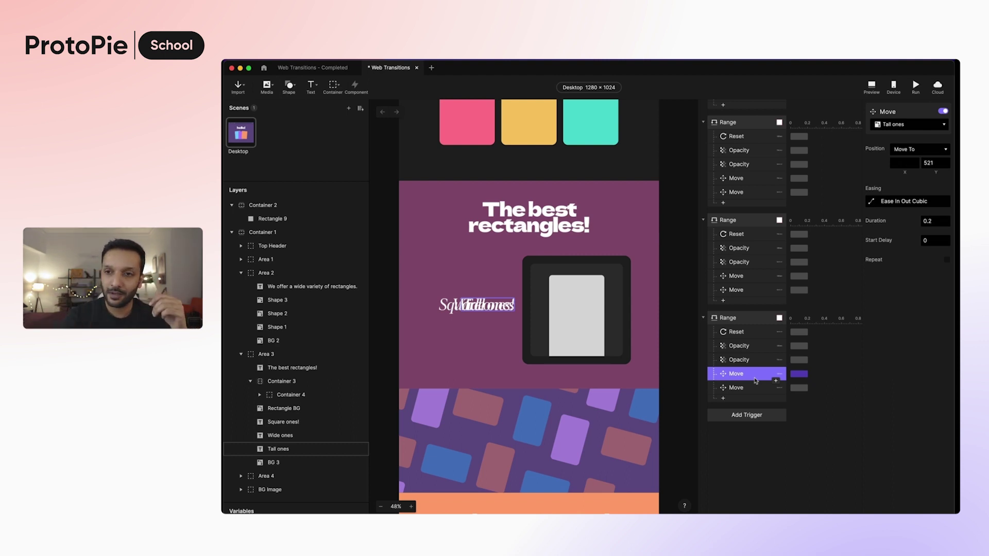
pyautogui.click(753, 389)
pyautogui.click(898, 128)
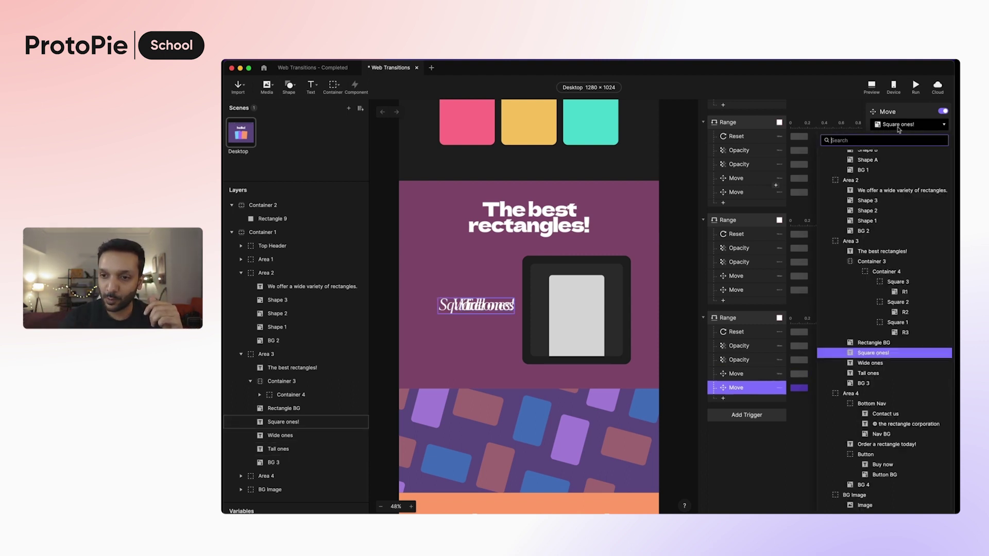
pyautogui.click(879, 363)
pyautogui.click(937, 162)
pyautogui.write('-56')
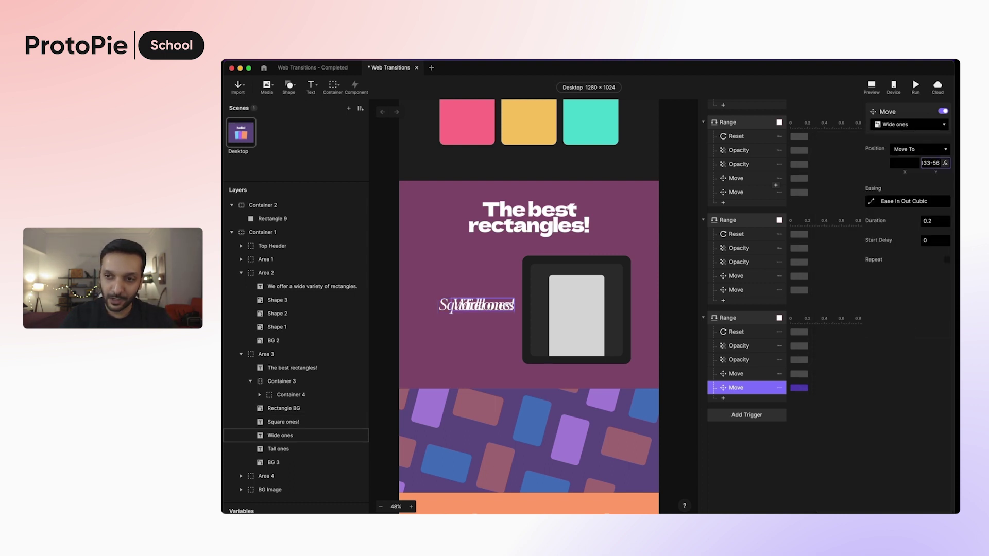
pyautogui.write('-56')
pyautogui.press('Return')
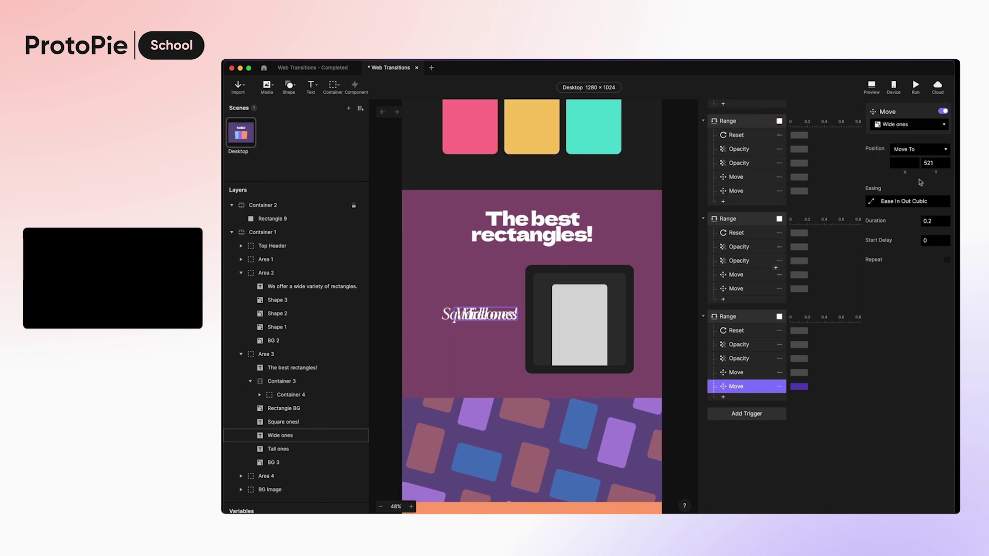
# Set the duration of all four Opacity and Move responses in the Start trigger to 0
pyautogui.scroll(5, 815, 244)
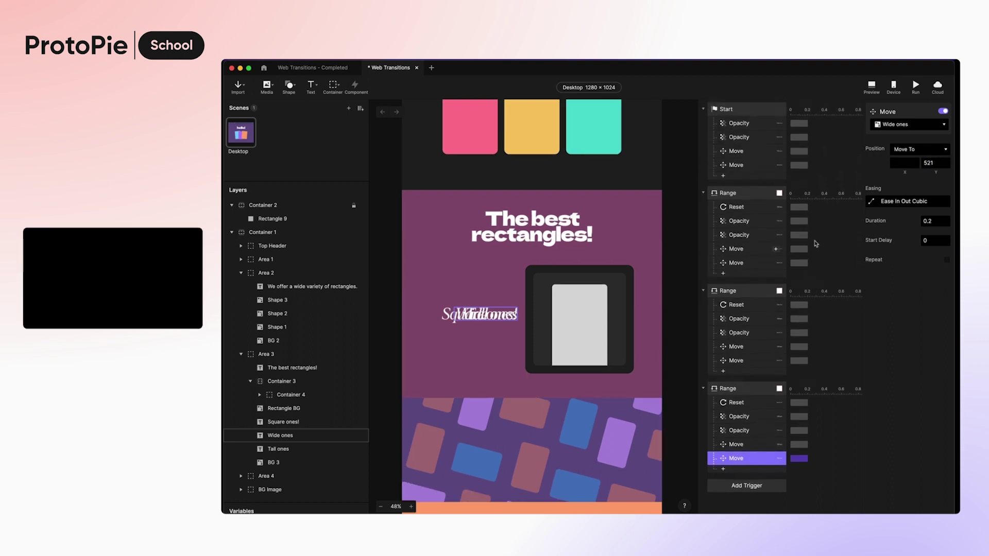
pyautogui.click(744, 211)
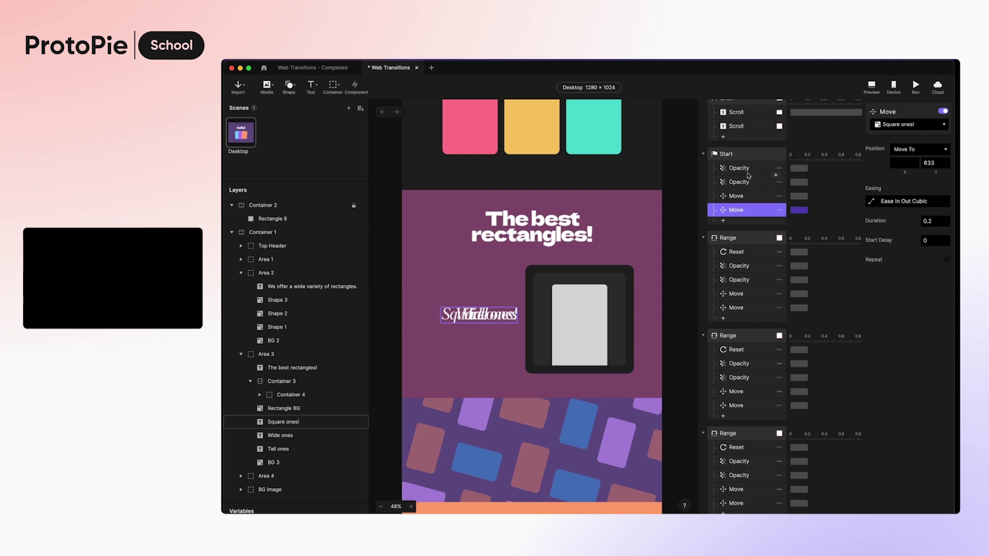
pyautogui.keyDown('shift'); pyautogui.click(749, 173); pyautogui.keyUp('shift')
pyautogui.click(927, 185)
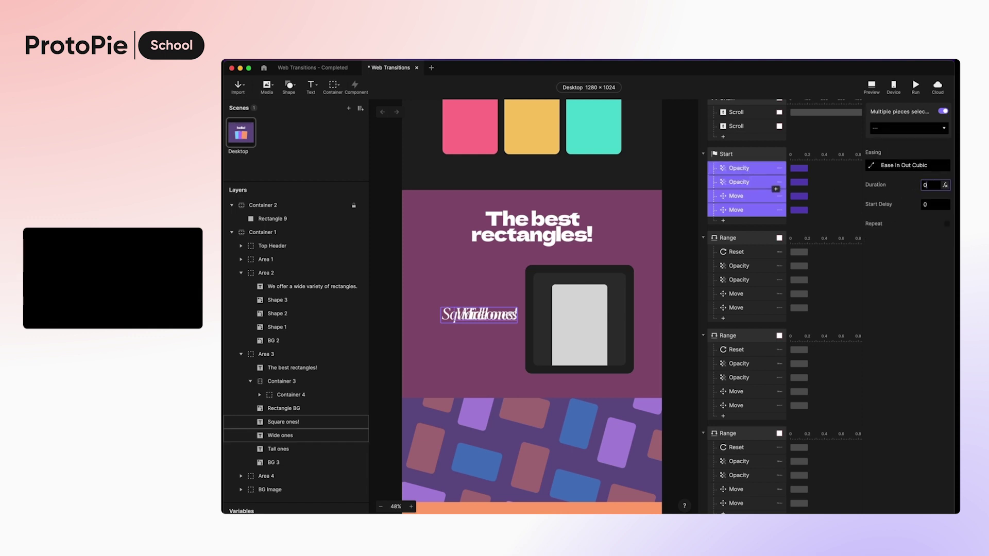
pyautogui.press('Return')
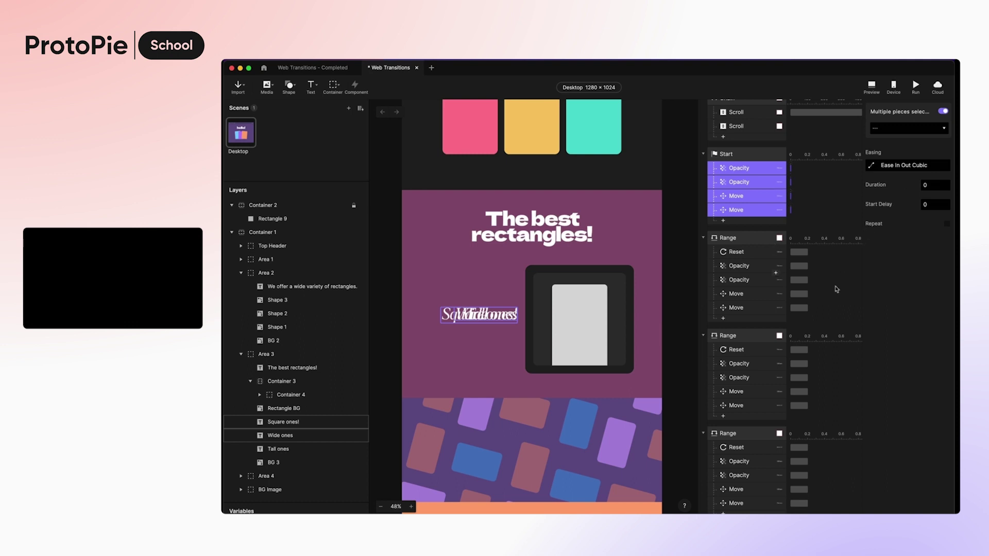
# Preview the prototype and scroll back and forth through the rectangles section to check the Tall, Wide and Square label transitions
pyautogui.scroll(-5, 822, 367)
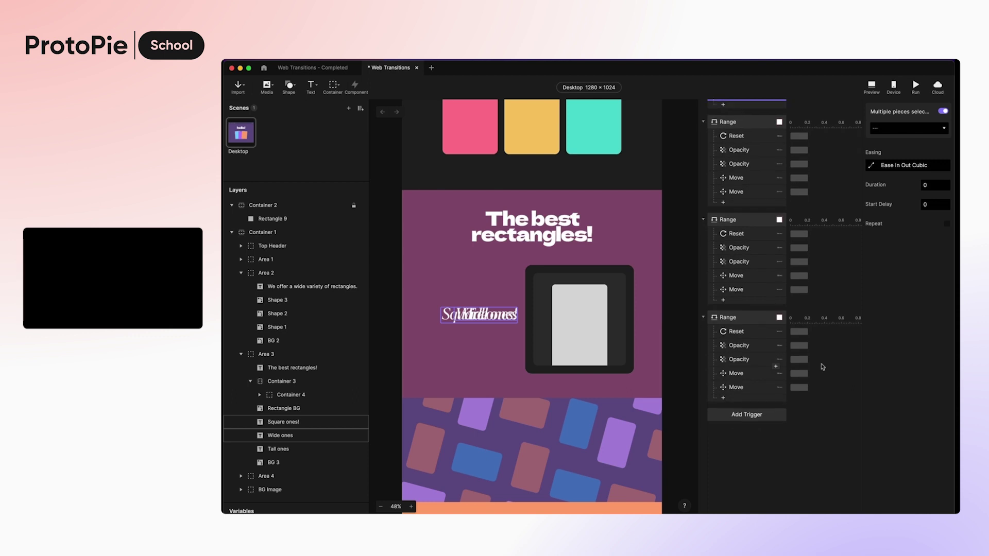
pyautogui.click(742, 387)
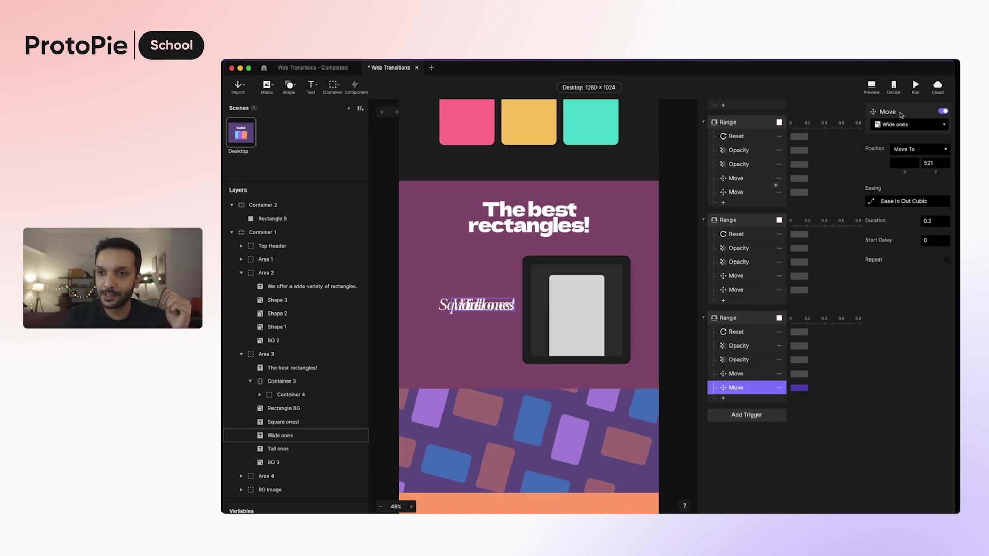
pyautogui.click(872, 86)
pyautogui.scroll(-10, 782, 358)
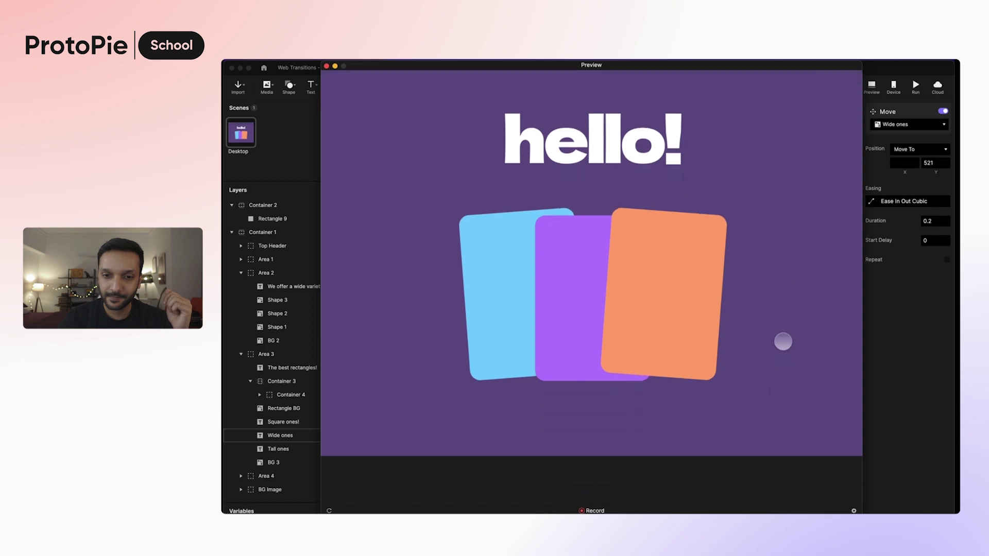
pyautogui.scroll(-5, 758, 388)
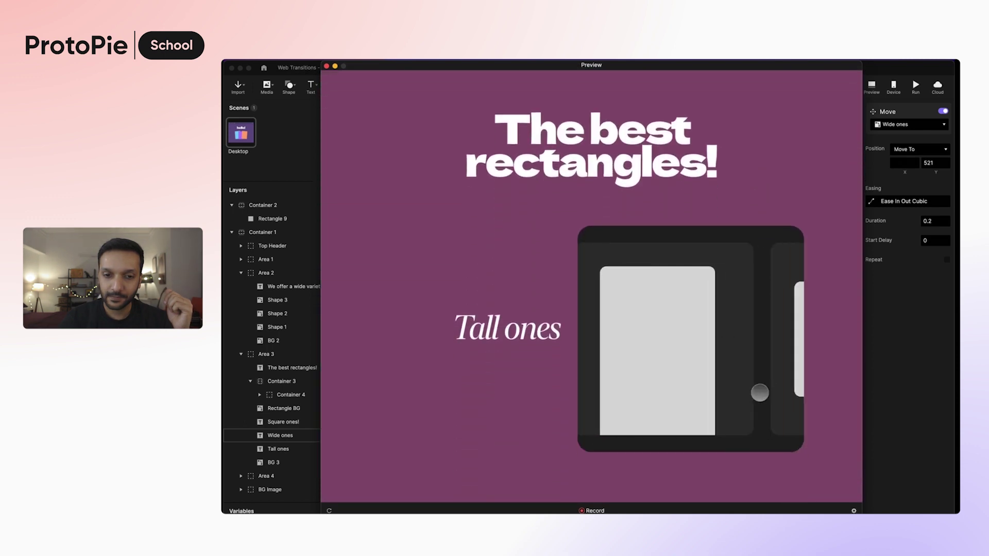
pyautogui.scroll(-5, 749, 435)
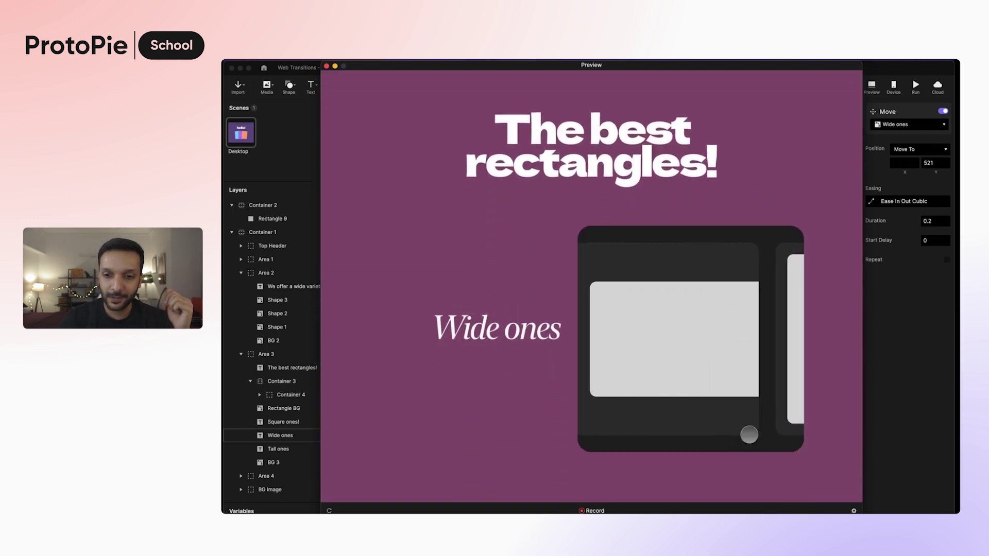
pyautogui.scroll(-3, 741, 390)
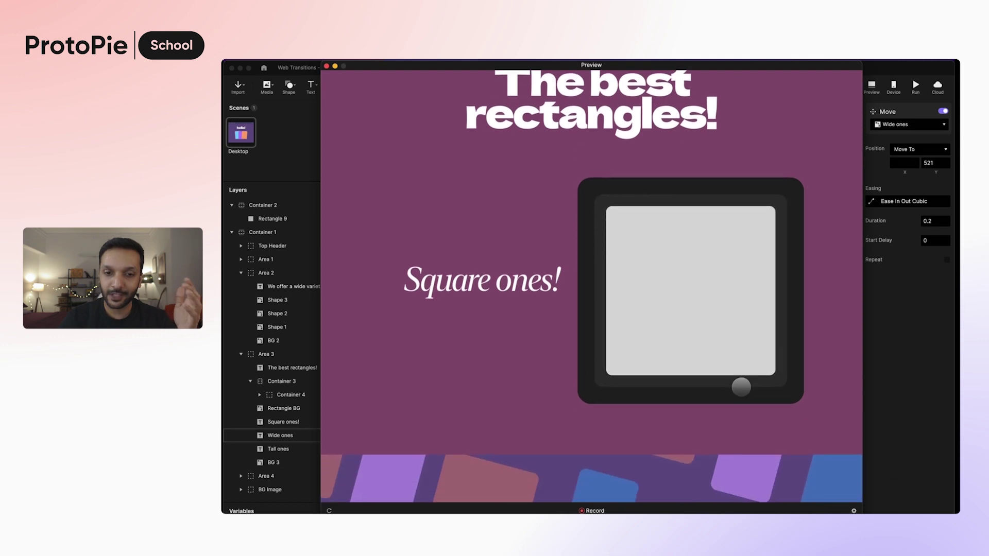
pyautogui.scroll(4, 733, 303)
pyautogui.scroll(4, 739, 325)
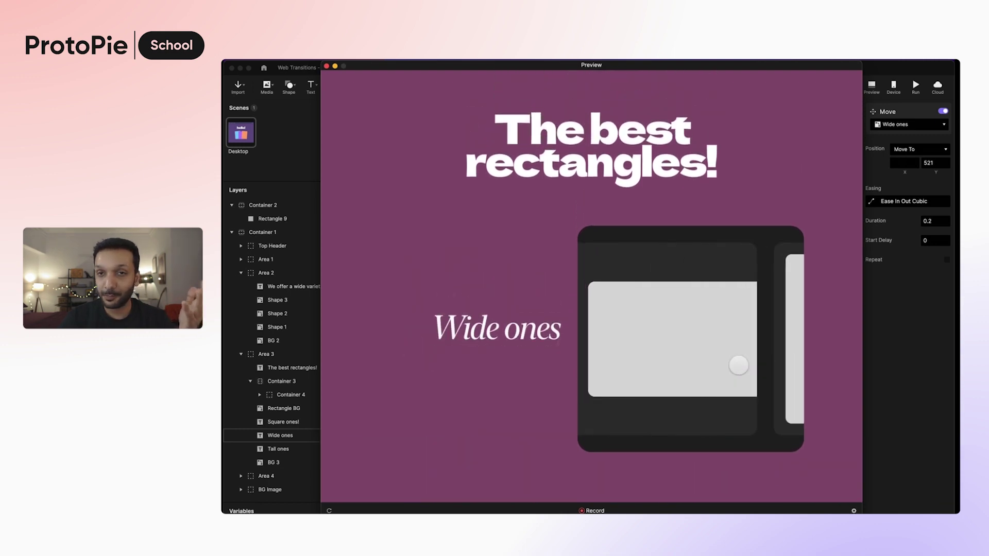
pyautogui.scroll(3, 726, 398)
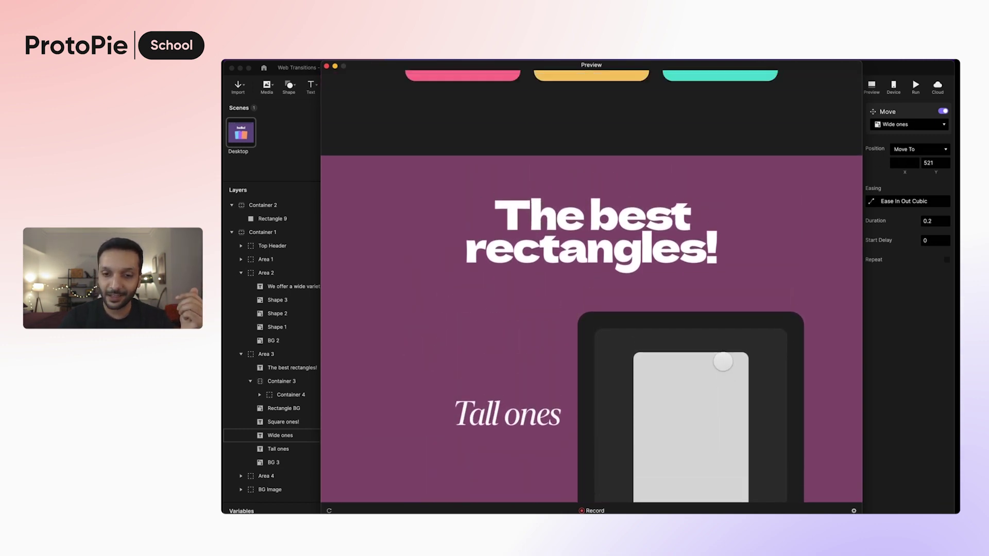
pyautogui.scroll(-4, 726, 360)
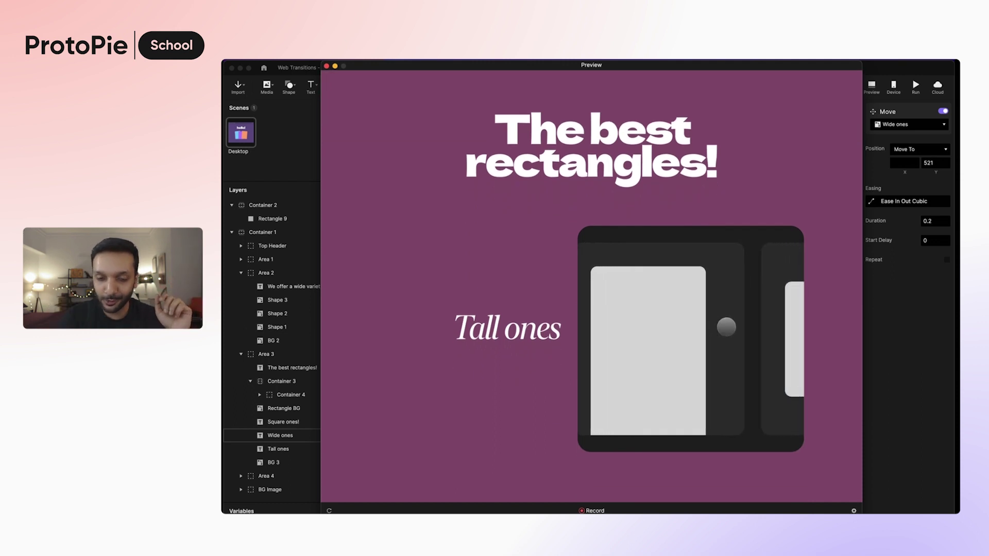
pyautogui.scroll(-4, 726, 327)
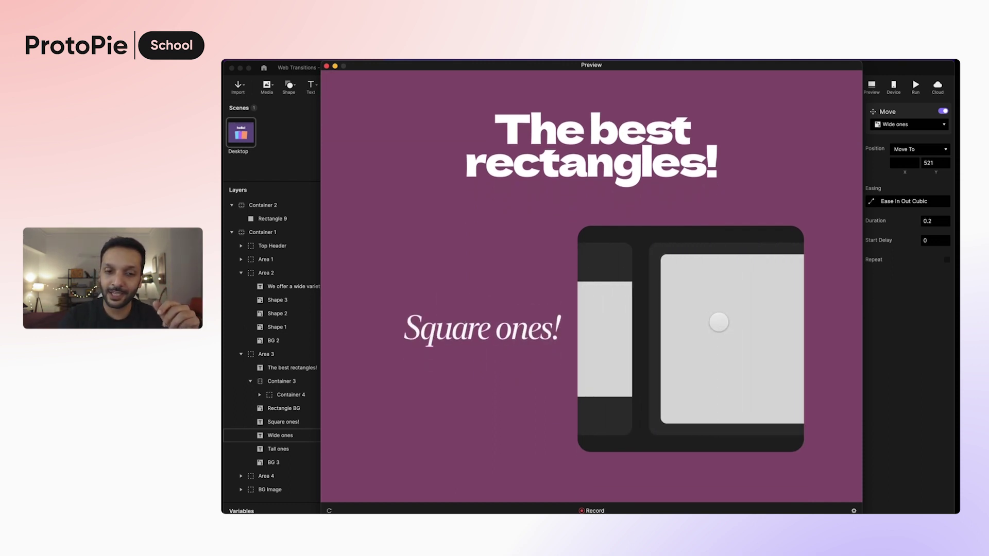
pyautogui.scroll(2, 719, 322)
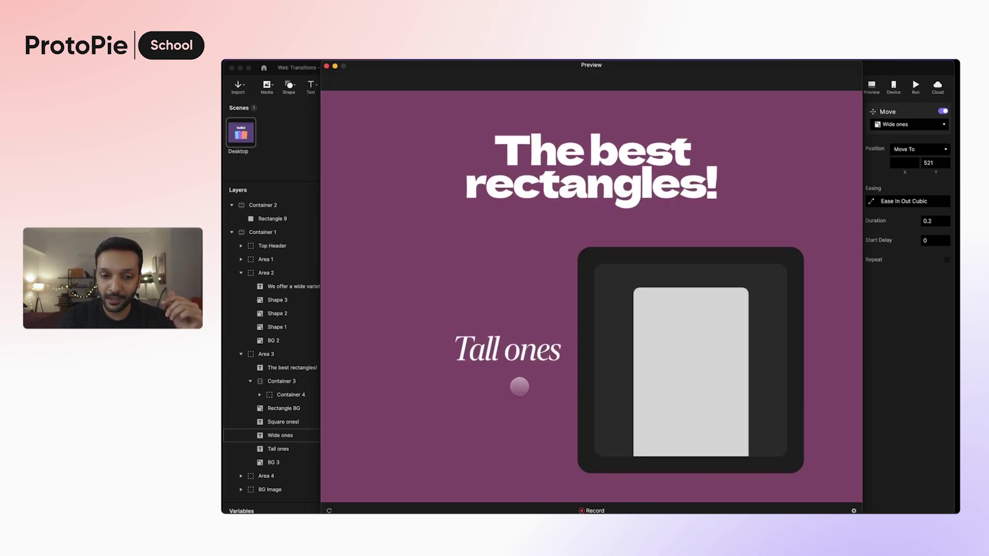
pyautogui.scroll(-1, 520, 402)
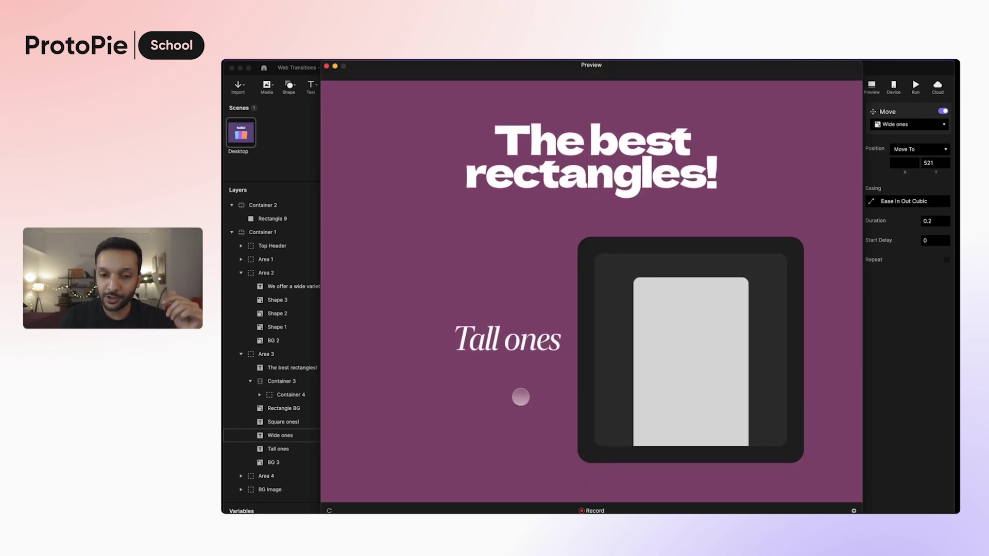